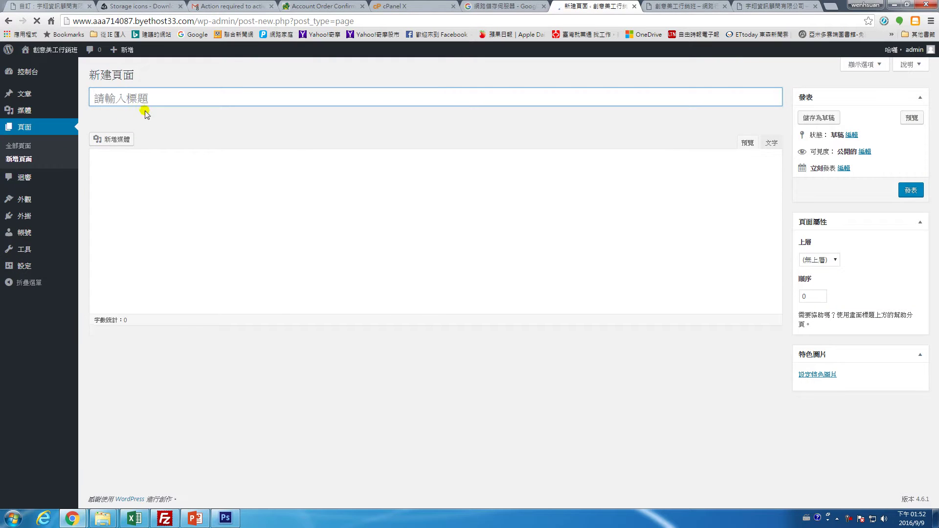
# Title the new page 美工設計 and publish it.
pyautogui.click(158, 100)
pyautogui.hotkey('ctrl', 'space')
pyautogui.write('美中')
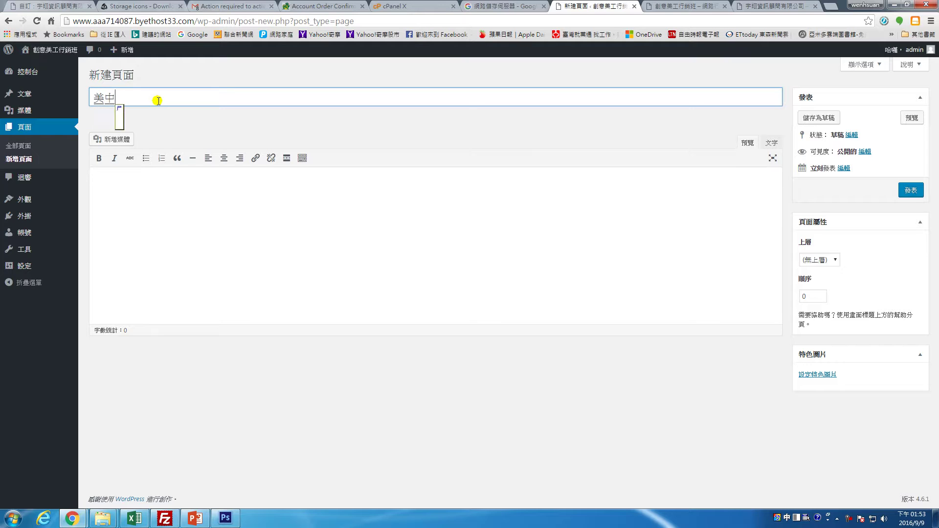
pyautogui.write('公')
pyautogui.write('ㄍㄨㄥ')
pyautogui.write('美工')
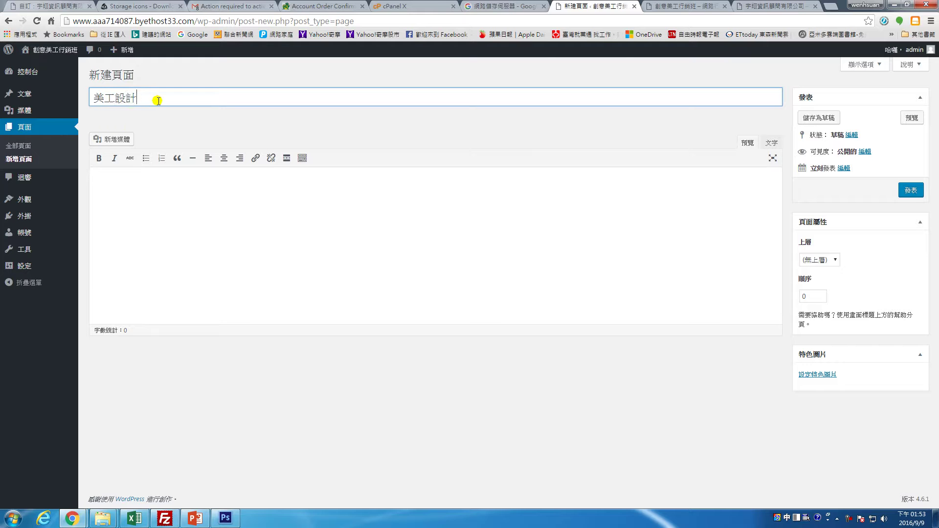
pyautogui.write('設計')
pyautogui.click(910, 190)
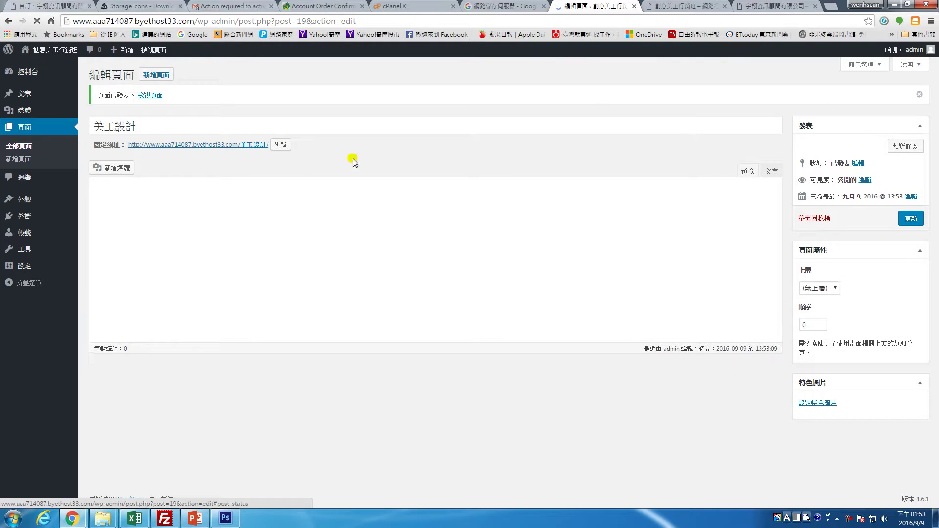
# Create another page titled 網站設計 and publish it.
pyautogui.click(163, 78)
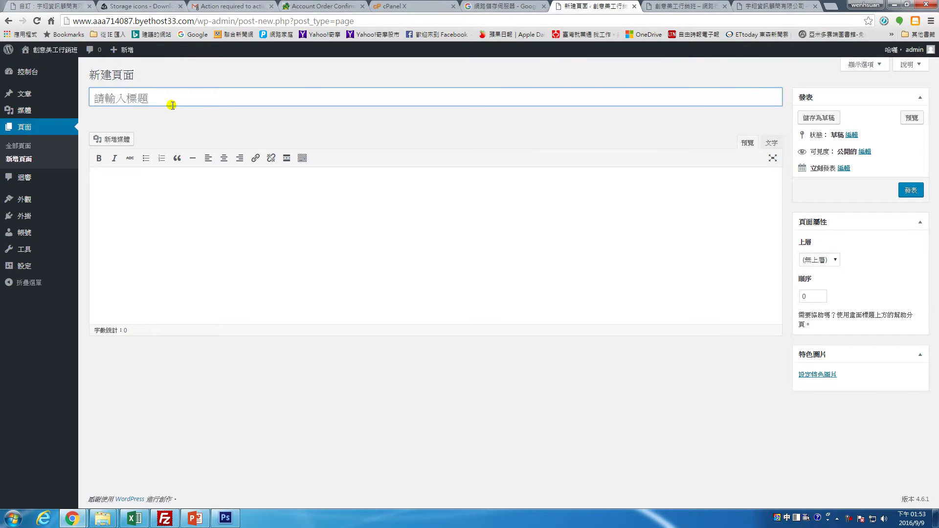
pyautogui.click(173, 105)
pyautogui.write('網')
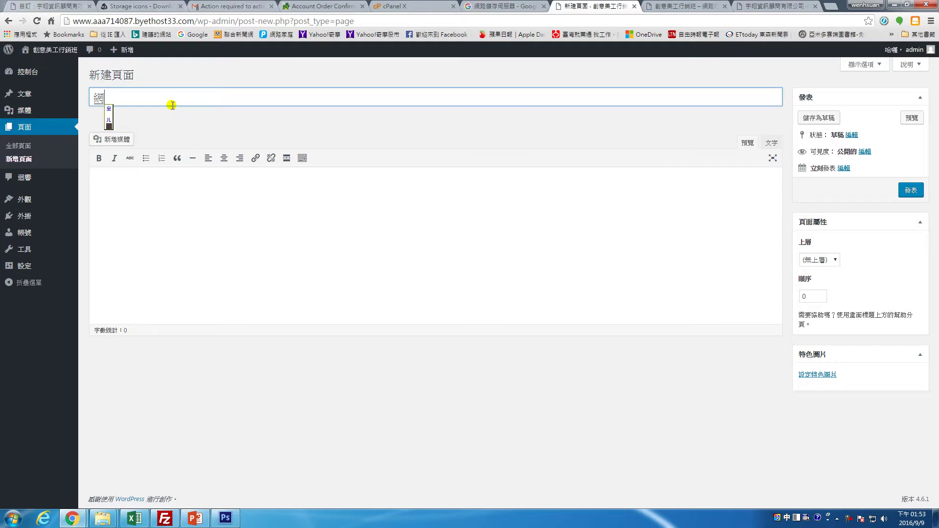
pyautogui.write('站是')
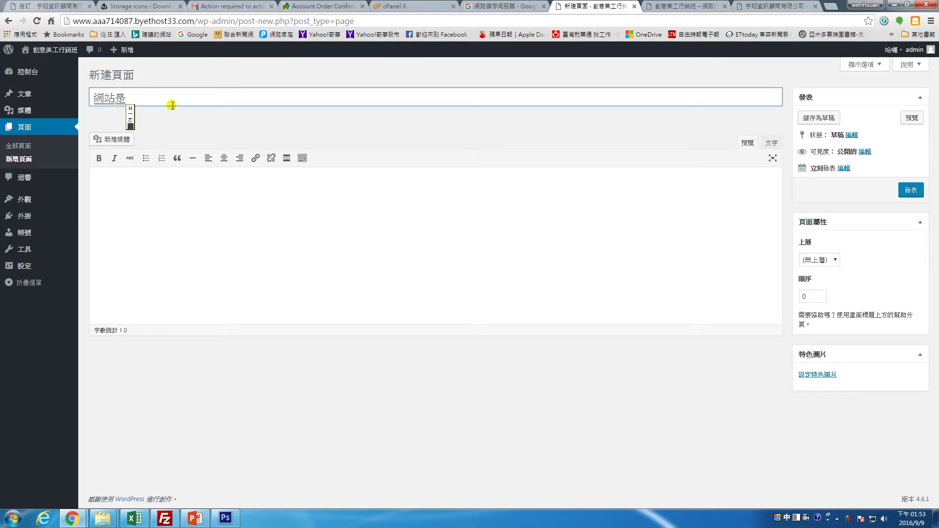
pyautogui.write('劑')
pyautogui.press('BackSpace')
pyautogui.write('攝')
pyautogui.click(911, 190)
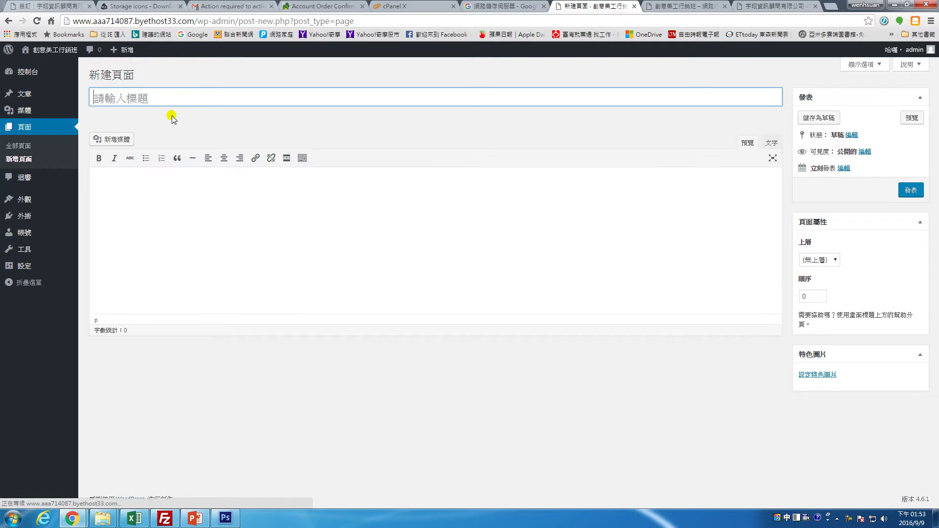
# Create a page titled 客製化設計 and publish it.
pyautogui.write('課至')
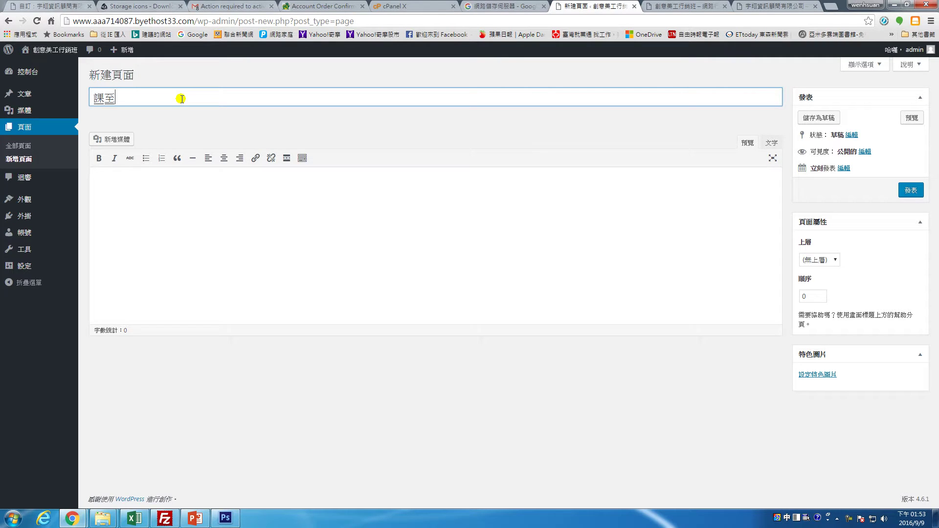
pyautogui.write('客')
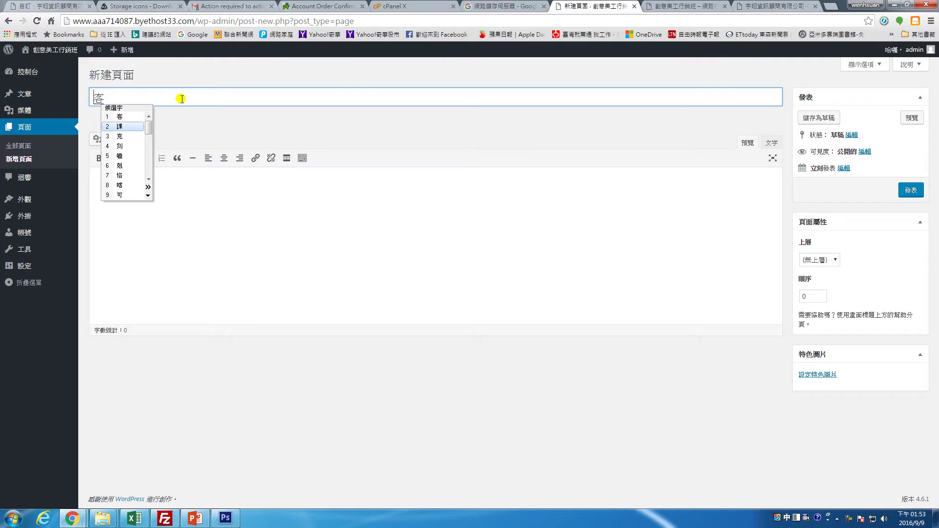
pyautogui.write('製化設計')
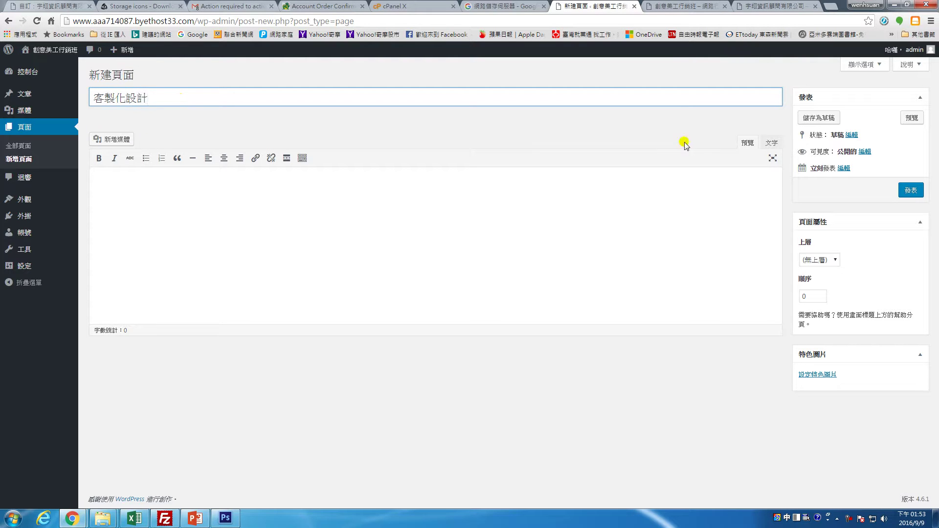
pyautogui.click(914, 191)
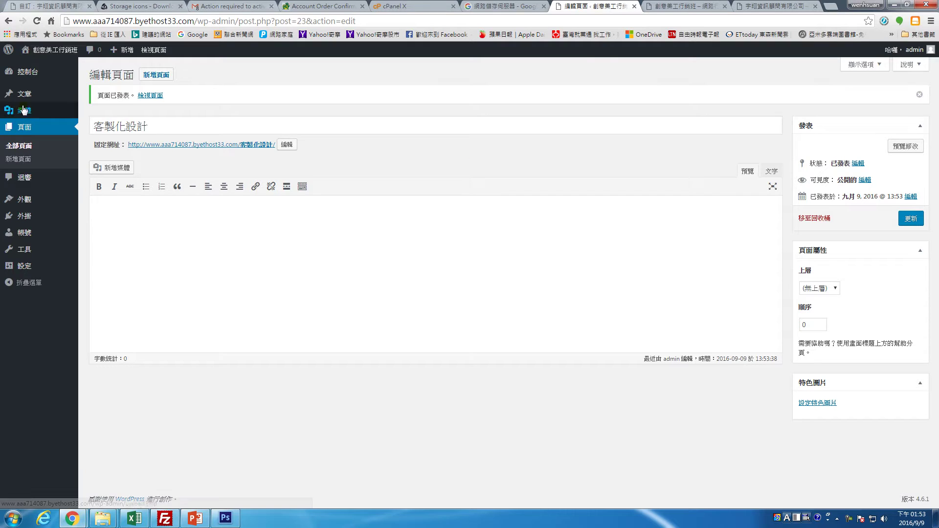
# Open the site's menu editor and add the pages 客製化設計, 網站設計 and 美工設計 to the menu.
pyautogui.moveTo(68, 198)
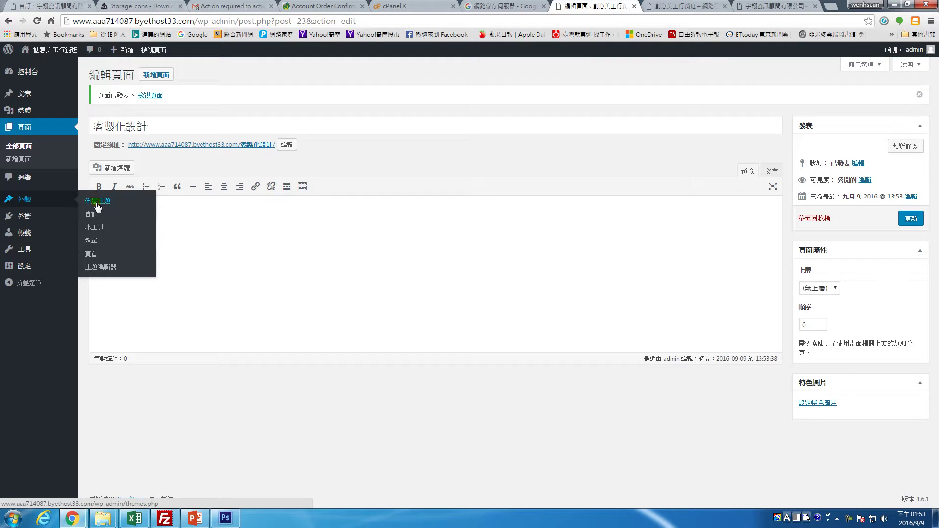
pyautogui.click(93, 241)
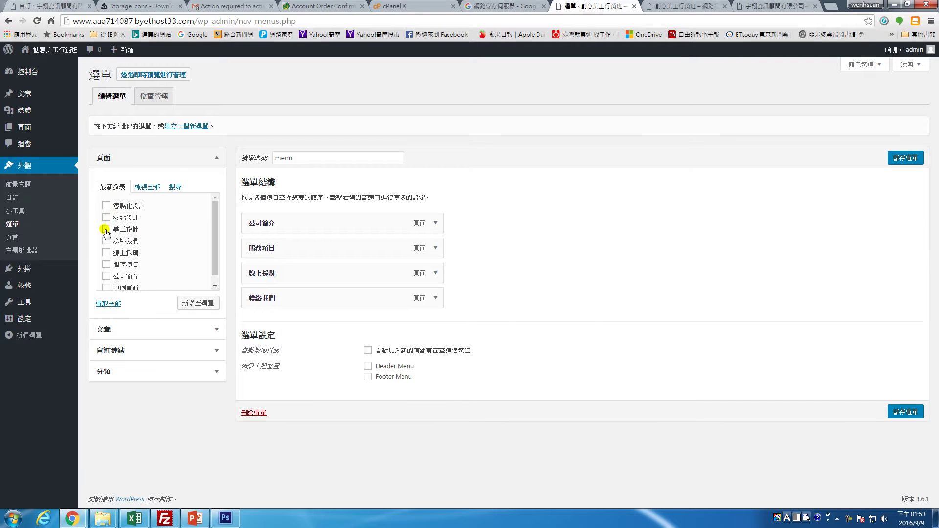
pyautogui.click(106, 217)
pyautogui.click(198, 303)
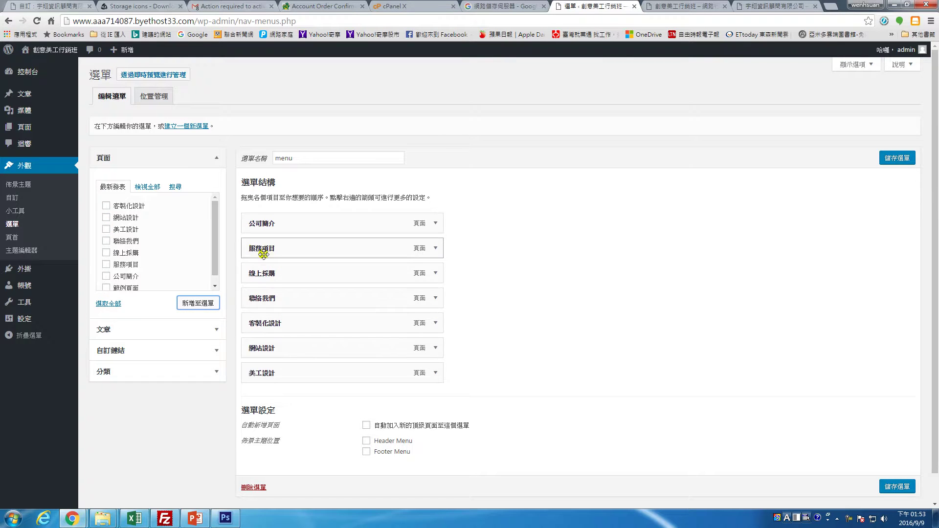
# Nest 客製化設計, 網站設計 and 美工設計 as sub-items under 服務項目 and save the menu.
pyautogui.moveTo(294, 303); pyautogui.dragTo(308, 280)
pyautogui.moveTo(289, 325); pyautogui.dragTo(288, 293)
pyautogui.moveTo(275, 373); pyautogui.dragTo(293, 319)
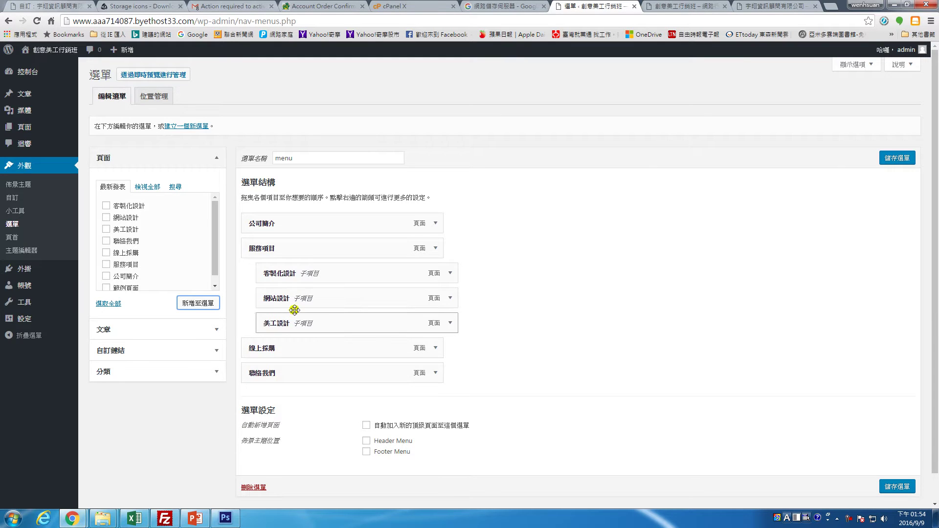
pyautogui.click(891, 160)
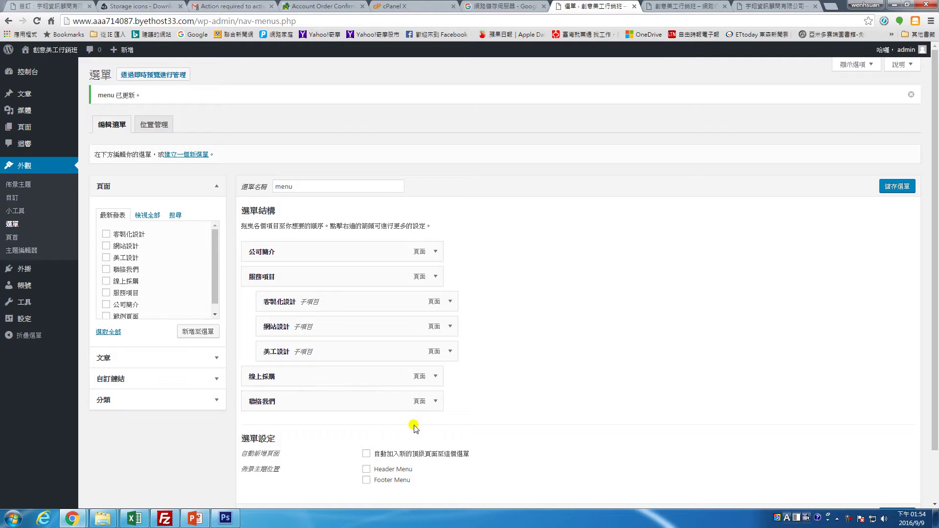
# Check the navigation on the reloaded site home page, saving the menu once more and reloading again.
pyautogui.hotkey('ctrl', 'Tab')
pyautogui.click(37, 21)
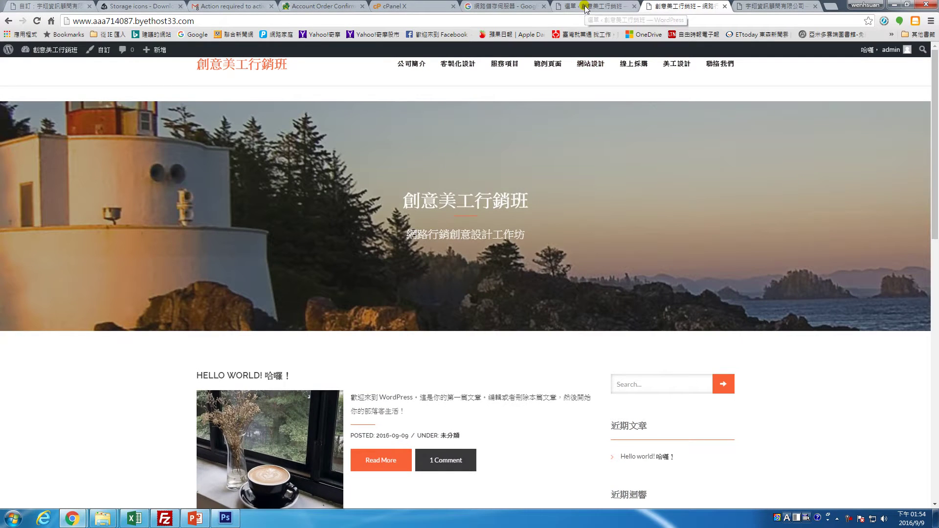
pyautogui.click(586, 9)
pyautogui.scroll(-2, 520, 262)
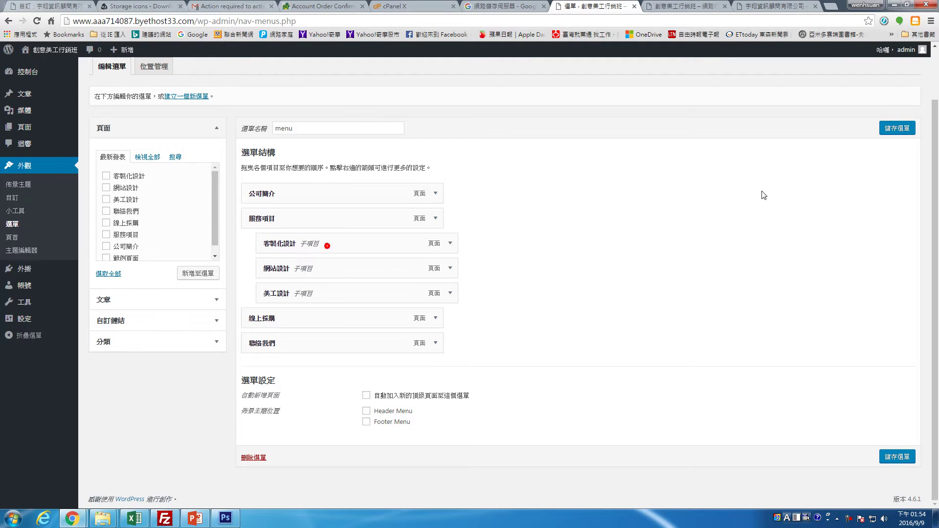
pyautogui.click(897, 130)
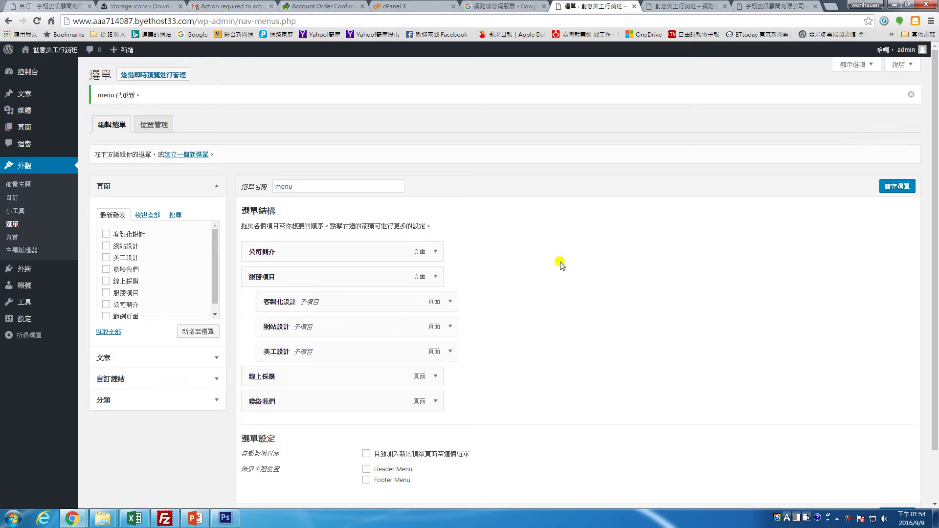
pyautogui.click(680, 5)
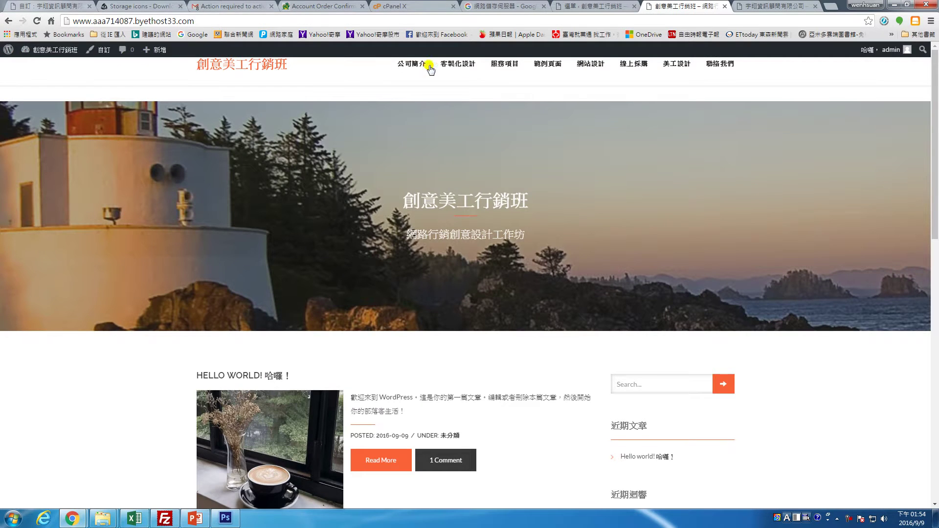
pyautogui.click(37, 21)
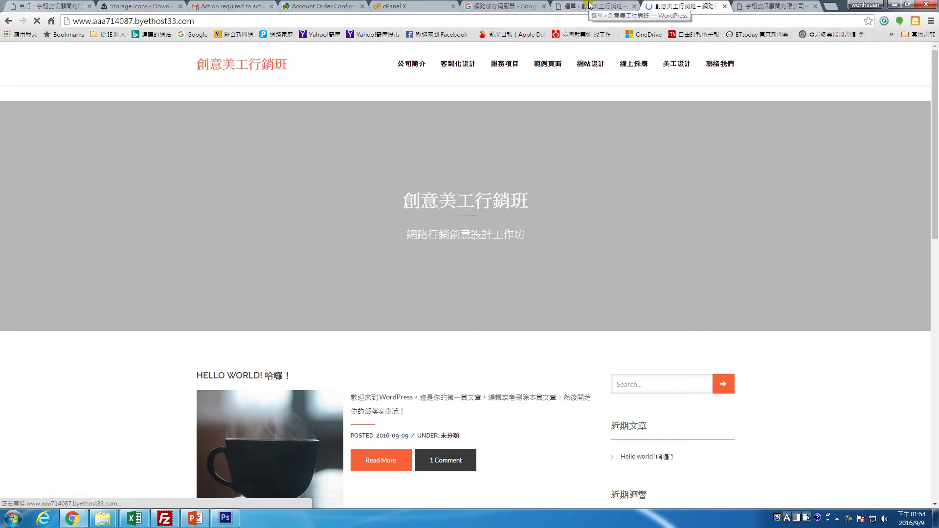
# Assign the menu to the Header Menu theme location and save it.
pyautogui.hotkey('ctrl', 'shift', 'Tab')
pyautogui.click(366, 470)
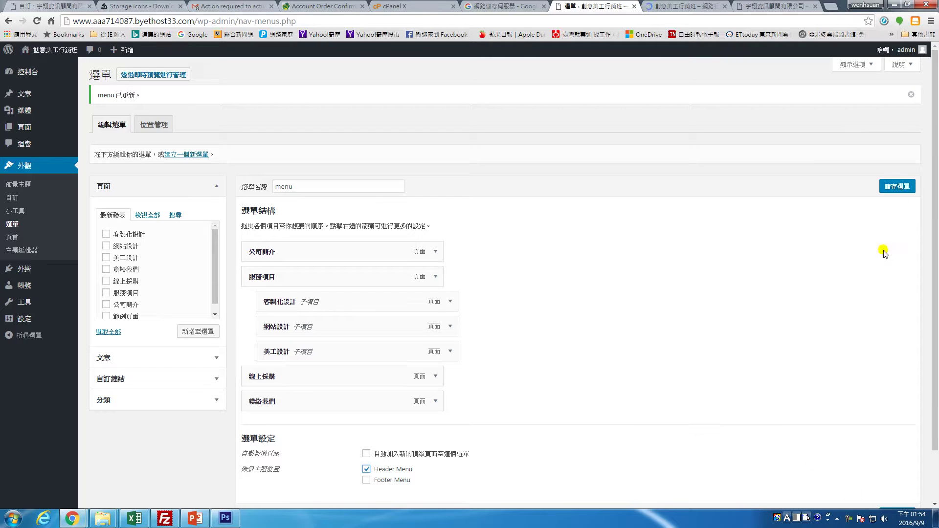
pyautogui.click(905, 186)
# Reload the site's home page and visit the three 服務項目 subpages and 公司簡介 through the navigation.
pyautogui.click(683, 6)
pyautogui.click(38, 21)
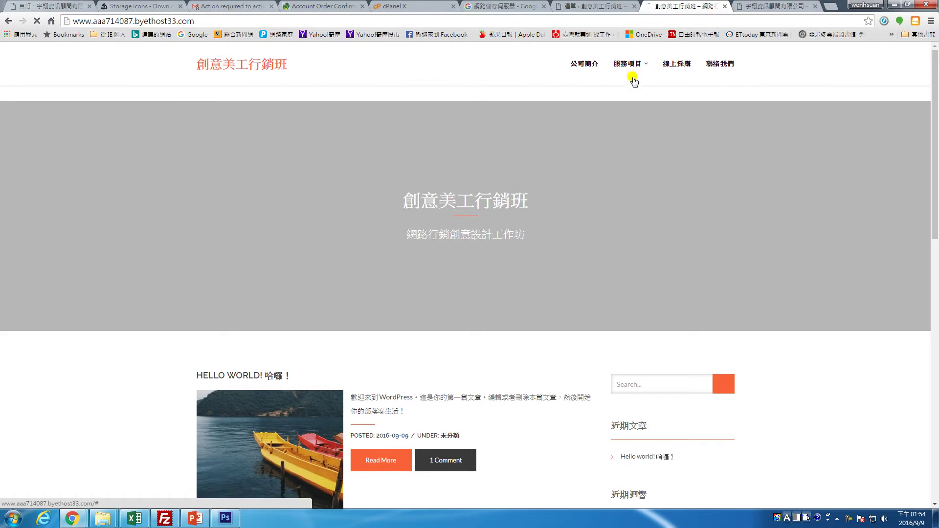
pyautogui.click(644, 71)
pyautogui.moveTo(643, 70)
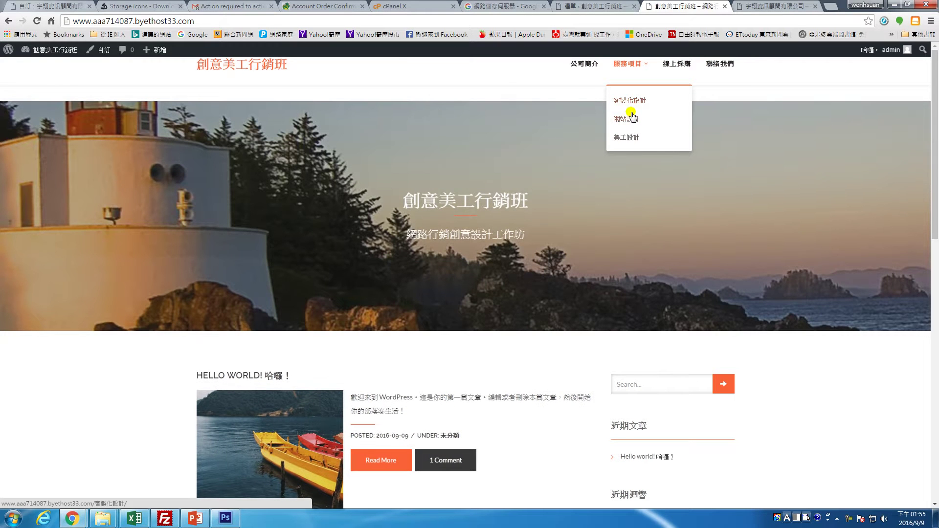
pyautogui.click(627, 102)
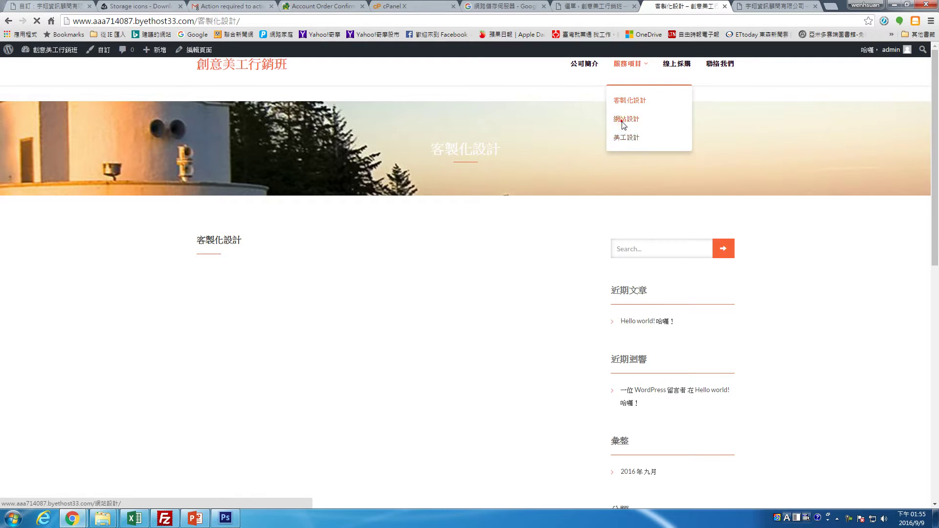
pyautogui.click(623, 122)
pyautogui.moveTo(638, 64)
pyautogui.click(638, 141)
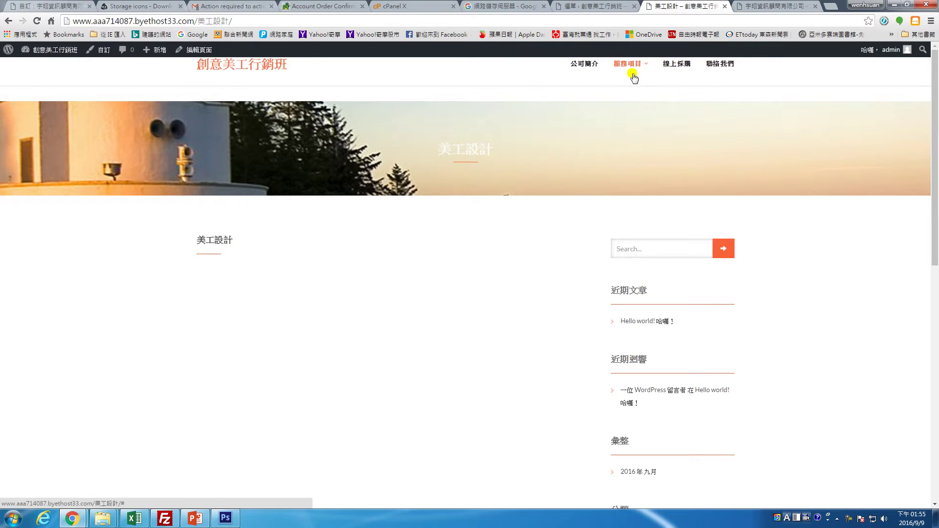
pyautogui.click(587, 68)
# Open the 公司簡介 page for editing from the full page list and place the cursor in its empty body.
pyautogui.click(575, 7)
pyautogui.moveTo(26, 128)
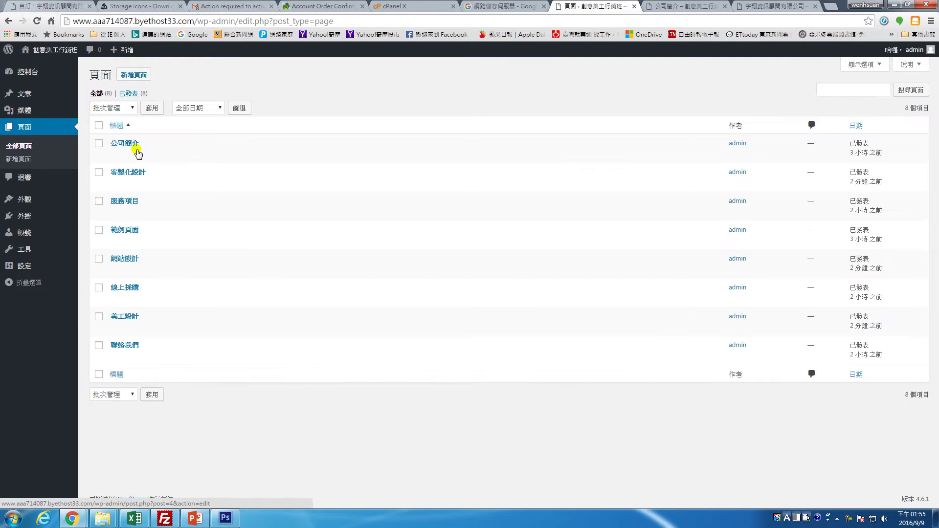
pyautogui.click(116, 155)
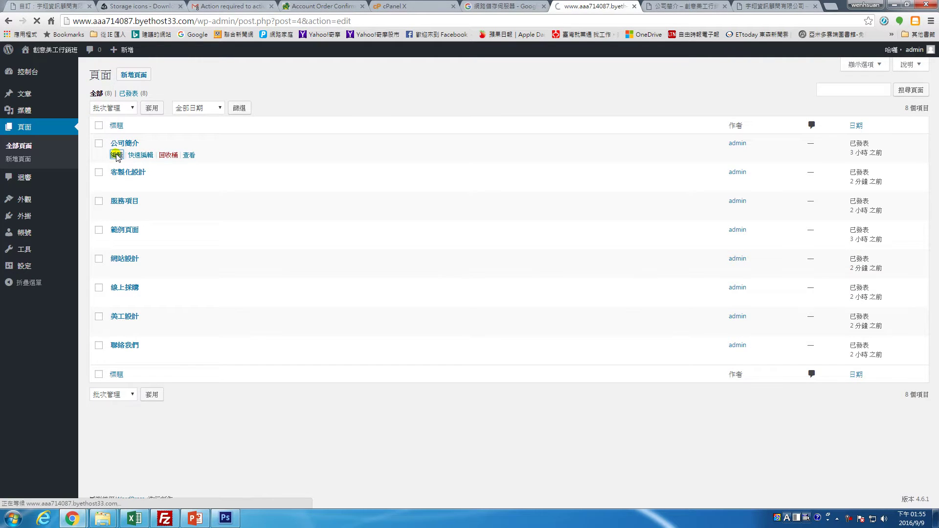
pyautogui.click(177, 184)
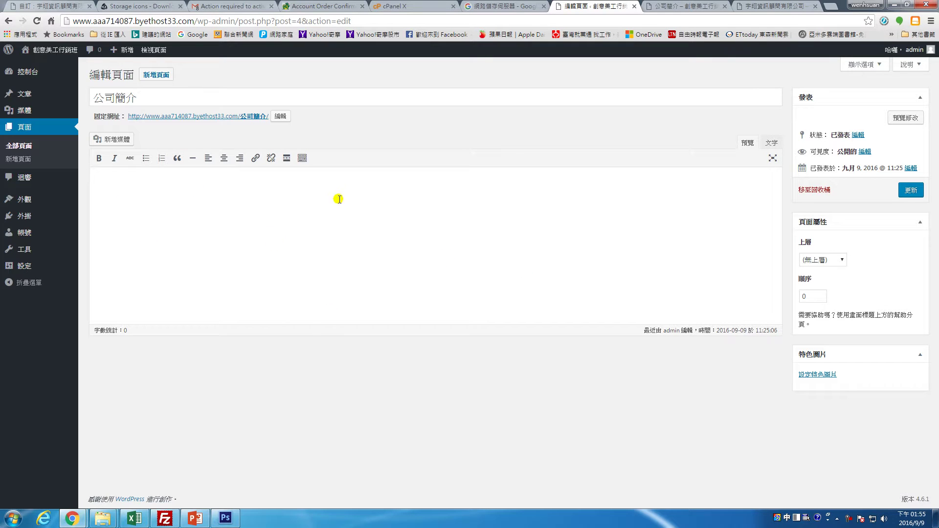
pyautogui.click(833, 7)
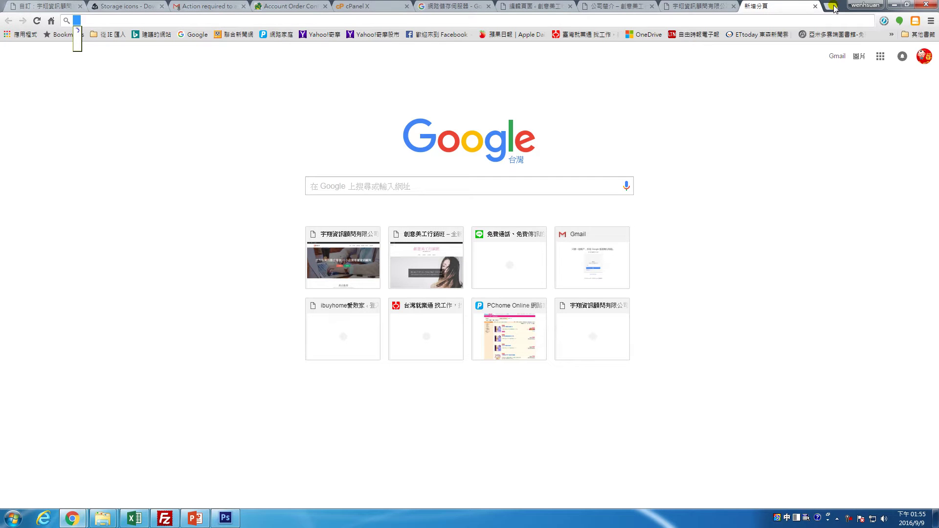
pyautogui.write('sh')
pyautogui.press('Return')
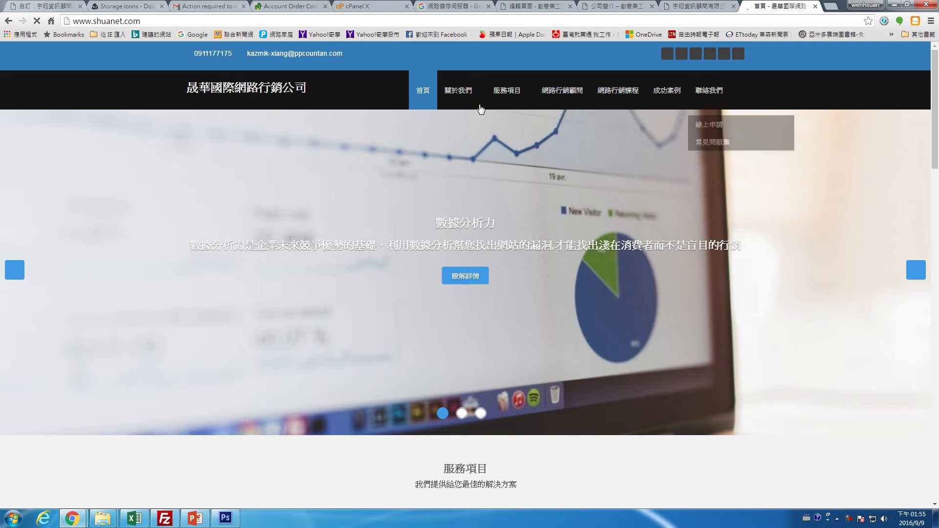
pyautogui.moveTo(472, 98)
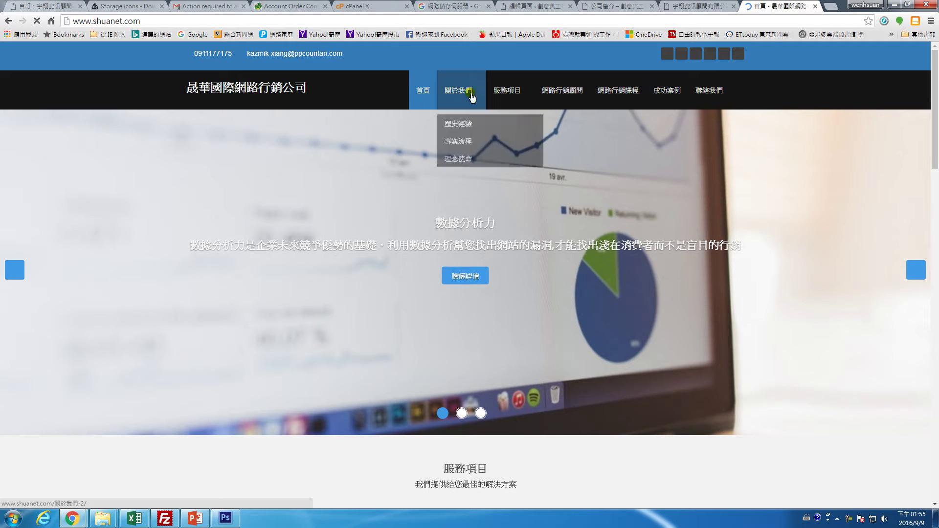
pyautogui.click(458, 121)
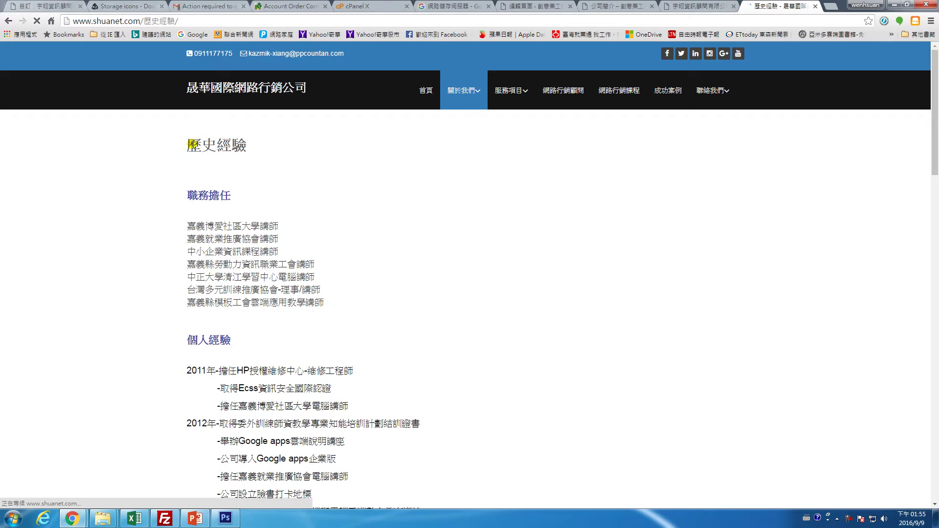
# Select the 歷史經驗 page's text from the 職務擔任 heading through the last 2015 experience entry.
pyautogui.moveTo(184, 197); pyautogui.dragTo(421, 306)
pyautogui.scroll(-7, 388, 273)
pyautogui.scroll(-8, 392, 279)
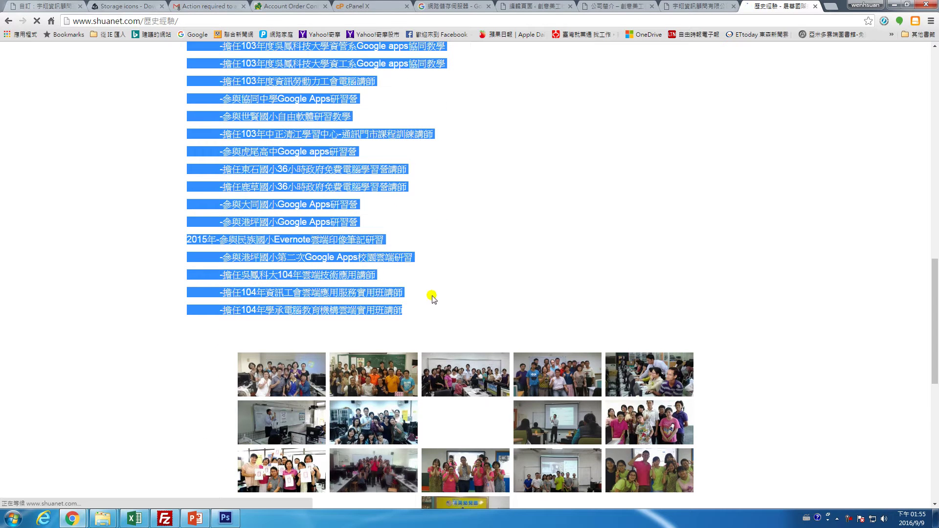
pyautogui.scroll(-2, 528, 237)
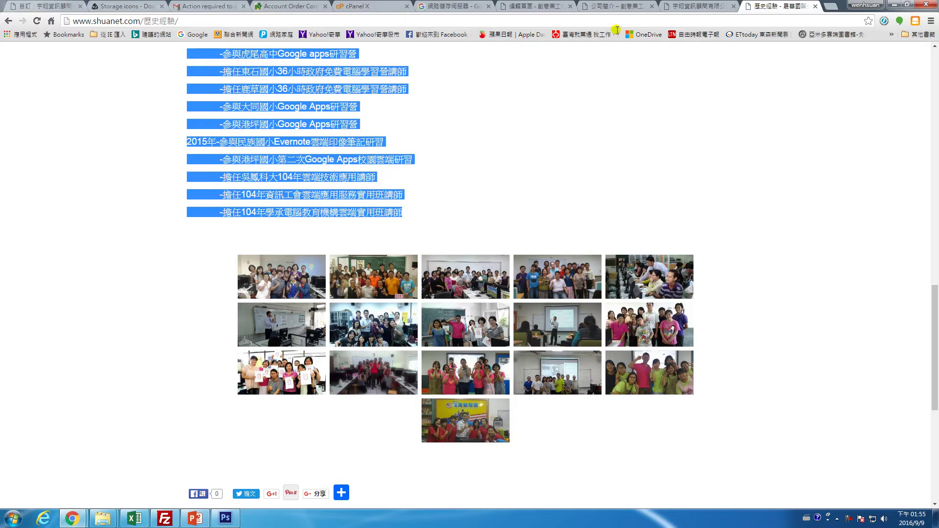
# Paste the copied 歷史經驗 text into the body of the 公司簡介 page and update the page.
pyautogui.click(605, 6)
pyautogui.click(522, 7)
pyautogui.click(319, 253)
pyautogui.hotkey('ctrl', 'v')
pyautogui.click(911, 175)
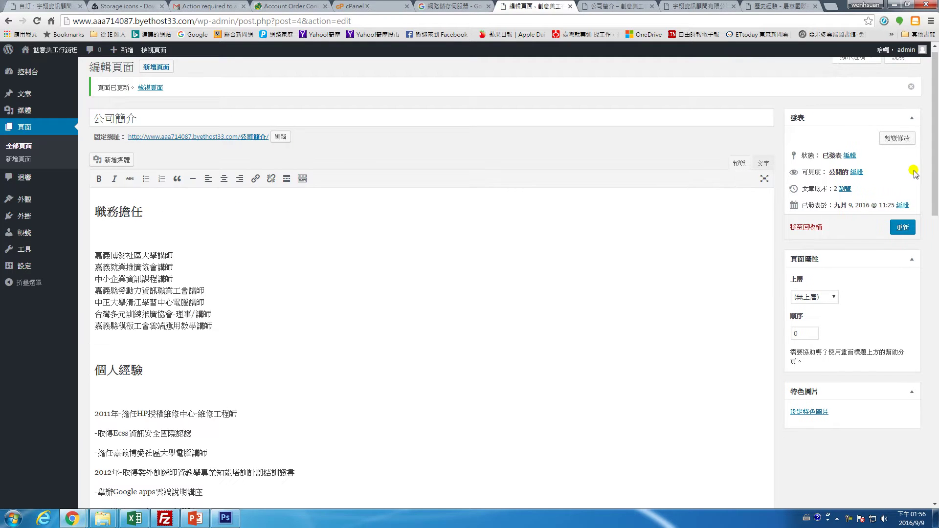
# Reload the live 公司簡介 page and check the pasted text from 職務擔任 through the last 2015 entry against the source page.
pyautogui.click(621, 8)
pyautogui.click(36, 22)
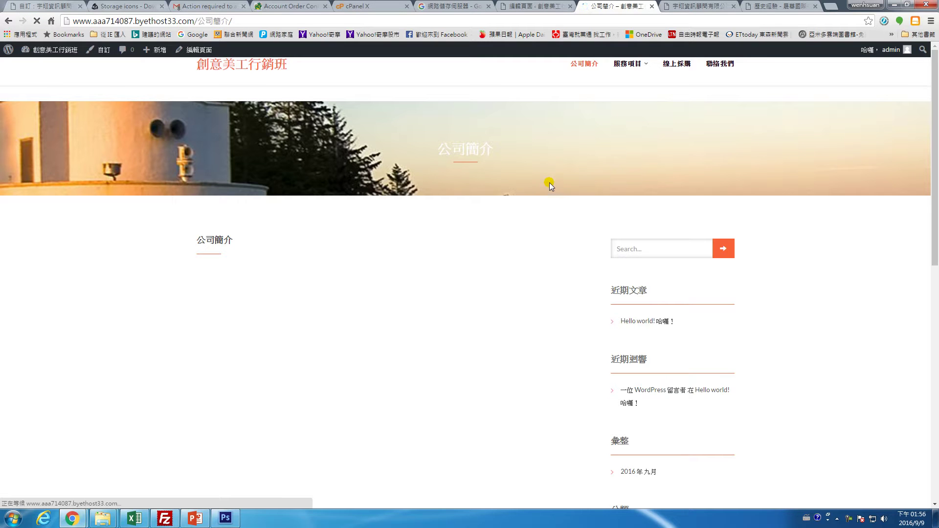
pyautogui.scroll(-5, 405, 247)
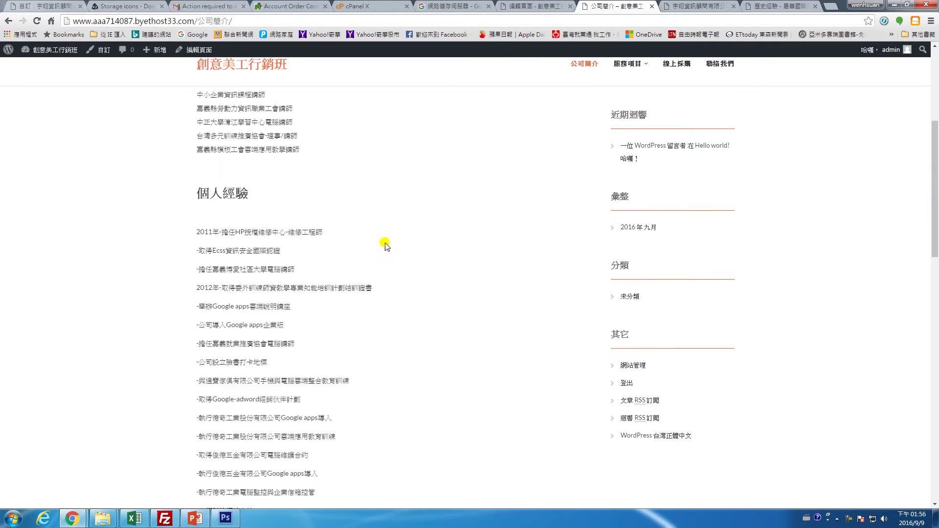
pyautogui.scroll(-15, 304, 224)
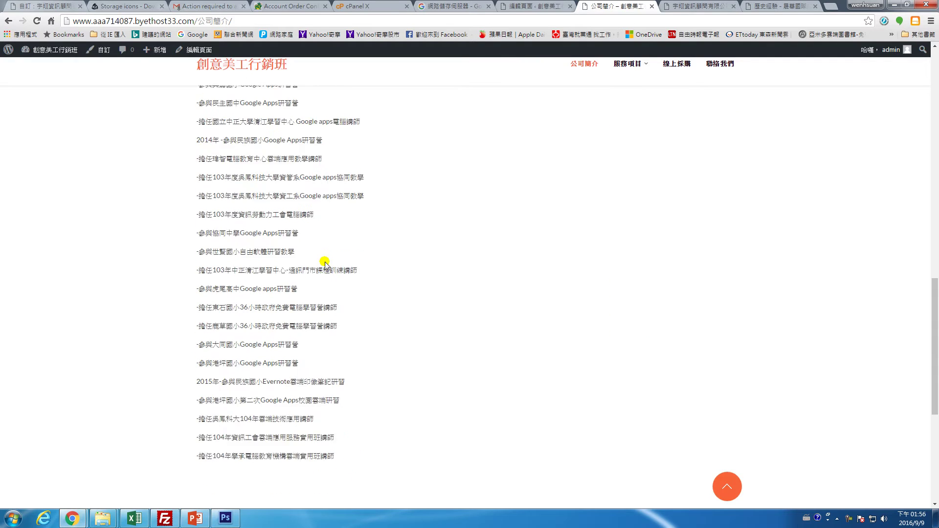
pyautogui.scroll(-3, 330, 248)
pyautogui.scroll(5, 360, 201)
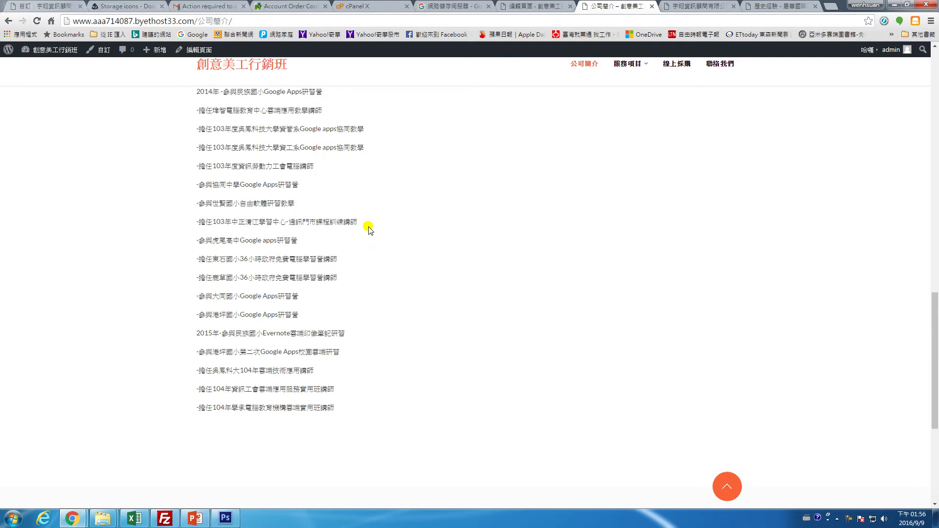
pyautogui.scroll(15, 362, 233)
pyautogui.scroll(-2, 237, 215)
pyautogui.scroll(-1, 238, 216)
pyautogui.click(775, 5)
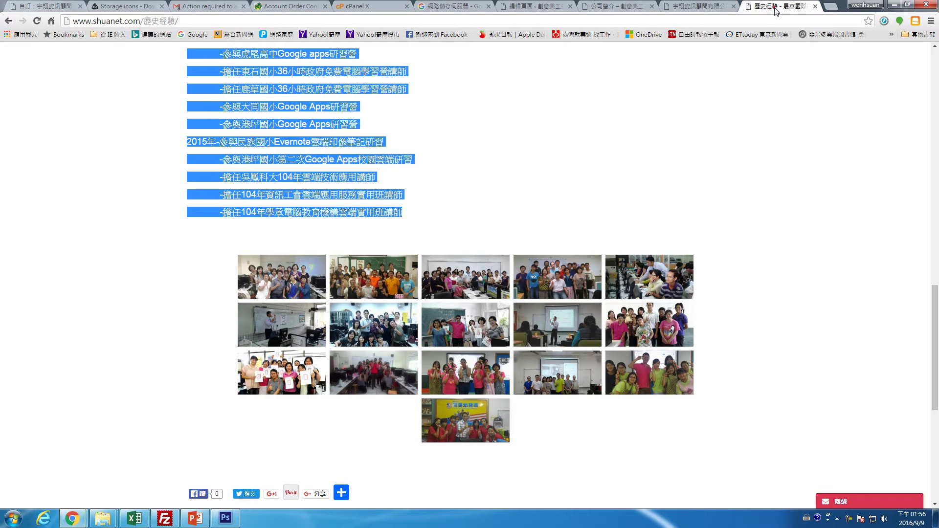
pyautogui.click(590, 6)
pyautogui.scroll(5, 478, 247)
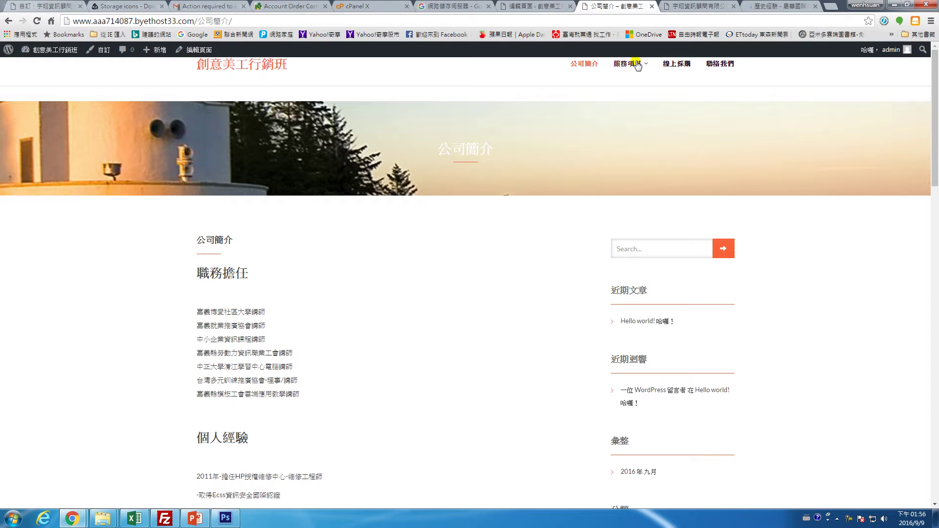
pyautogui.moveTo(640, 74)
# Open the 美工設計 page for editing from the full page list, place the cursor in its body and return to the list.
pyautogui.click(511, 7)
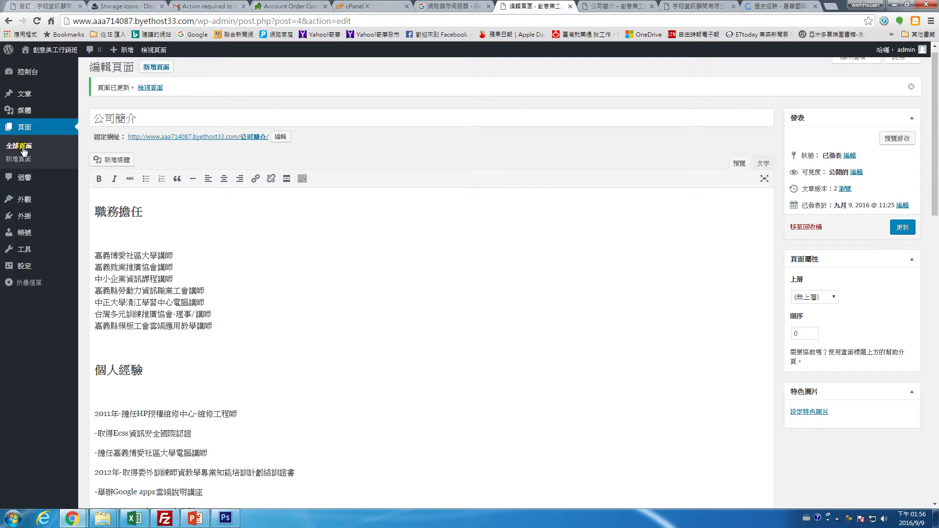
pyautogui.click(24, 148)
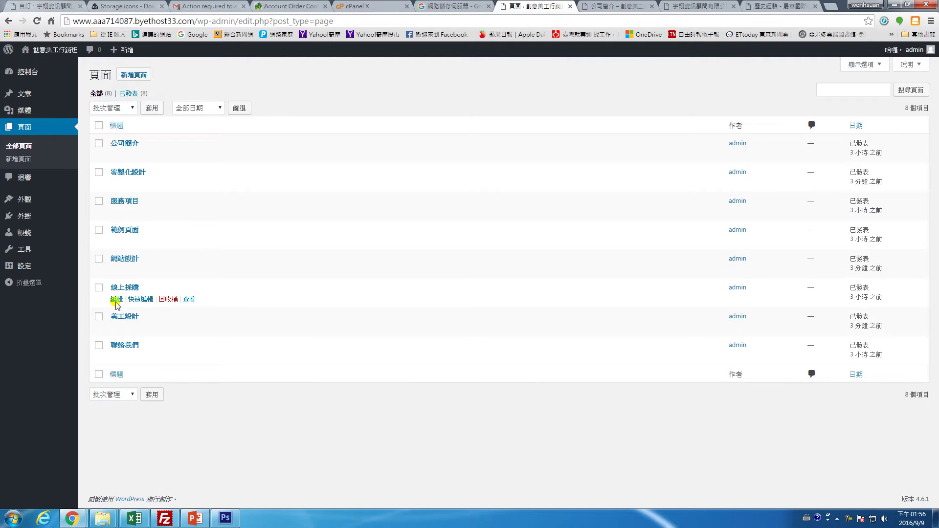
pyautogui.click(117, 328)
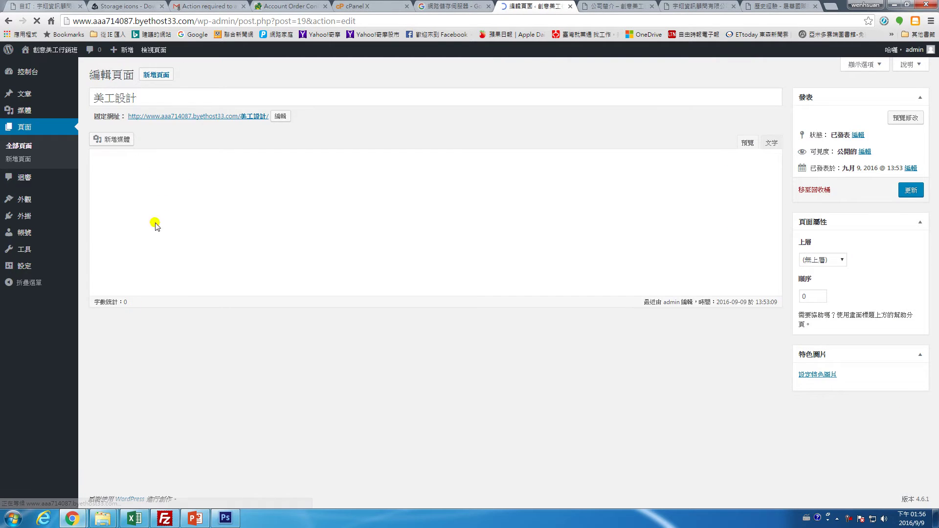
pyautogui.click(166, 194)
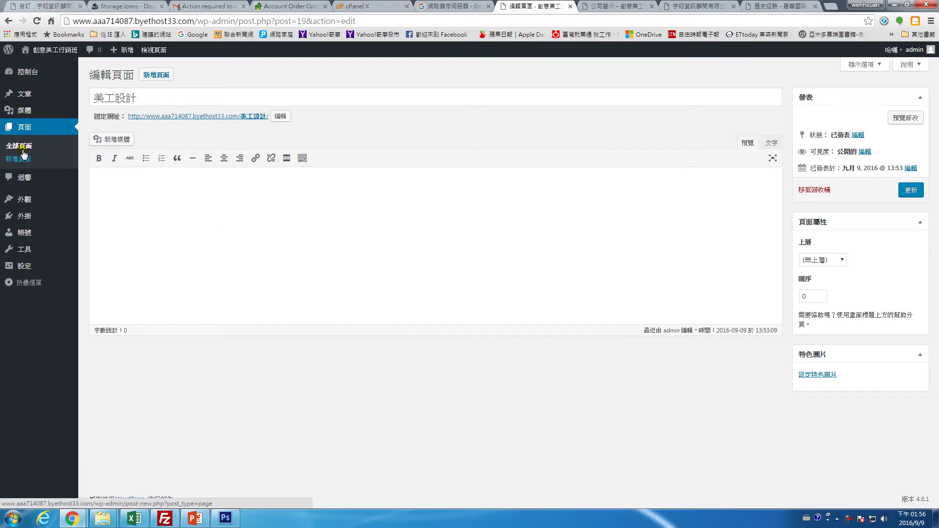
pyautogui.click(25, 128)
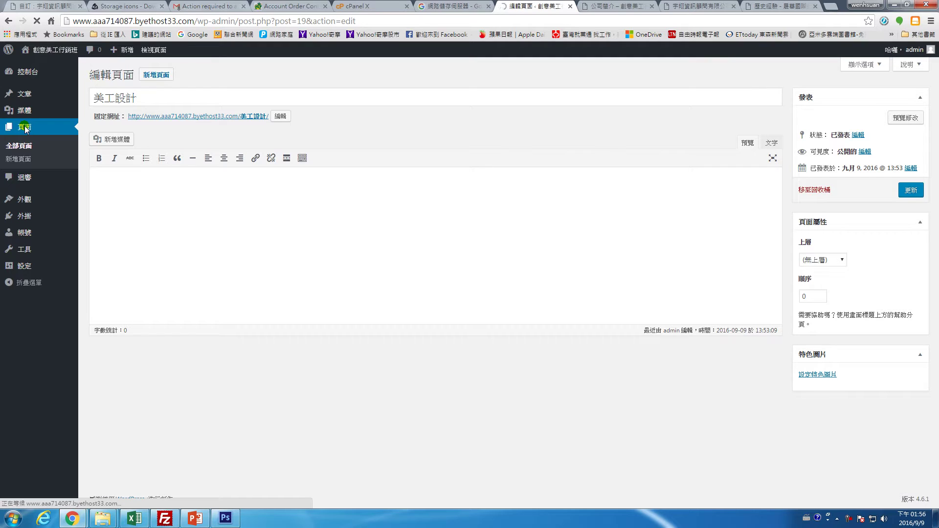
# Look over the live 公司簡介 page and open the 小工具 management page in the WordPress admin.
pyautogui.click(621, 7)
pyautogui.scroll(-9, 446, 262)
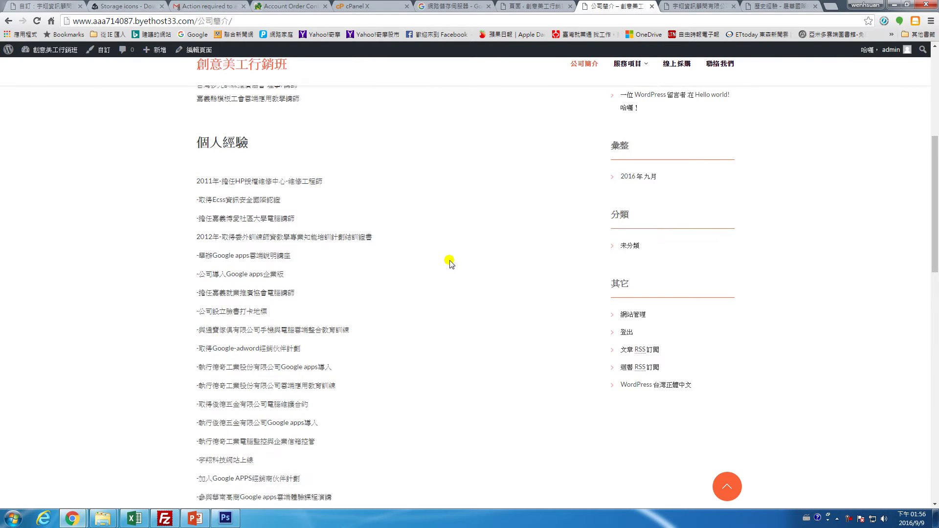
pyautogui.scroll(8, 485, 244)
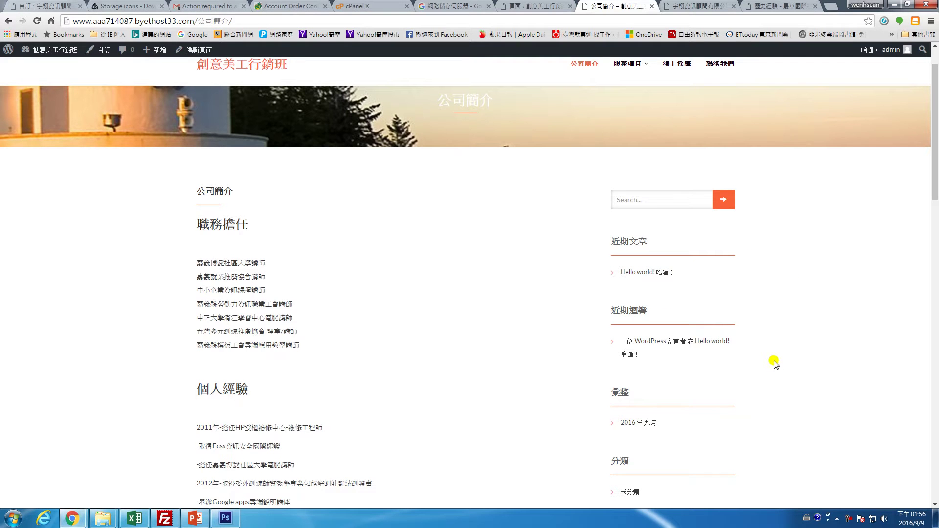
pyautogui.click(525, 6)
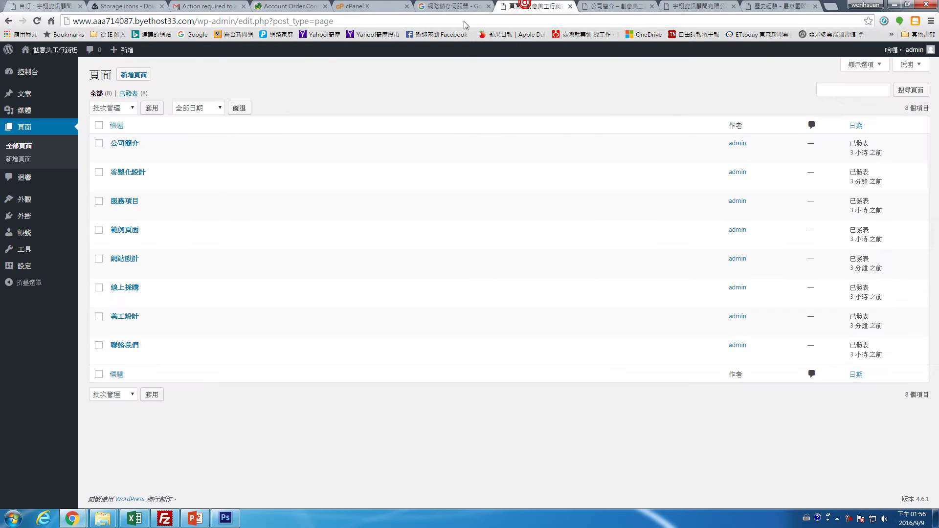
pyautogui.moveTo(47, 198)
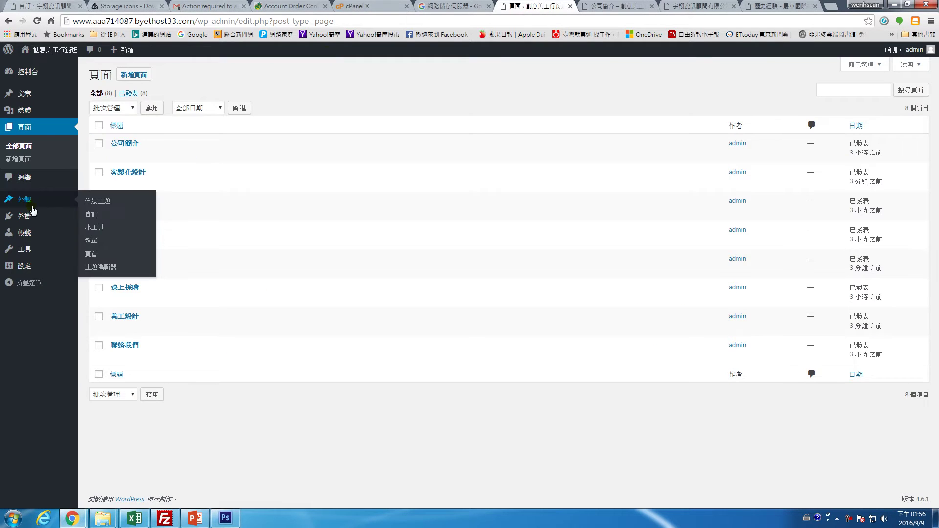
pyautogui.click(94, 228)
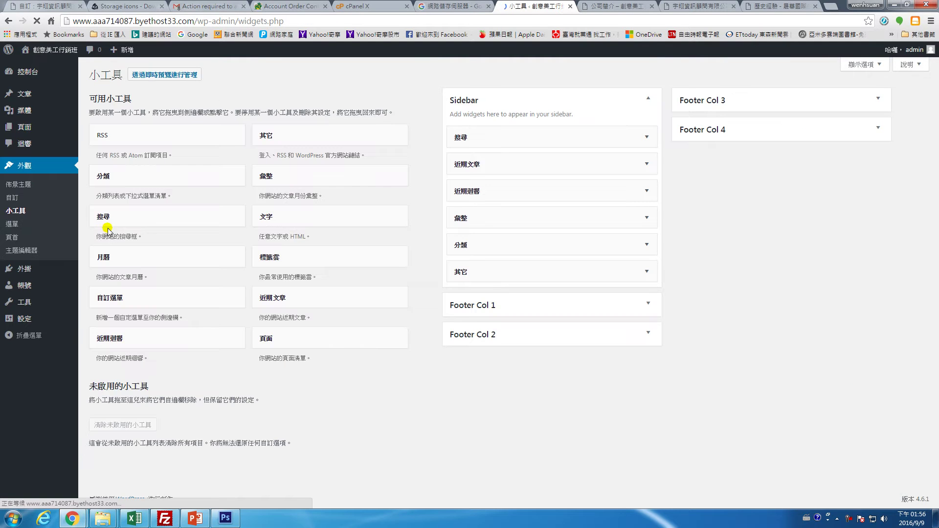
pyautogui.click(617, 7)
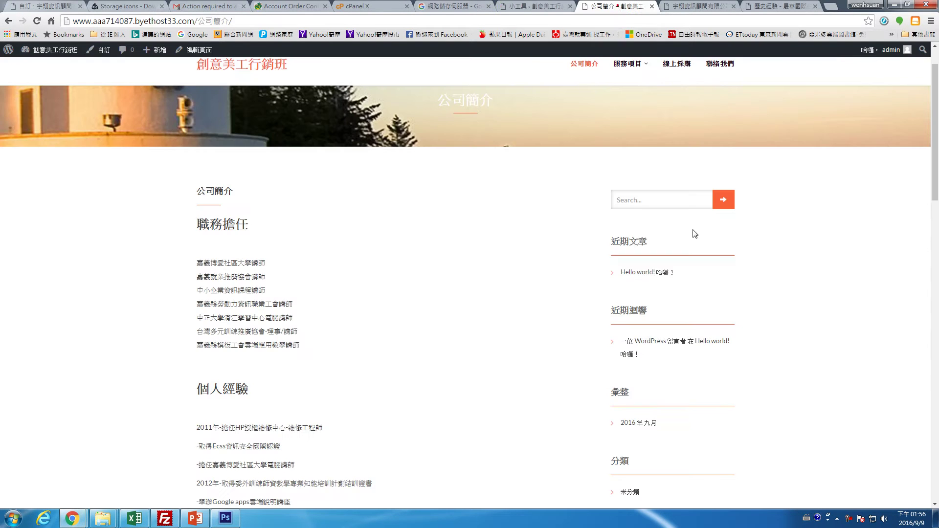
pyautogui.scroll(-2, 678, 294)
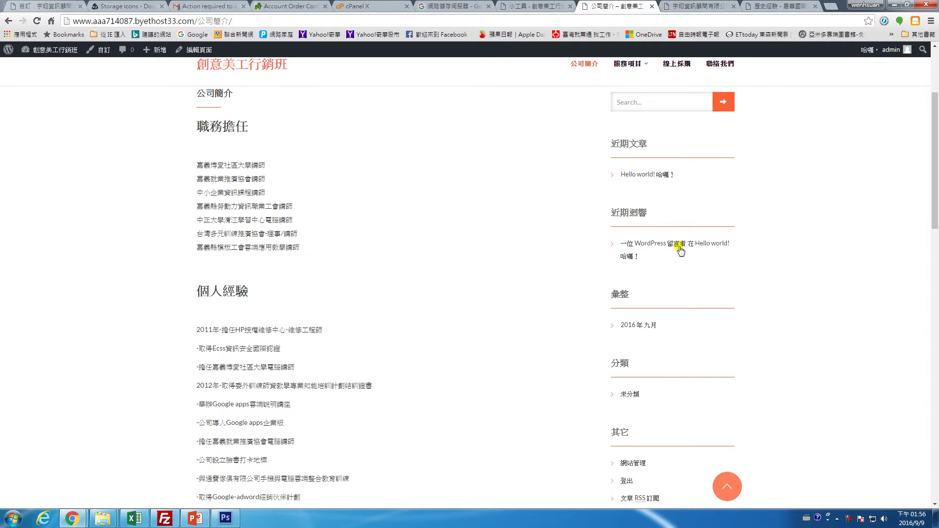
pyautogui.scroll(-1, 663, 223)
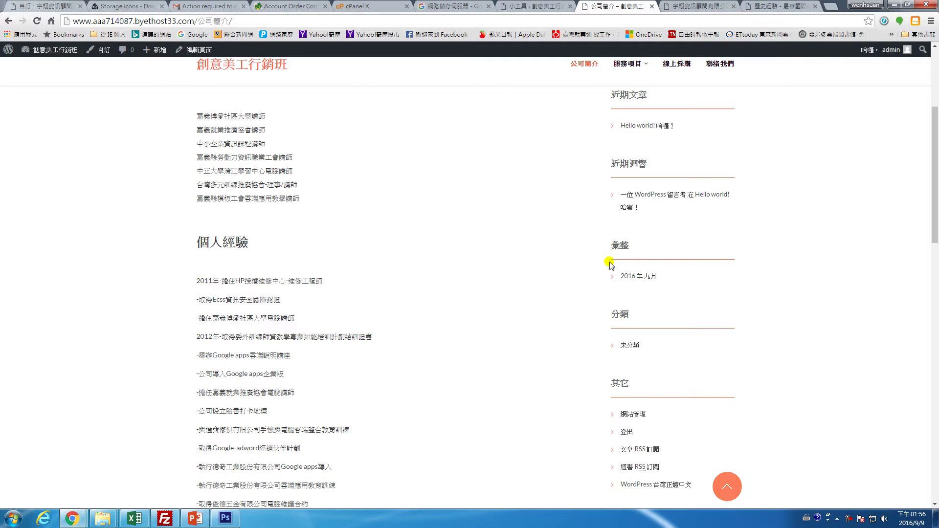
pyautogui.scroll(-3, 685, 374)
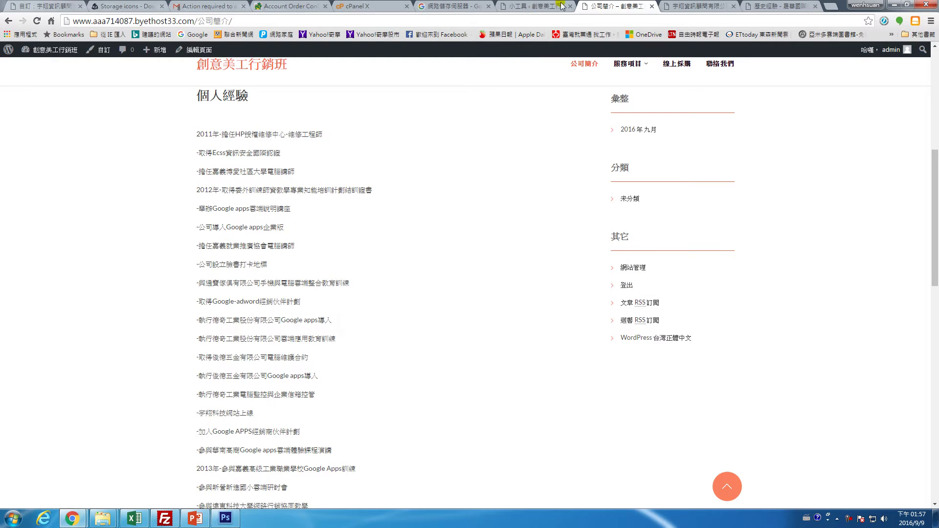
pyautogui.click(780, 4)
pyautogui.scroll(20, 641, 209)
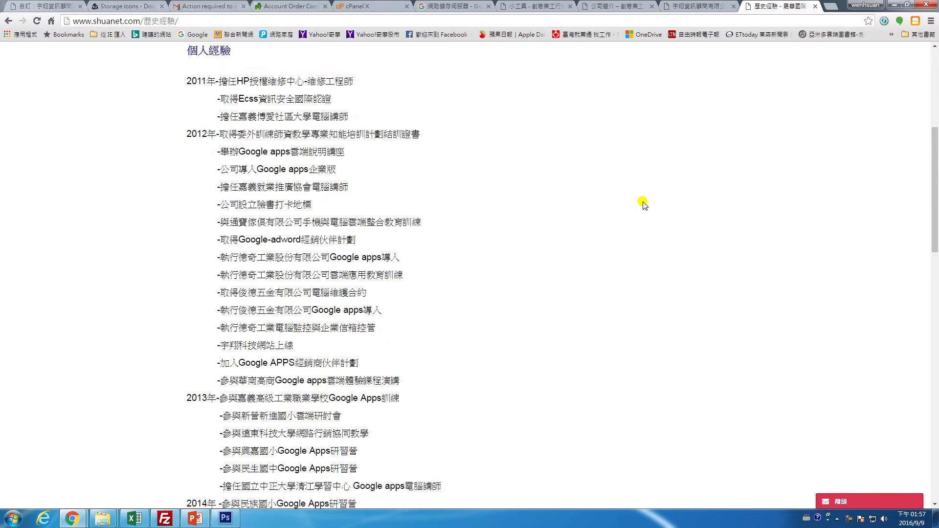
pyautogui.click(565, 93)
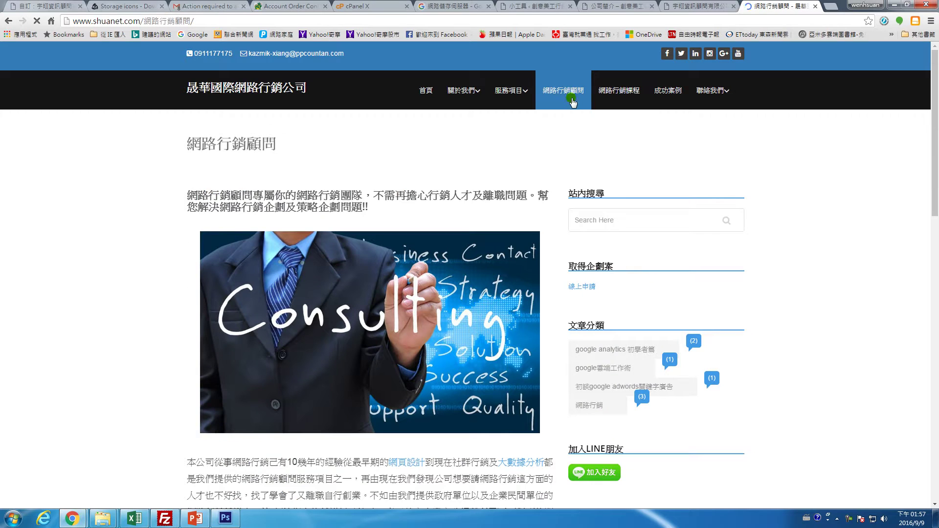
pyautogui.scroll(-4, 802, 209)
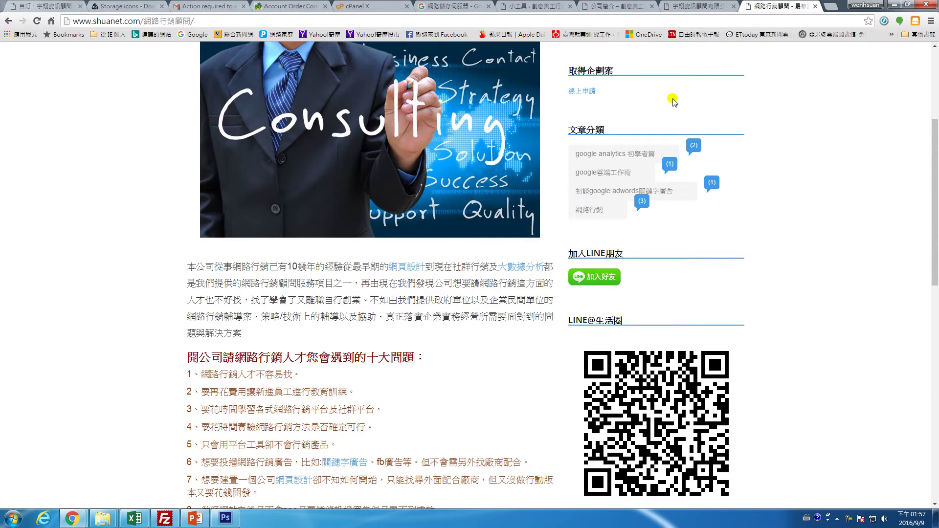
pyautogui.click(606, 6)
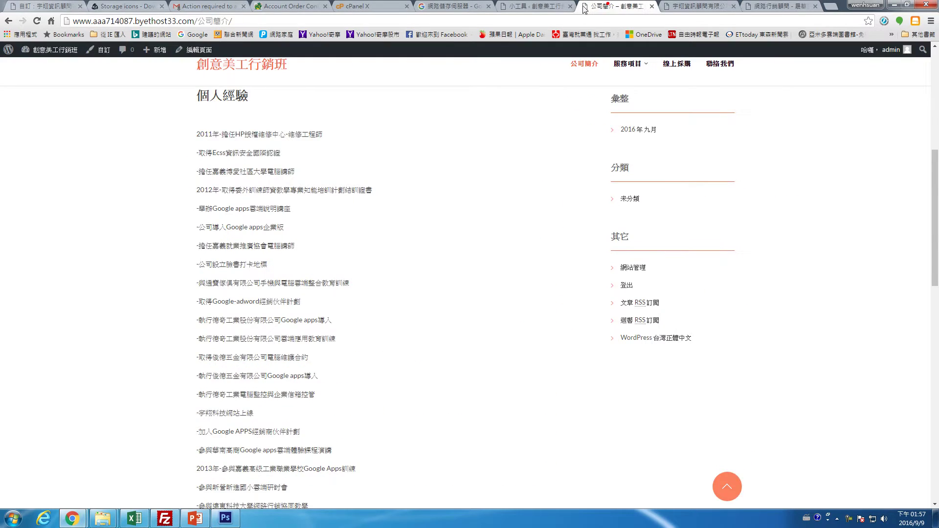
pyautogui.click(767, 6)
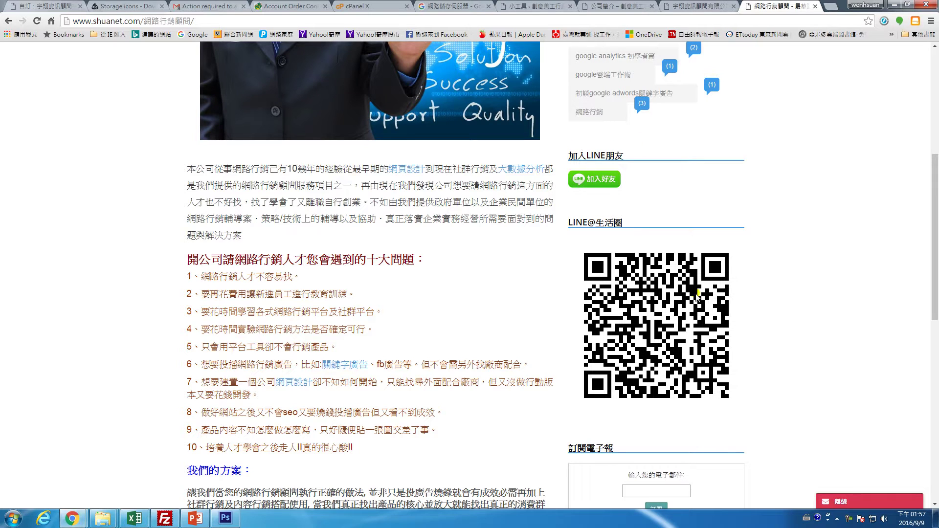
# Load line.me in a new browser tab and go through its LINE@ site to the account login page.
pyautogui.click(829, 6)
pyautogui.write('line.me')
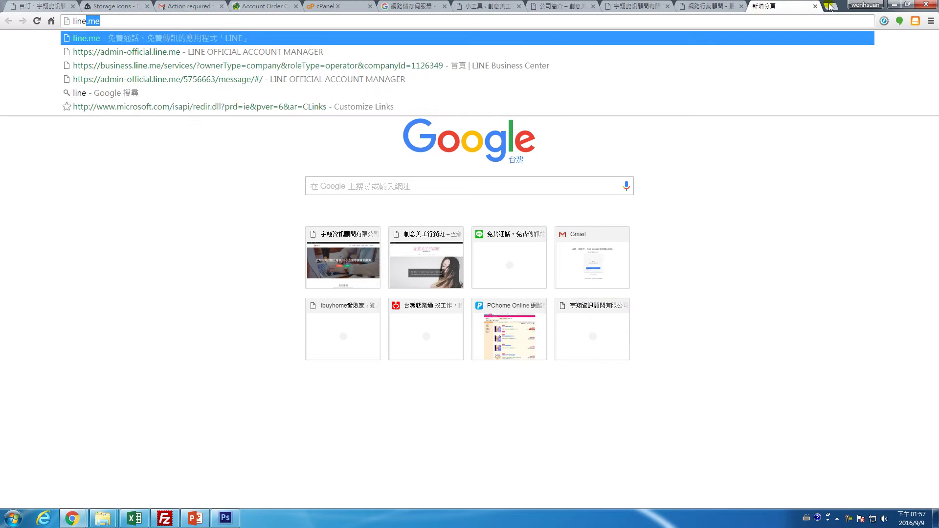
pyautogui.press('Return')
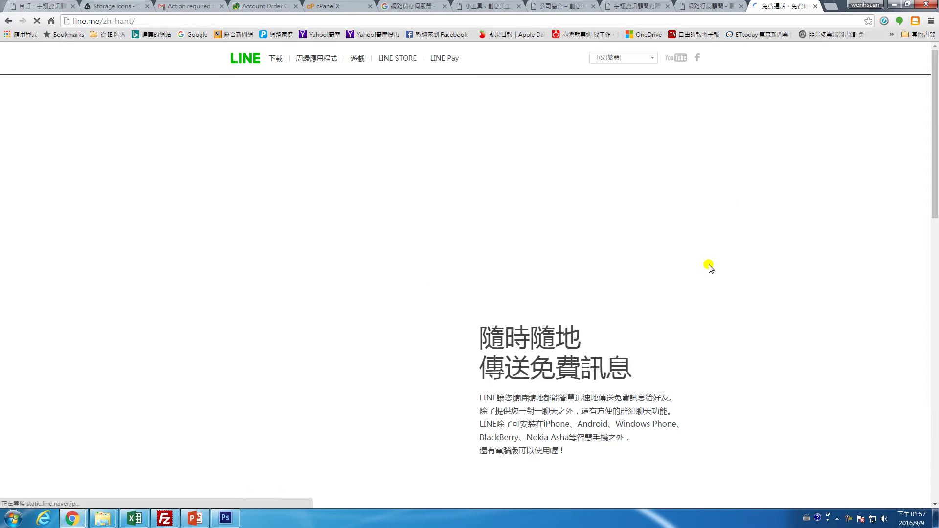
pyautogui.scroll(-15, 710, 266)
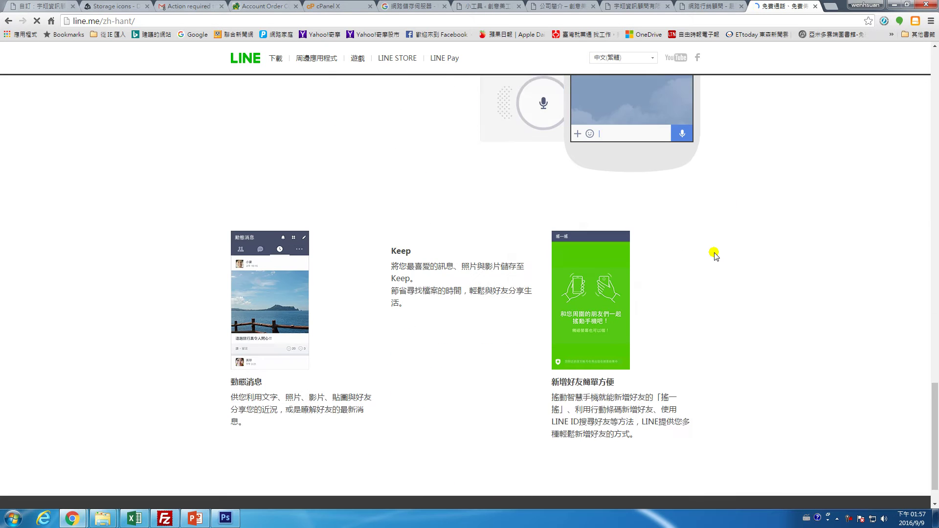
pyautogui.click(551, 470)
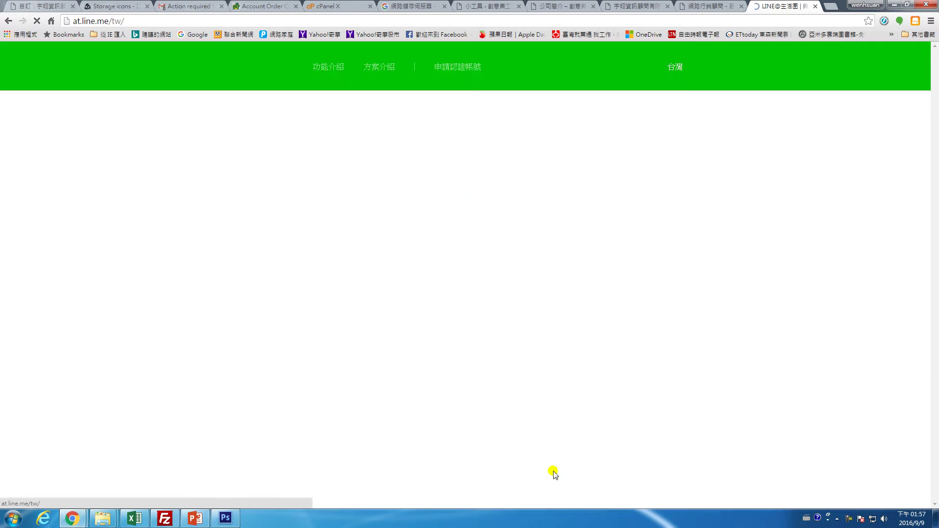
pyautogui.scroll(-10, 660, 239)
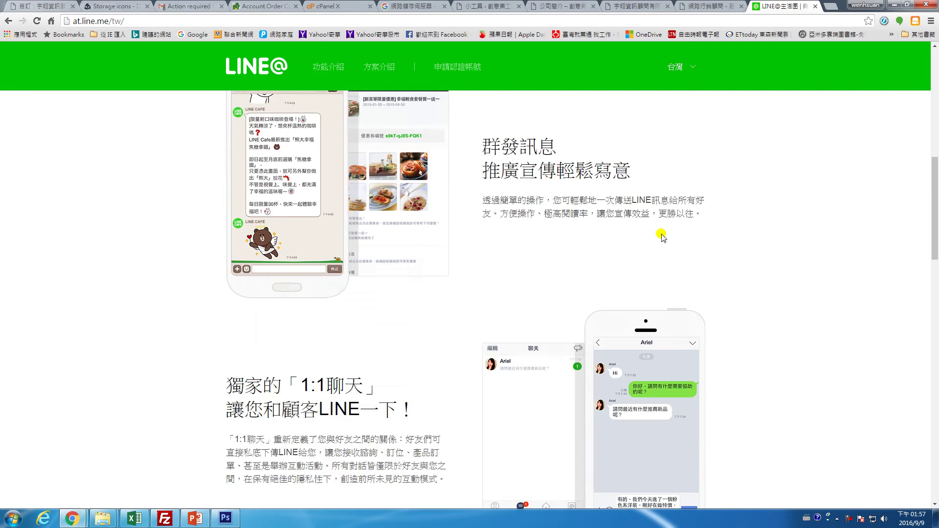
pyautogui.scroll(-15, 662, 236)
pyautogui.click(348, 457)
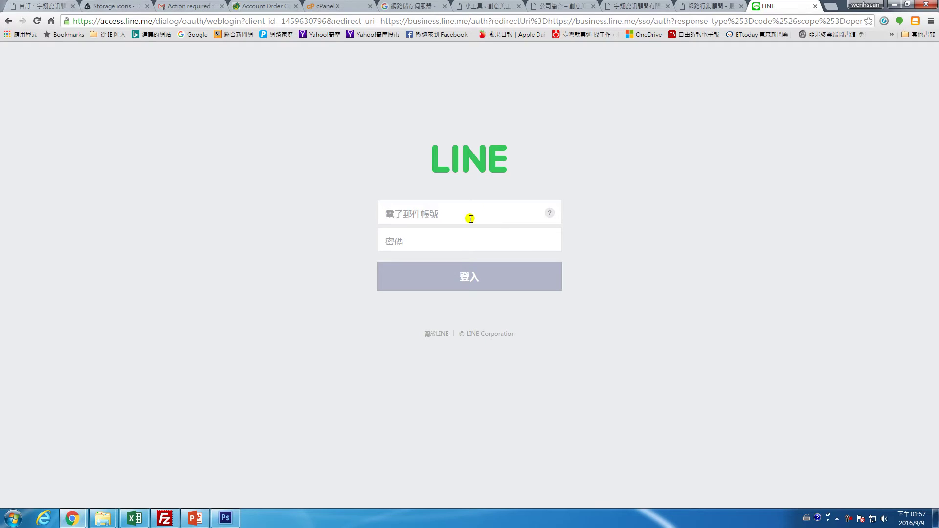
# Log in to LINE@ MANAGER with the account e-mail and password.
pyautogui.write('a')
pyautogui.click(464, 228)
pyautogui.click(461, 244)
pyautogui.write('•')
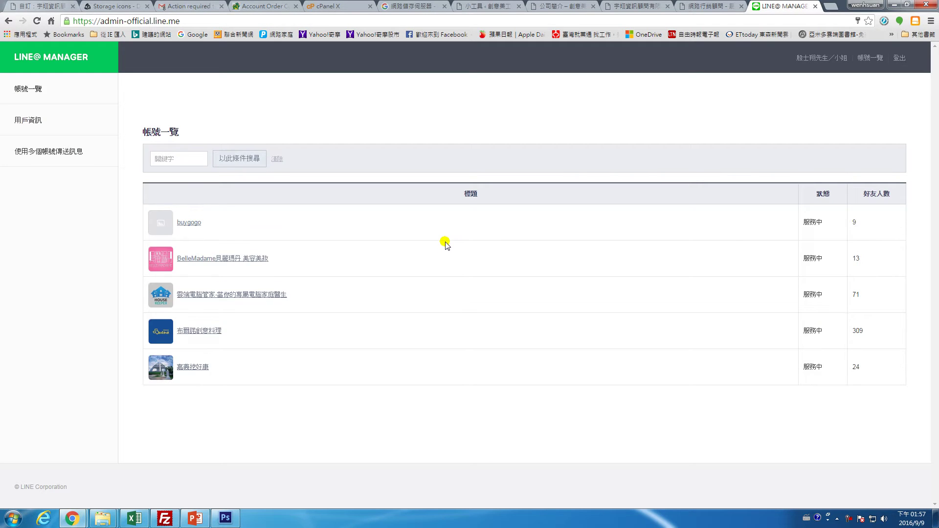
# Open the buygogo account and go to its 基本設定 page under 帳號設定.
pyautogui.click(189, 223)
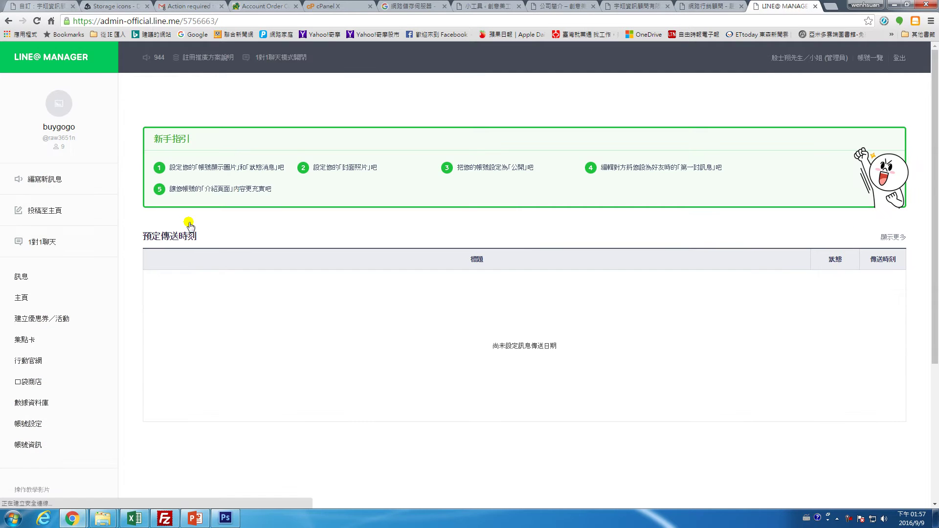
pyautogui.click(34, 425)
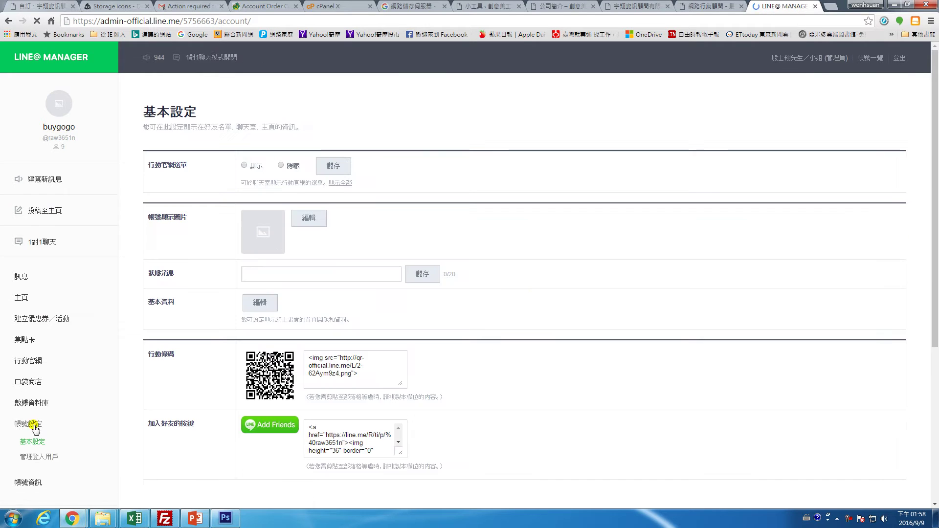
# Examine the LINE@ QR and add-friend codes, the LINE blocks on the 網路行銷顧問 page, and the current 公司簡介 sidebar.
pyautogui.scroll(-2, 417, 332)
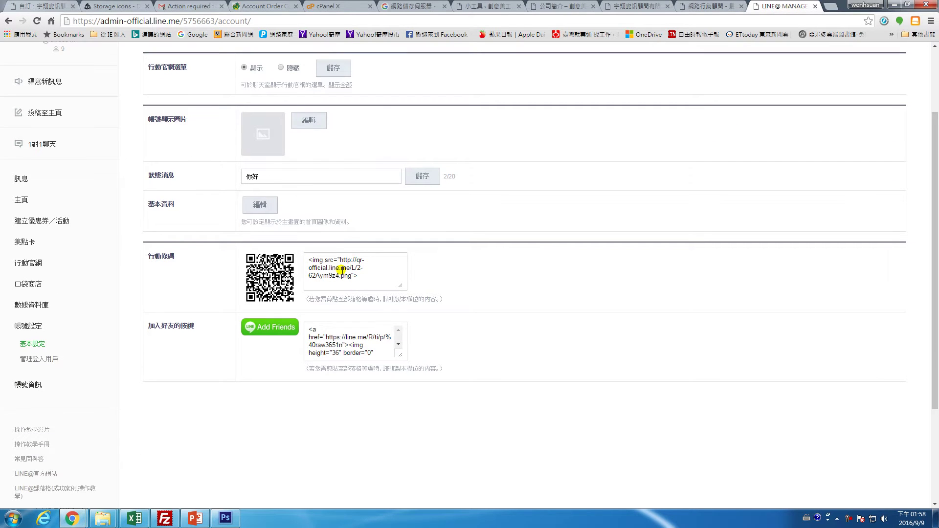
pyautogui.click(700, 8)
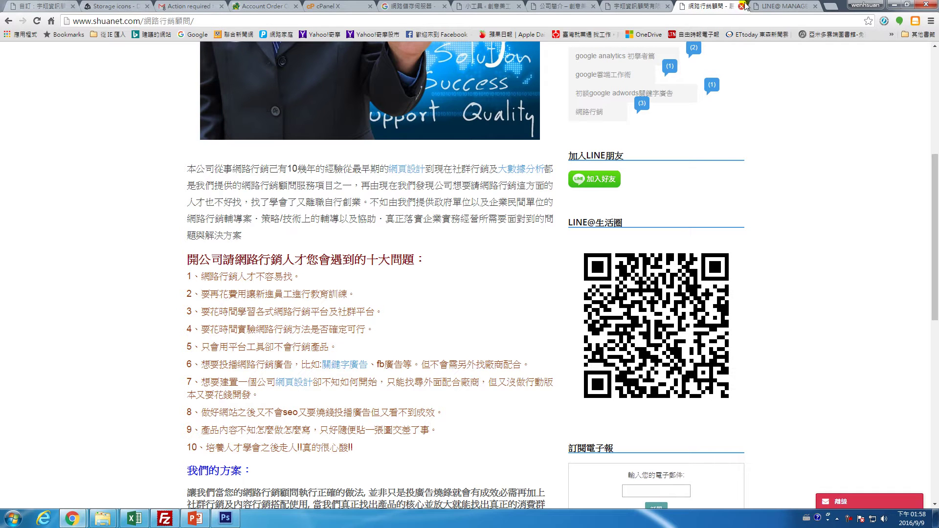
pyautogui.click(562, 6)
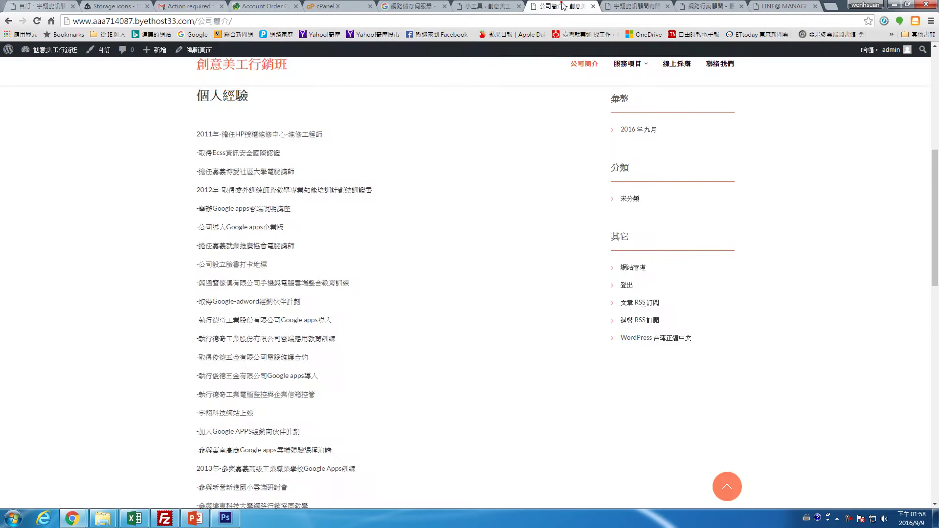
pyautogui.click(484, 6)
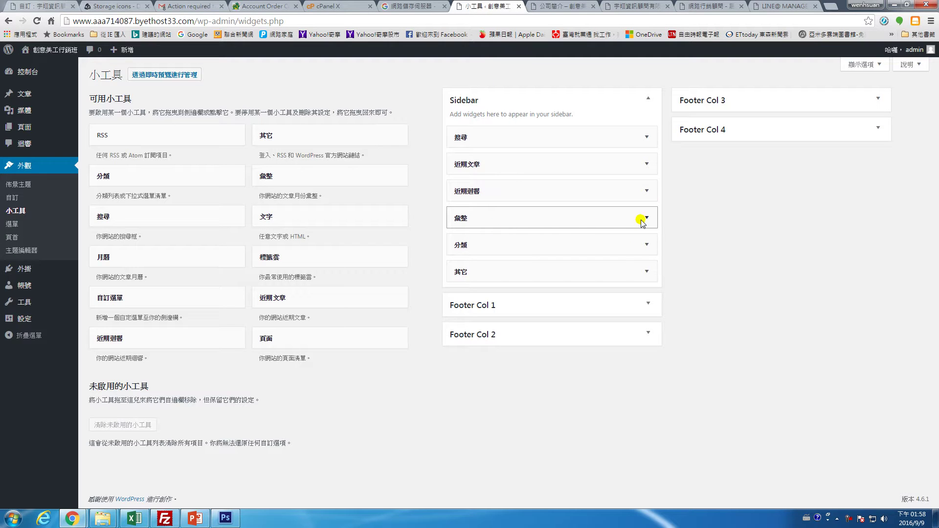
pyautogui.click(641, 6)
pyautogui.click(717, 8)
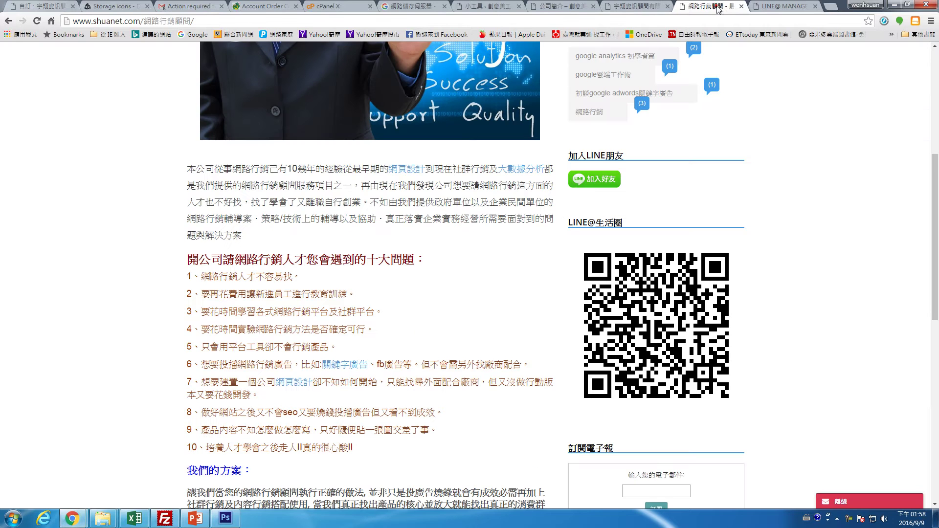
pyautogui.click(558, 7)
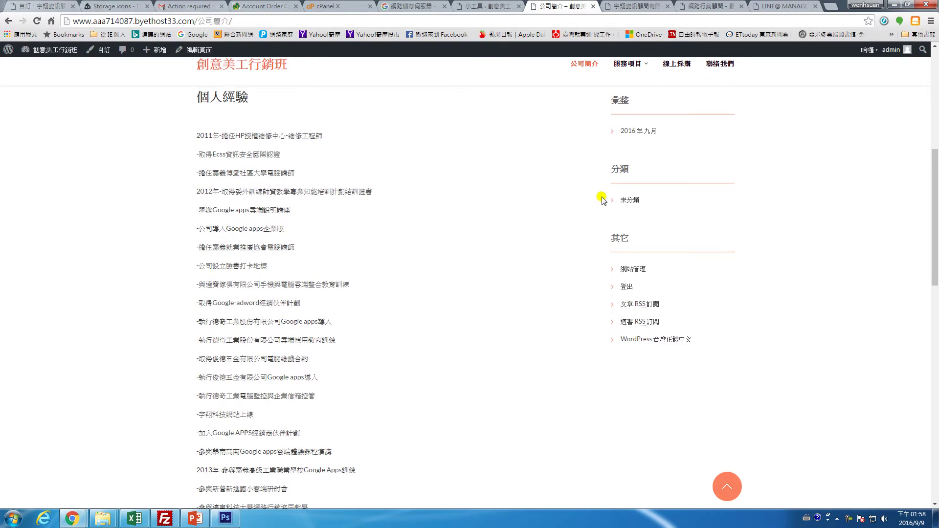
pyautogui.scroll(1, 606, 196)
pyautogui.scroll(1, 618, 198)
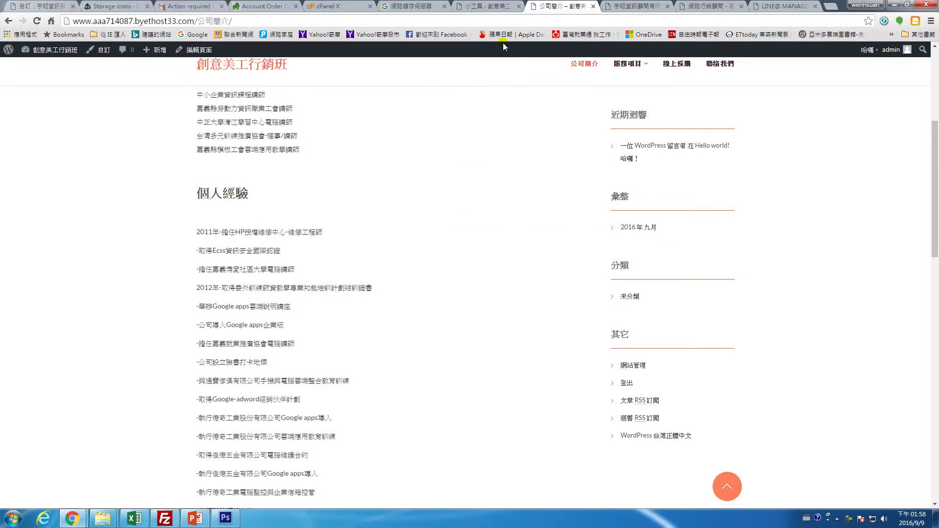
# Add a 文字 widget to the Sidebar area directly below 搜尋 and title it 加入Line好友.
pyautogui.click(491, 7)
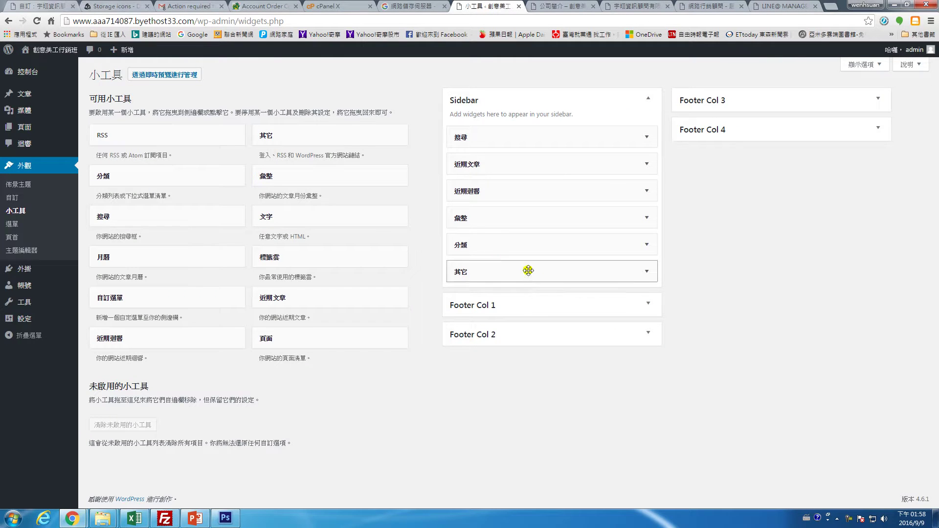
pyautogui.moveTo(281, 219); pyautogui.dragTo(483, 161)
pyautogui.click(482, 200)
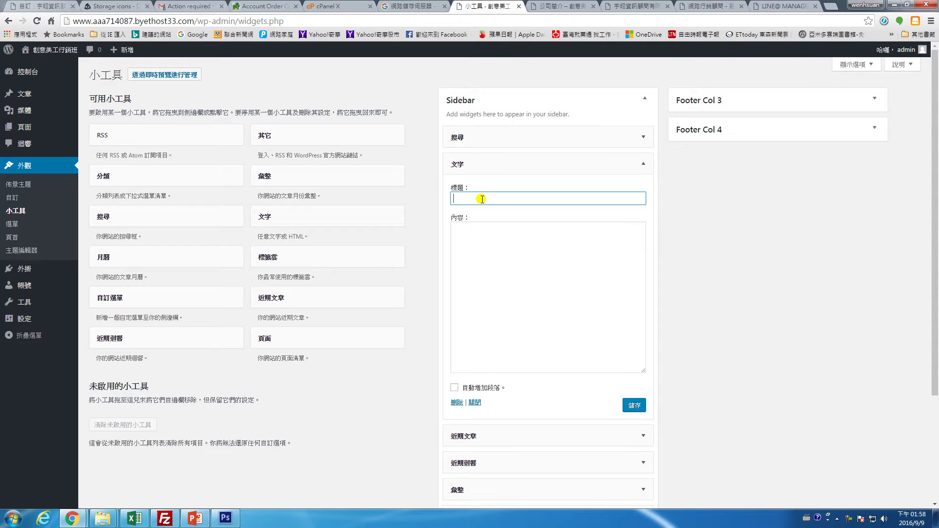
pyautogui.hotkey('ctrl', 'space')
pyautogui.write('加入')
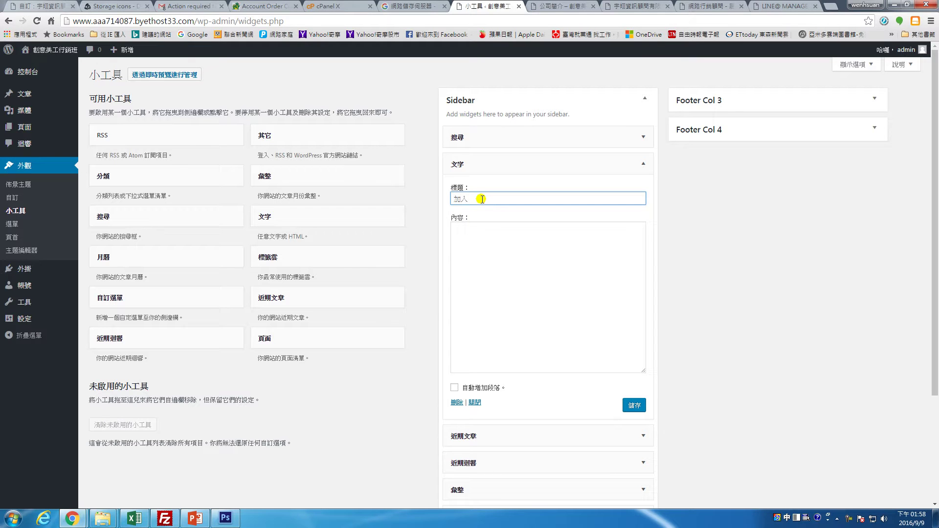
pyautogui.write('L')
pyautogui.hotkey('ctrl', 'space')
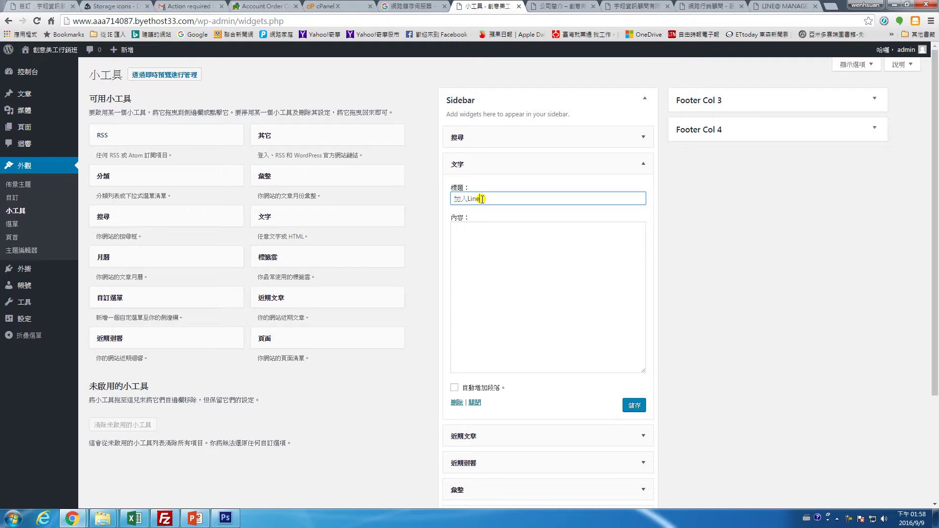
pyautogui.write('ine')
pyautogui.hotkey('ctrl', 'space')
pyautogui.write('群')
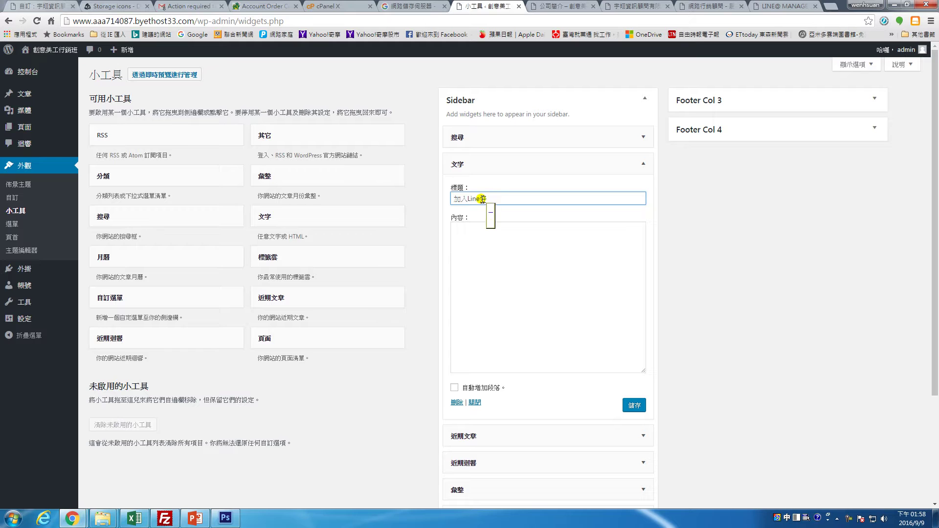
pyautogui.write('組')
# Copy the 加入好友的按鍵 code from LINE@ MANAGER into the 加入Line好友 widget's content and save the widget.
pyautogui.click(477, 259)
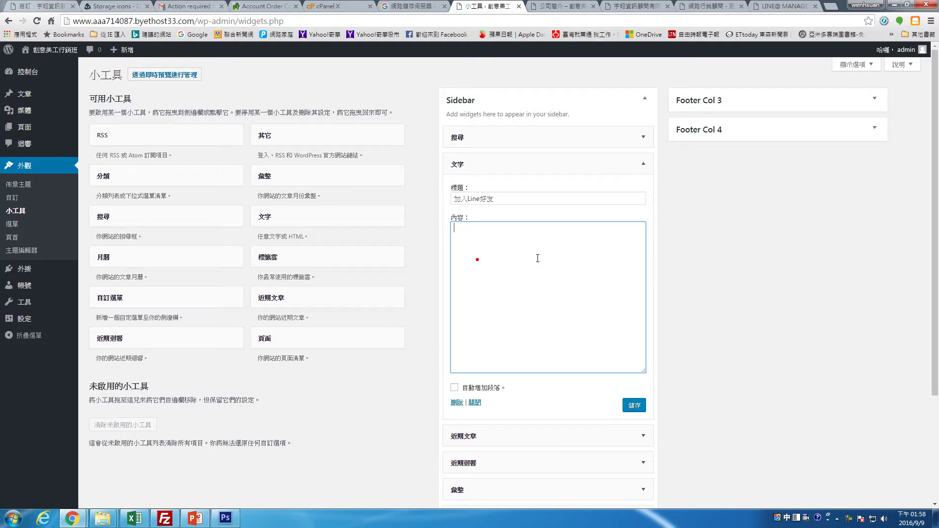
pyautogui.click(780, 7)
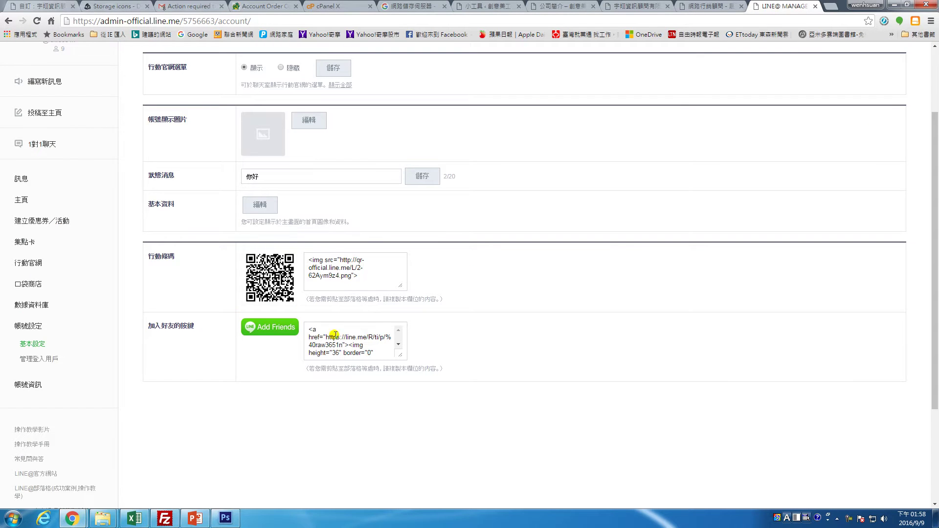
pyautogui.moveTo(310, 329)
pyautogui.mouseDown()
pyautogui.moveTo(391, 350)
pyautogui.moveTo(402, 394)
pyautogui.moveTo(359, 380)
pyautogui.moveTo(307, 328)
pyautogui.mouseUp()
pyautogui.hotkey('ctrl', 'c')
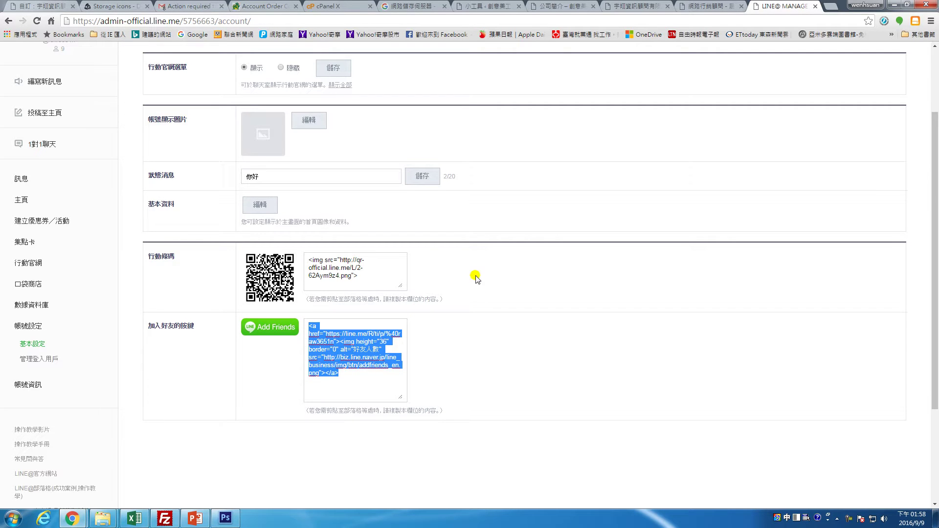
pyautogui.click(494, 7)
pyautogui.hotkey('ctrl', 'v')
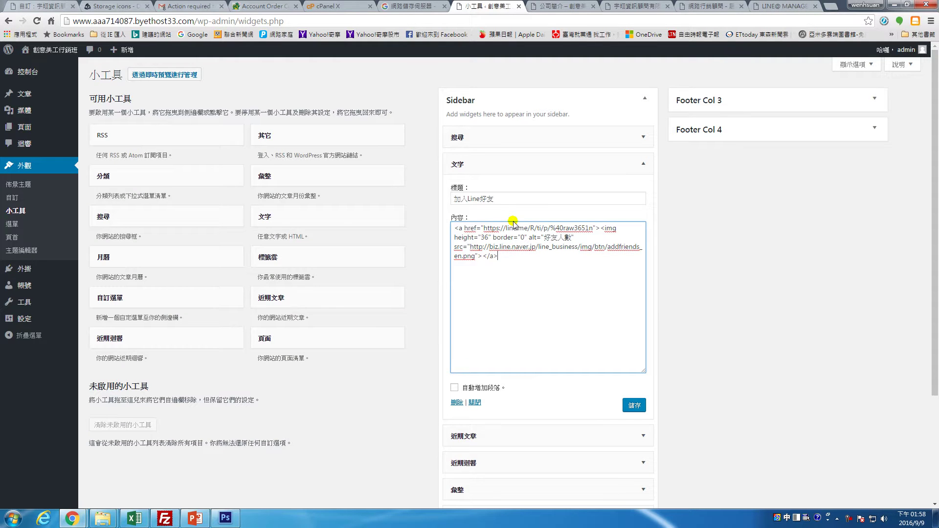
pyautogui.click(642, 409)
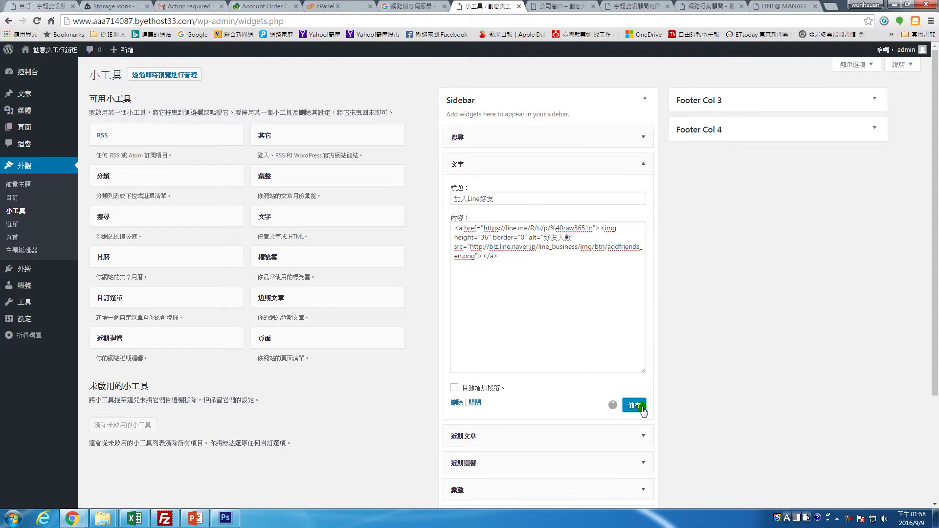
# Reload the live 公司簡介 page and check the add-friend button in its sidebar.
pyautogui.click(568, 7)
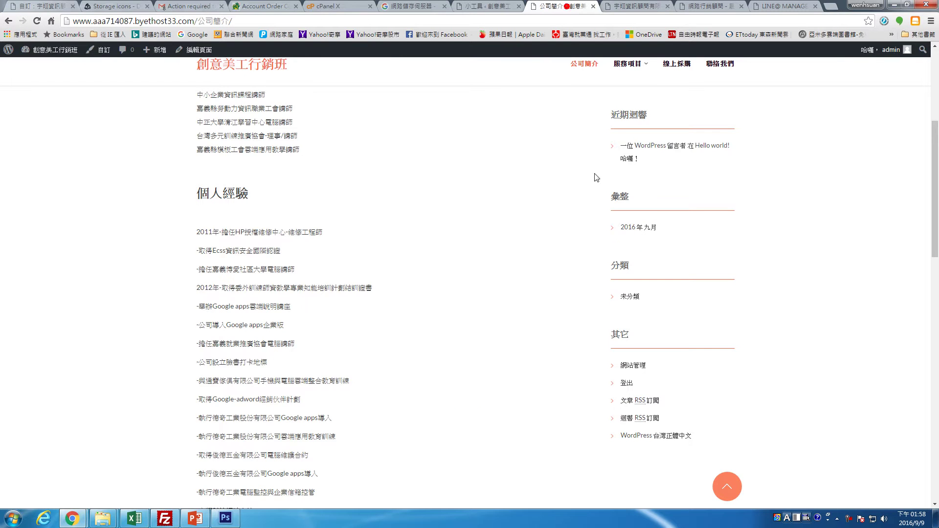
pyautogui.click(37, 21)
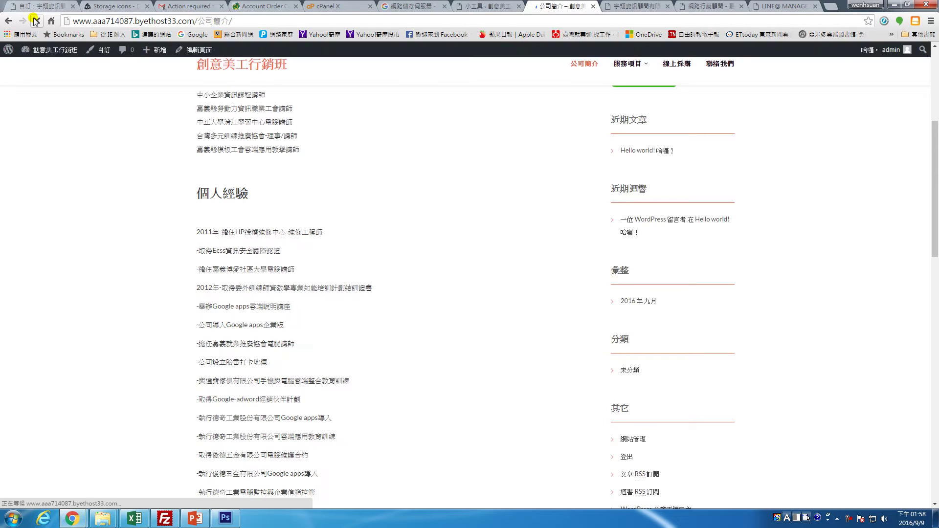
pyautogui.scroll(4, 455, 190)
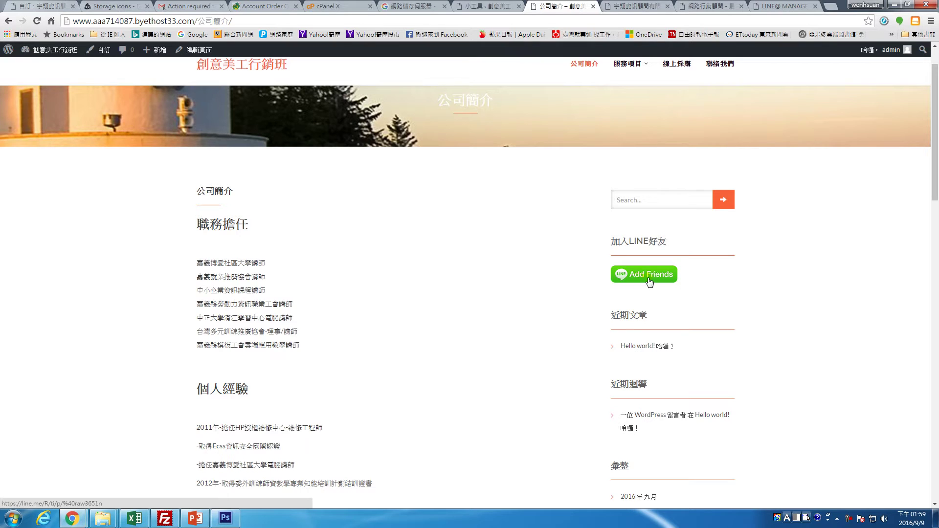
# Collapse the 加入Line好友 widget and add another 文字 widget directly below it in the Sidebar area.
pyautogui.click(507, 6)
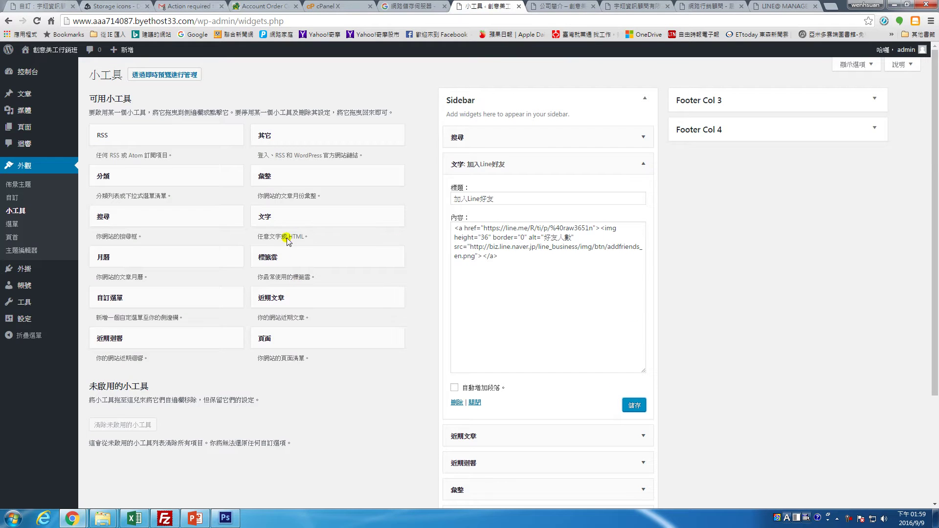
pyautogui.click(642, 164)
pyautogui.moveTo(289, 226); pyautogui.dragTo(486, 188)
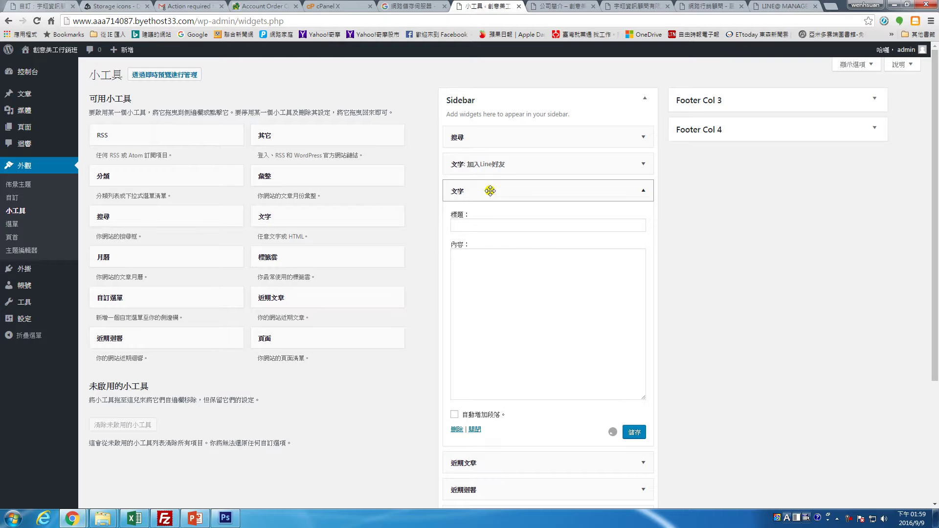
pyautogui.click(486, 223)
pyautogui.write('掃描')
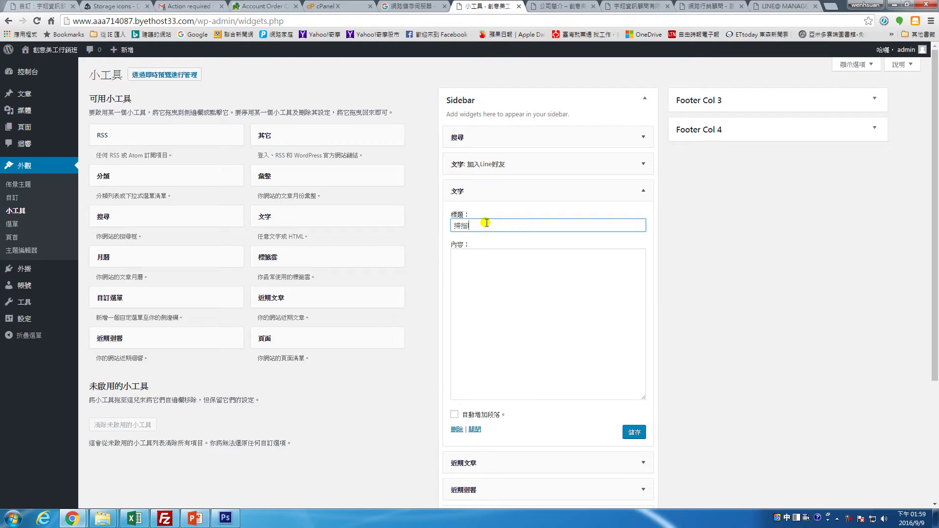
pyautogui.hotkey('ctrl', 'space')
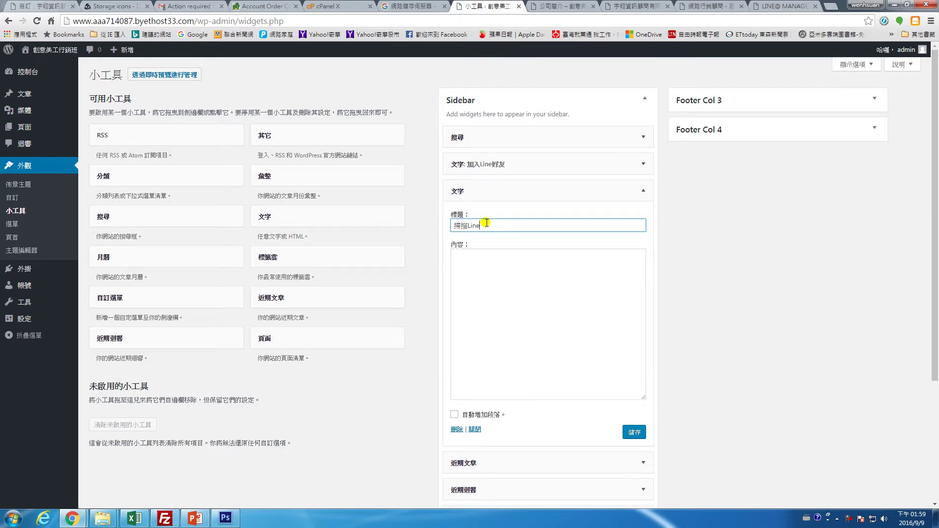
pyautogui.write('Line@')
pyautogui.hotkey('ctrl', 'space')
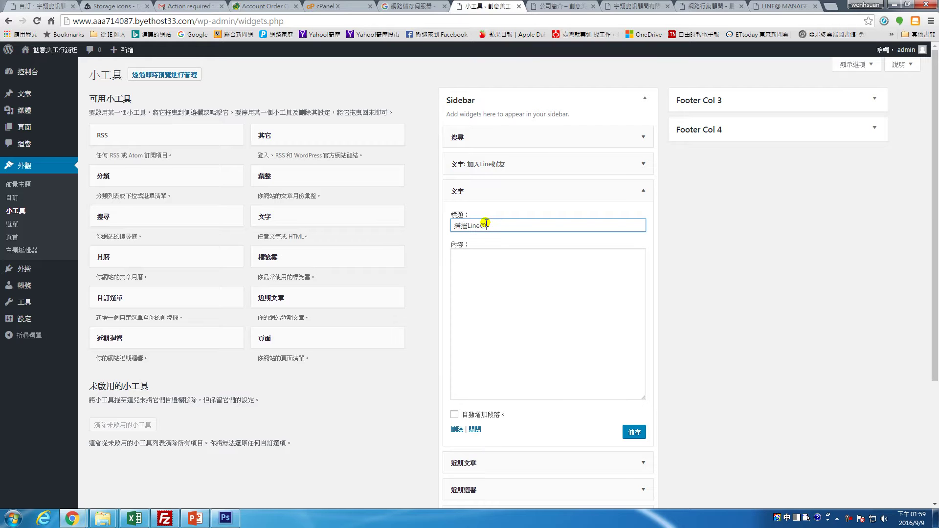
pyautogui.hotkey('ctrl', 'space')
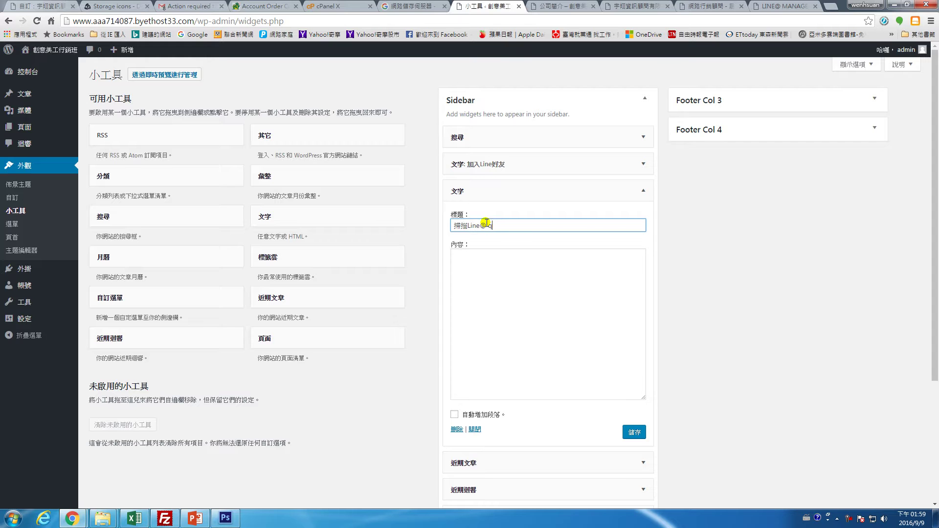
# Set the new text widget's title to LINE@生活圈, copied from the sidebar heading on the 網路行銷顧問 page.
pyautogui.click(711, 11)
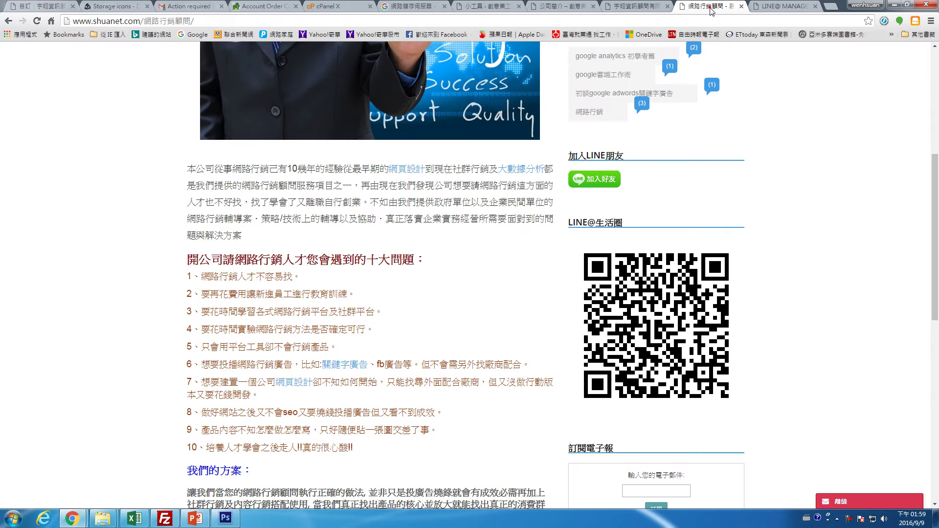
pyautogui.moveTo(622, 222); pyautogui.dragTo(568, 223)
pyautogui.hotkey('ctrl', 'c')
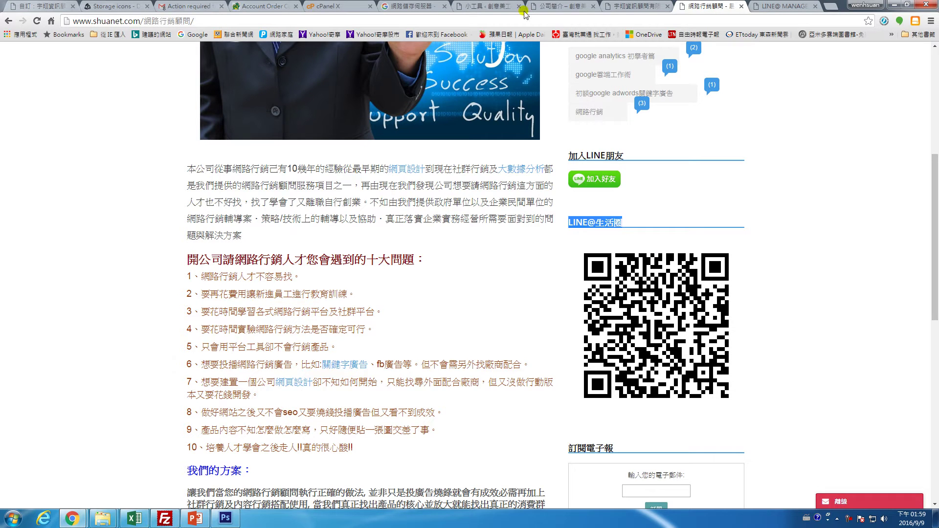
pyautogui.click(465, 7)
pyautogui.tripleClick(497, 224)
pyautogui.hotkey('ctrl', 'v')
# Copy the 行動條碼 image code from LINE@ MANAGER into the LINE@生活圈 widget's content and save the widget.
pyautogui.click(492, 262)
pyautogui.click(778, 9)
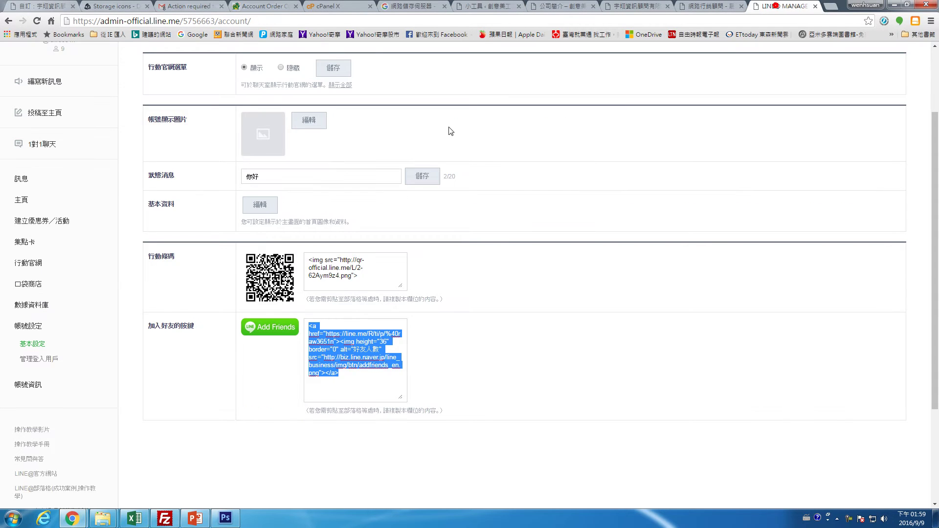
pyautogui.moveTo(369, 278); pyautogui.dragTo(305, 258)
pyautogui.hotkey('ctrl', 'c')
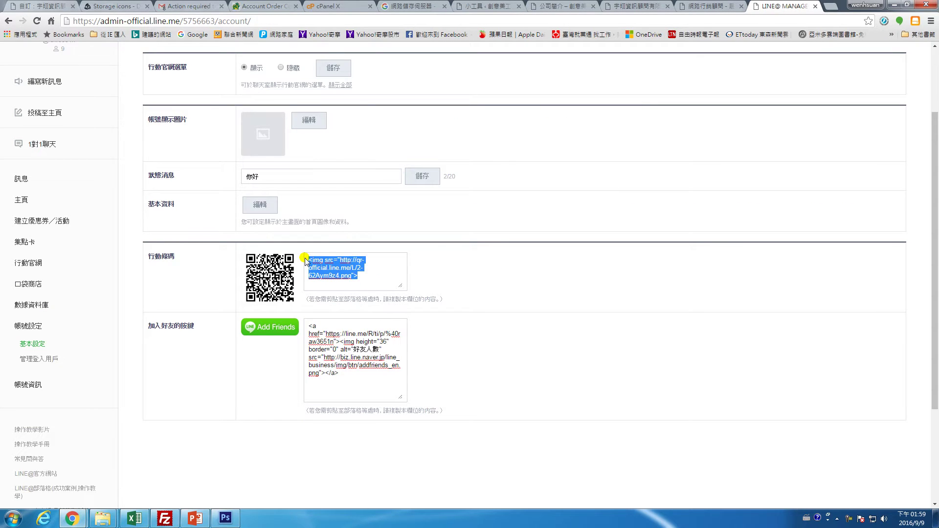
pyautogui.click(494, 7)
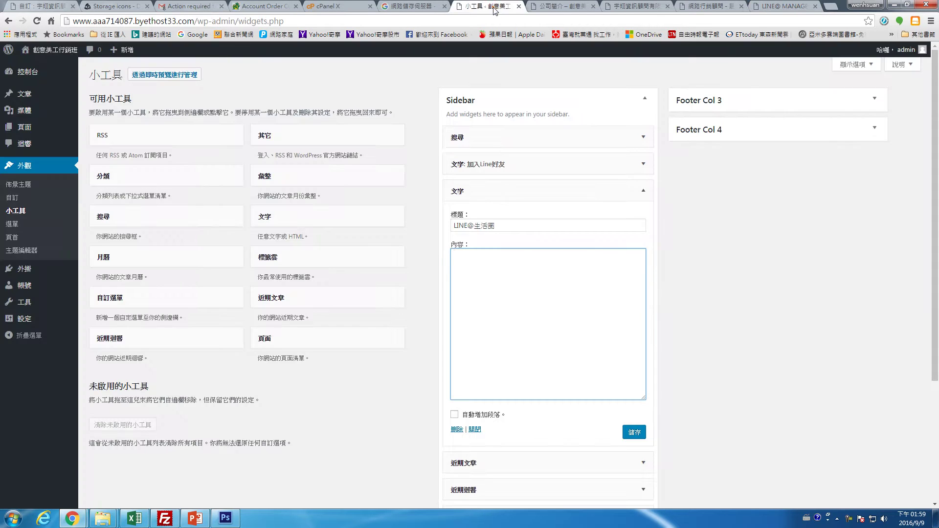
pyautogui.click(504, 286)
pyautogui.hotkey('ctrl', 'v')
pyautogui.click(632, 432)
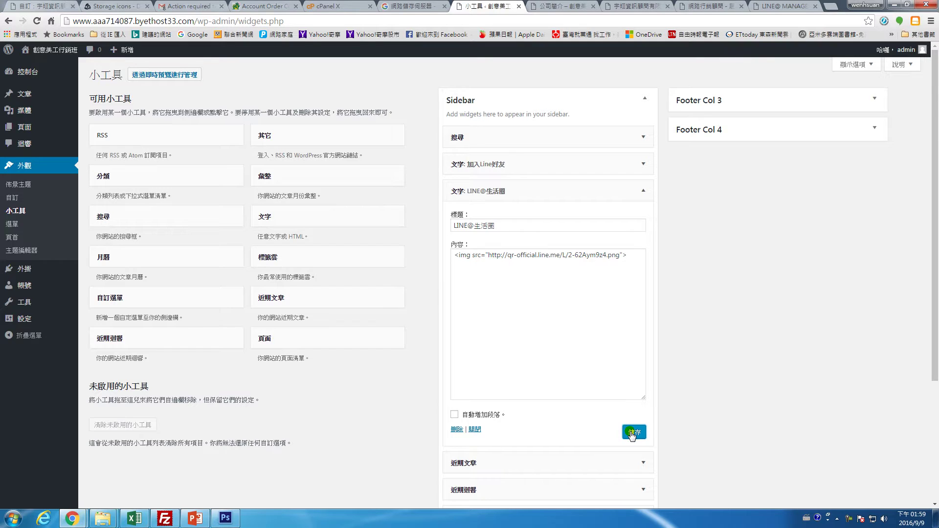
# Reload the live 公司簡介 page and check the LINE@生活圈 QR code in its sidebar.
pyautogui.click(544, 11)
pyautogui.click(37, 21)
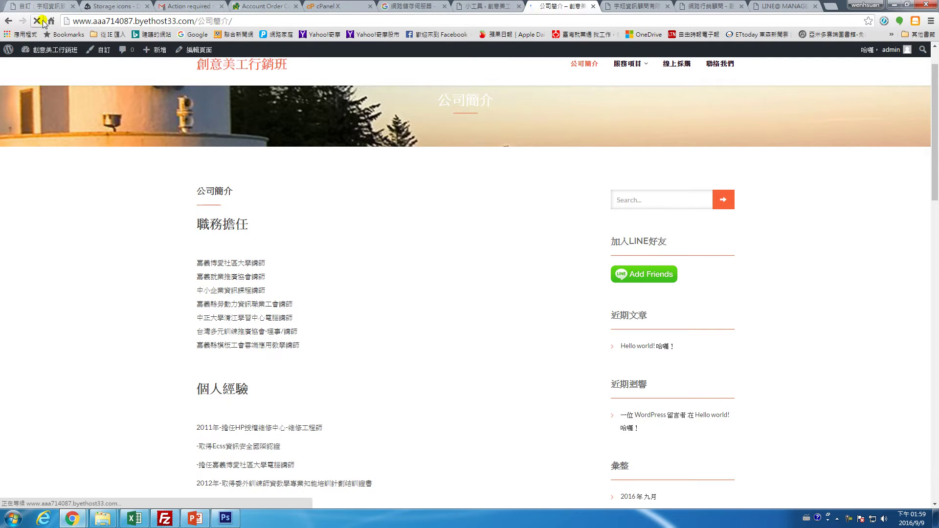
pyautogui.scroll(-4, 488, 303)
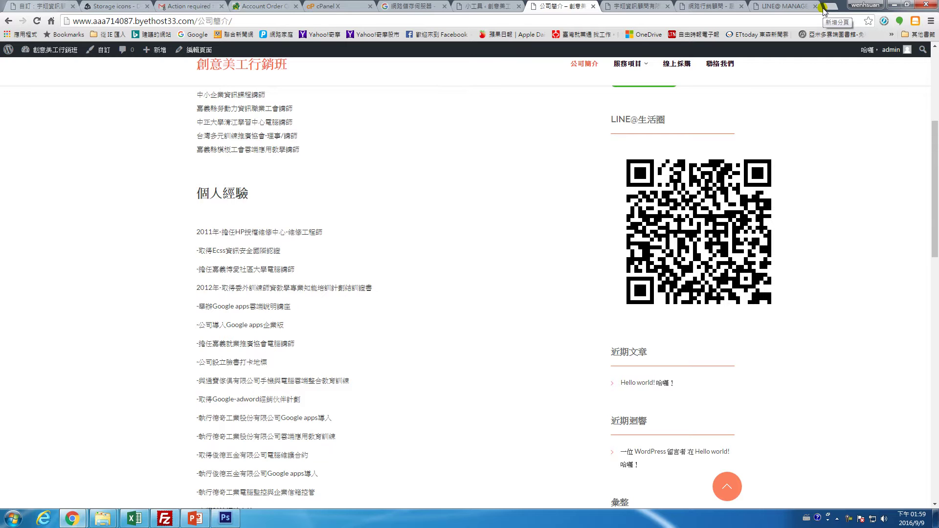
pyautogui.hotkey('alt', 'Tab')
pyautogui.hotkey('alt', 'Tab')
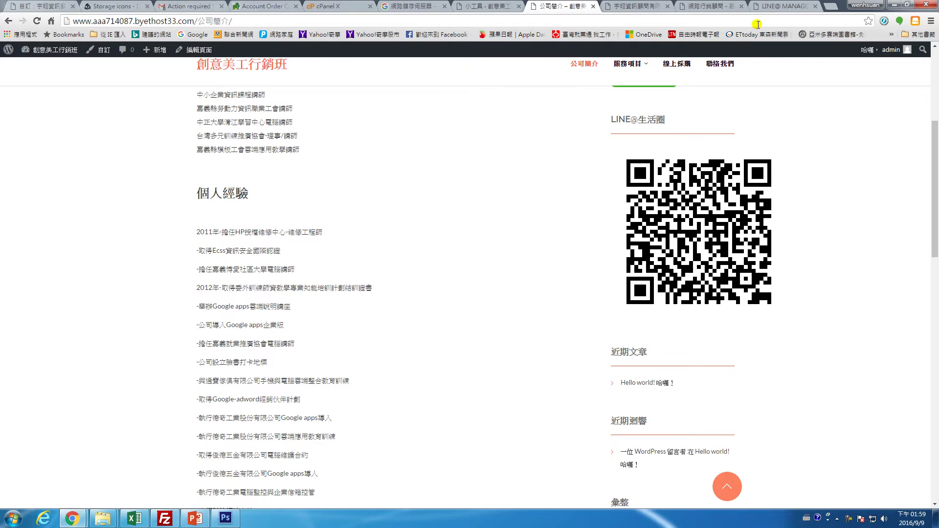
# Search the web for fb外掛 in a new tab and open the 「讚」按鈕 configurator in Facebook's 社交外掛程式 documentation.
pyautogui.click(829, 6)
pyautogui.write('fb外掛')
pyautogui.press('Return')
pyautogui.click(146, 133)
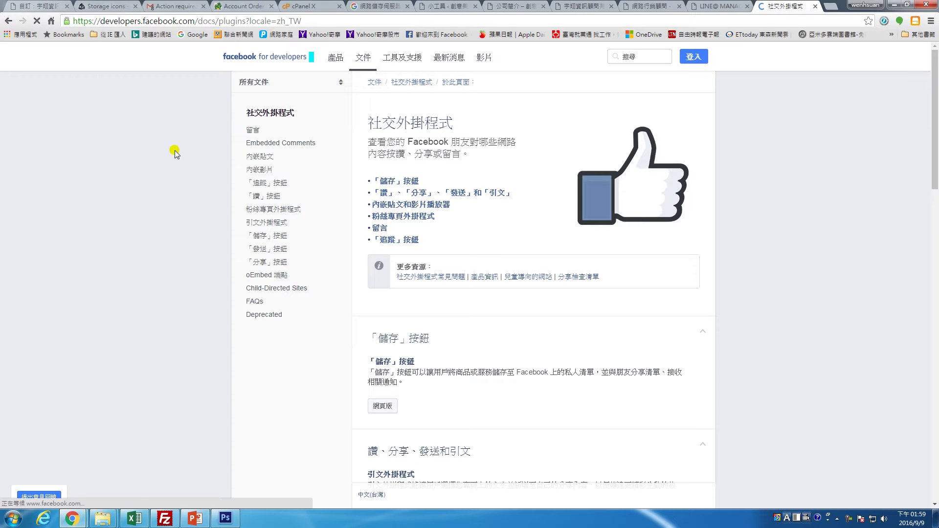
pyautogui.click(258, 197)
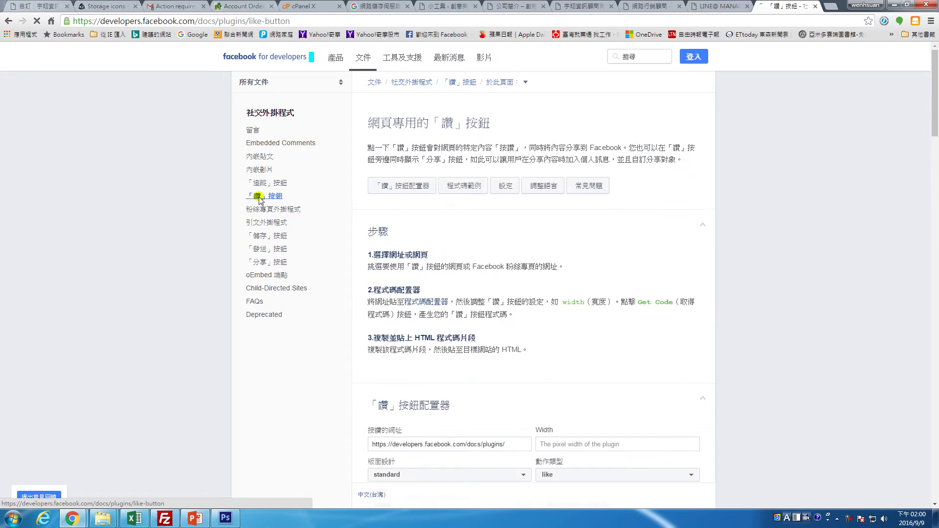
pyautogui.scroll(-3, 398, 222)
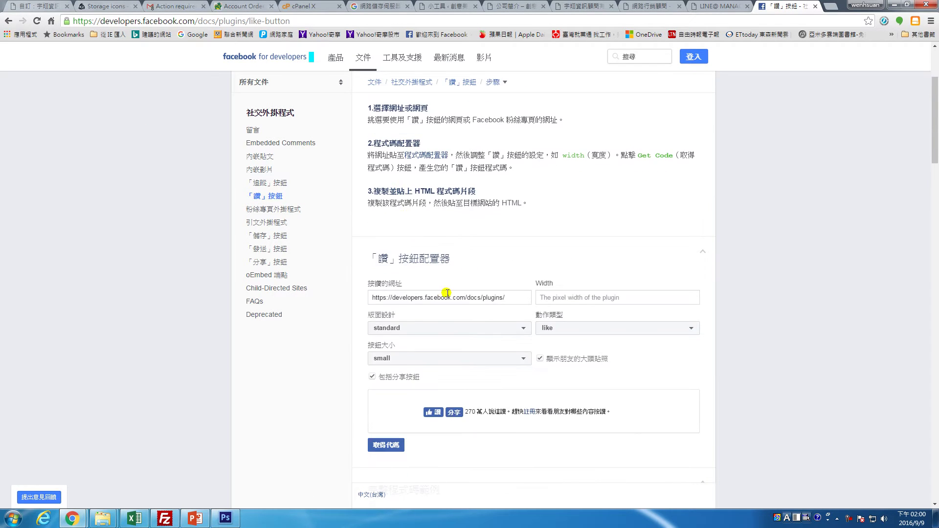
# Switch to the browser window logged in to Facebook, open the Ibuyhome愛敗家購物網 fan page and copy its web address.
pyautogui.hotkey('alt', 'Tab')
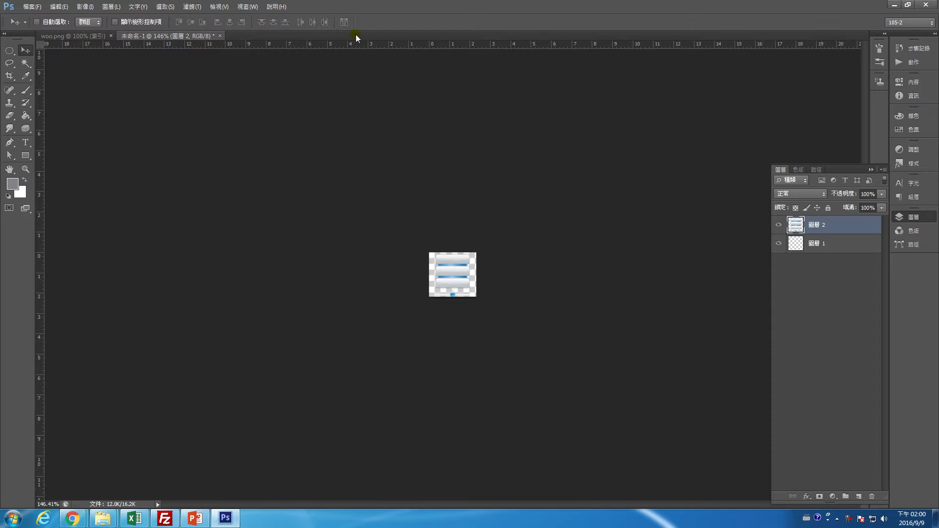
pyautogui.hotkey('alt', 'Tab')
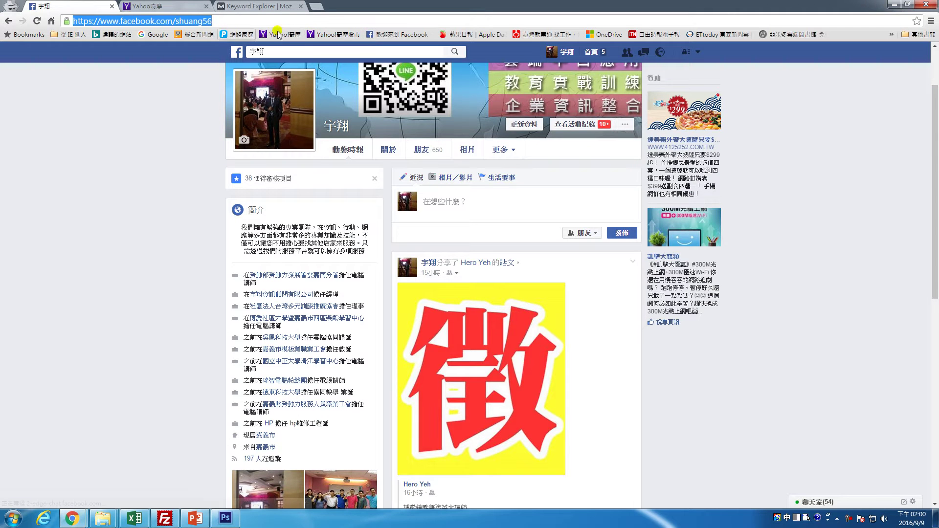
pyautogui.click(697, 52)
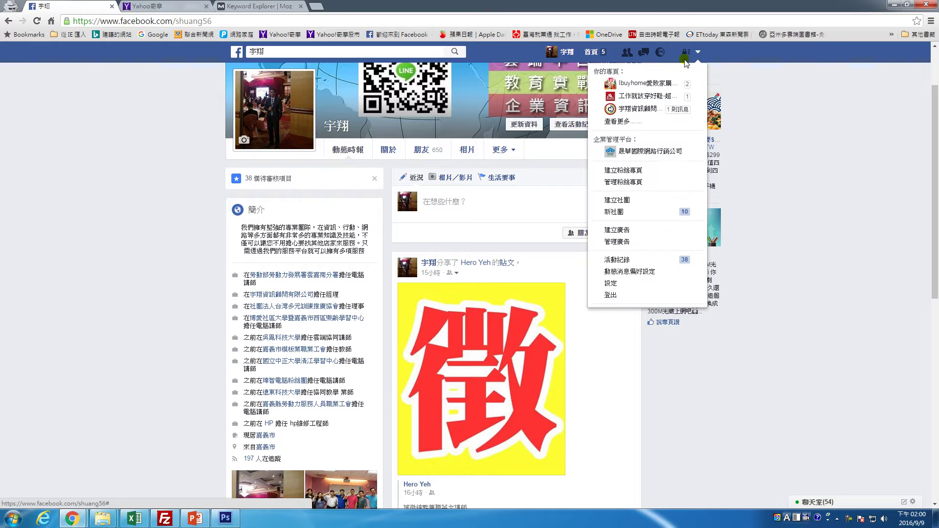
pyautogui.click(650, 83)
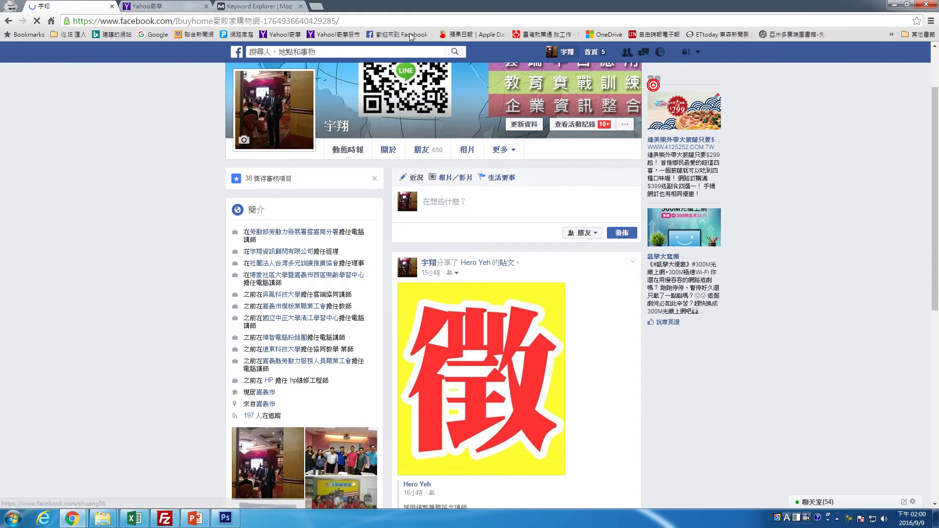
pyautogui.click(360, 22)
pyautogui.click(894, 5)
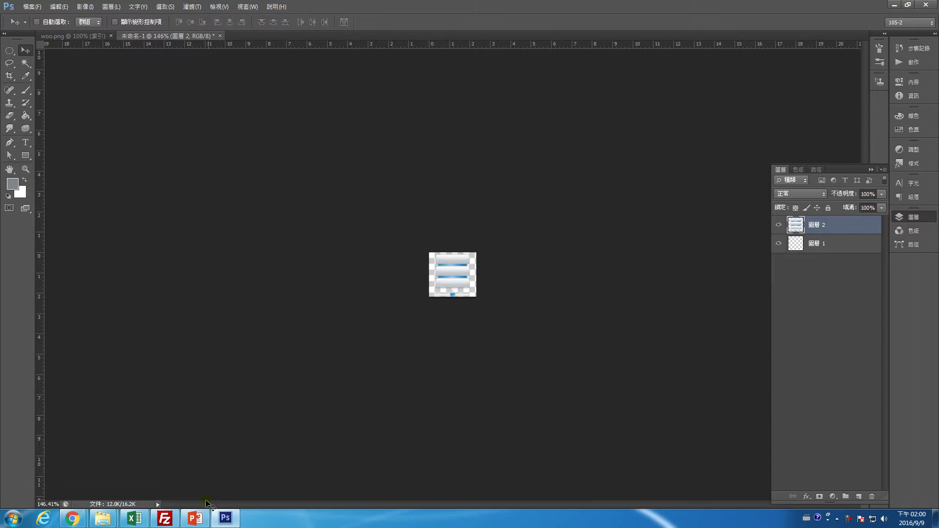
# Set the 「讚」按鈕 configurator's 按讚的網址 to the copied fan page address and generate the plugin code.
pyautogui.click(62, 492)
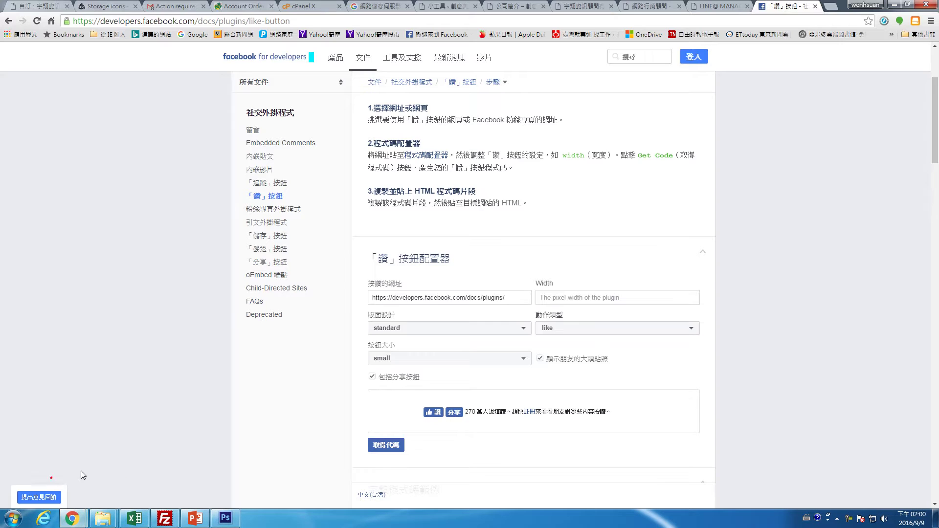
pyautogui.tripleClick(436, 301)
pyautogui.hotkey('ctrl', 'v')
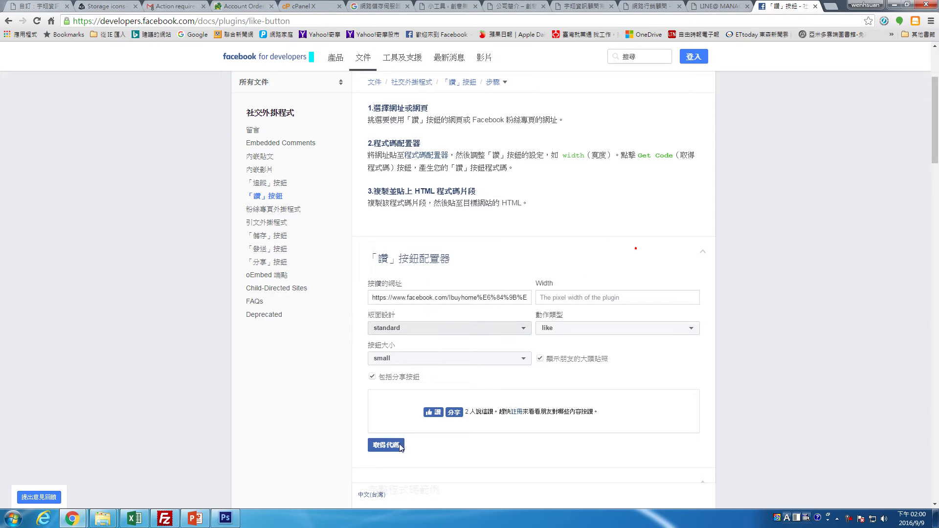
pyautogui.click(389, 446)
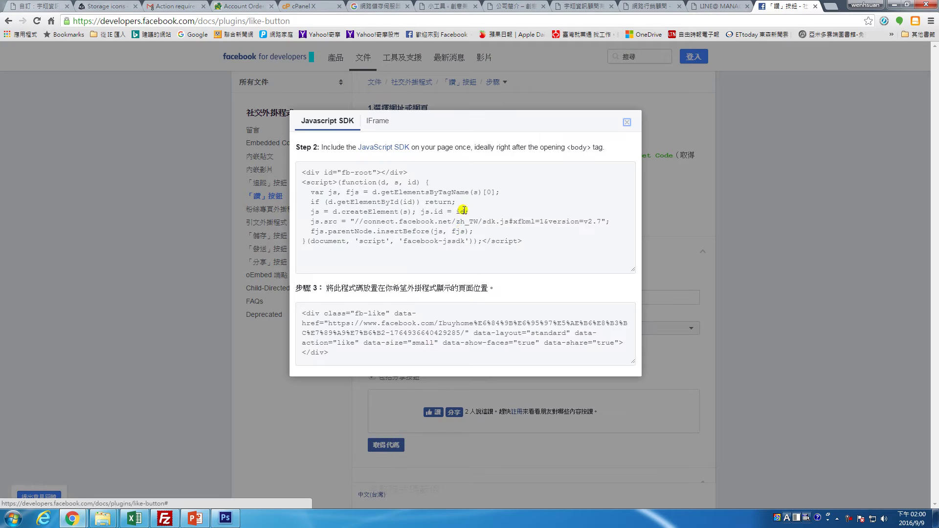
# Show the IFrame version of the like button code and copy the whole snippet.
pyautogui.click(376, 122)
pyautogui.moveTo(629, 208); pyautogui.dragTo(634, 371)
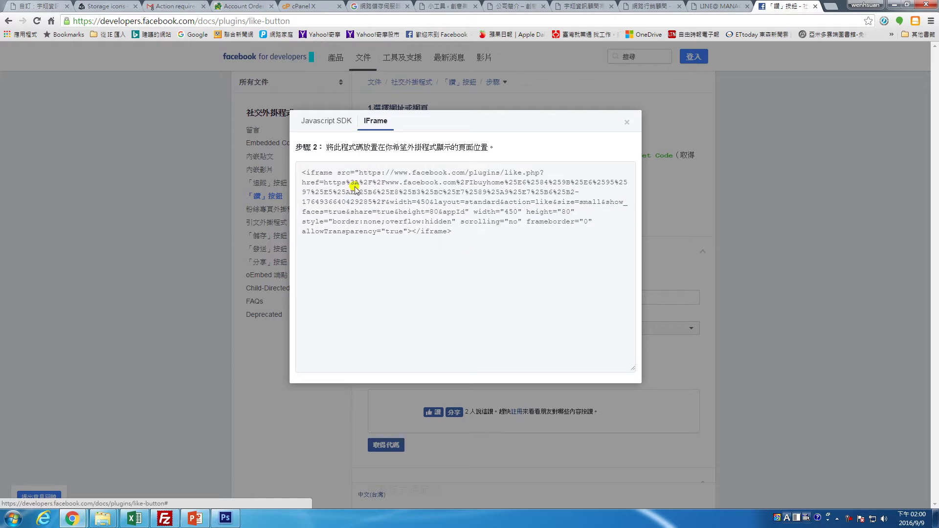
pyautogui.moveTo(462, 233); pyautogui.dragTo(286, 177)
pyautogui.hotkey('ctrl', 'c')
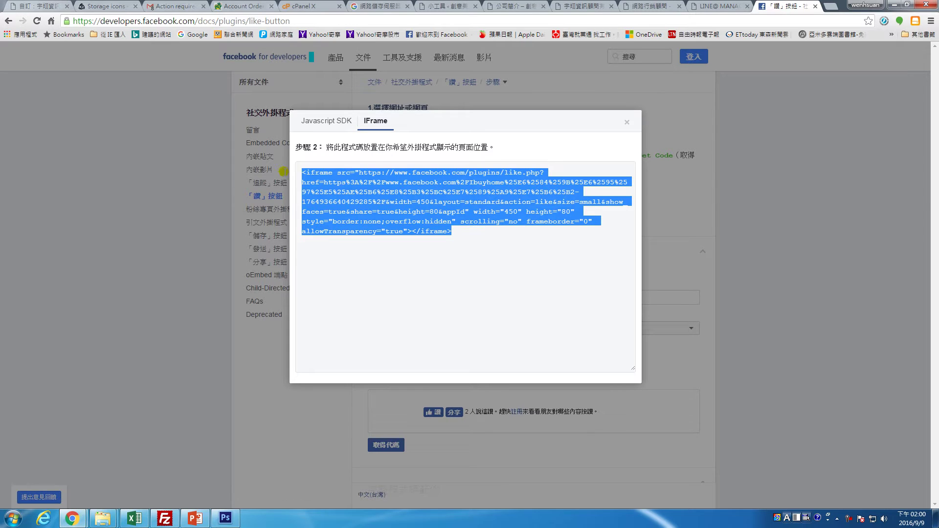
# Collapse the LINE@生活圈 widget in WordPress and add a new 文字 widget above 搜尋 in the Sidebar area.
pyautogui.click(493, 4)
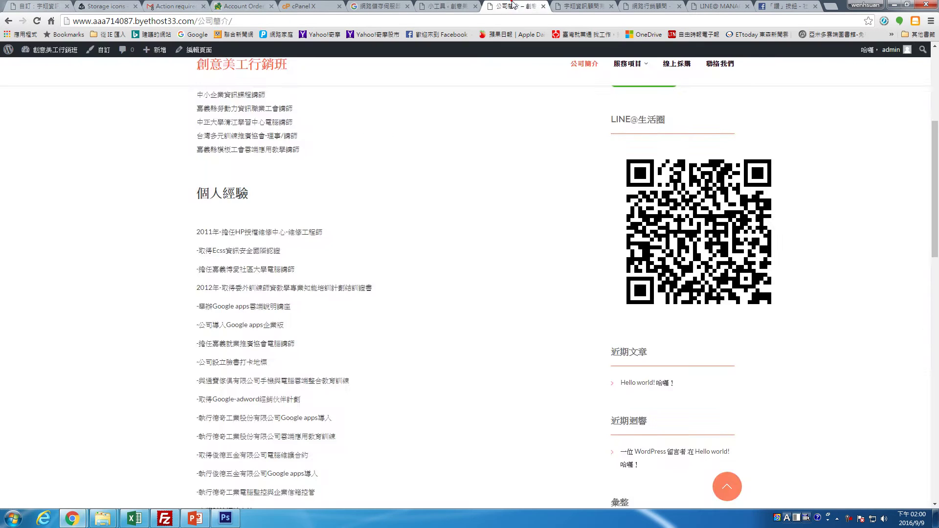
pyautogui.click(455, 5)
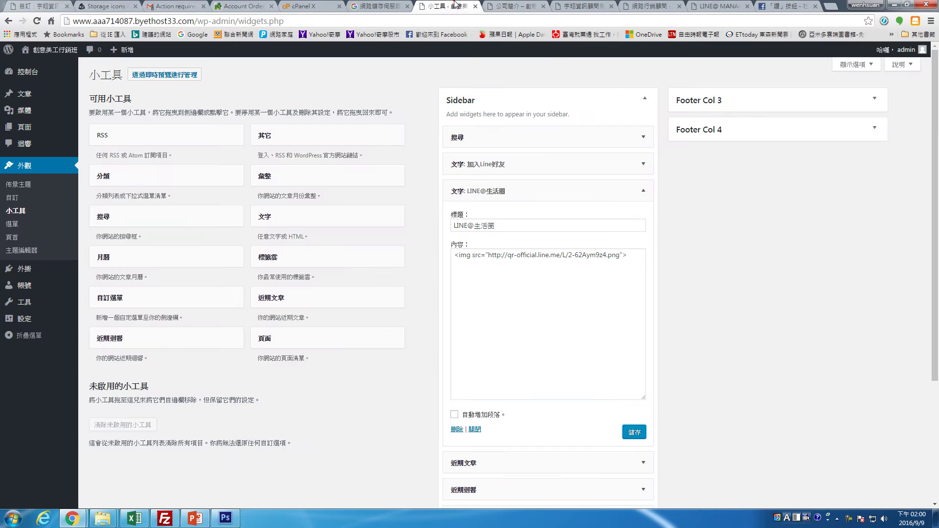
pyautogui.click(643, 190)
pyautogui.moveTo(309, 226); pyautogui.dragTo(502, 131)
# Fill the new text widget with the copied like button IFrame code, title it 幫我們按個讚 and save it.
pyautogui.click(499, 215)
pyautogui.hotkey('ctrl', 'v')
pyautogui.click(501, 172)
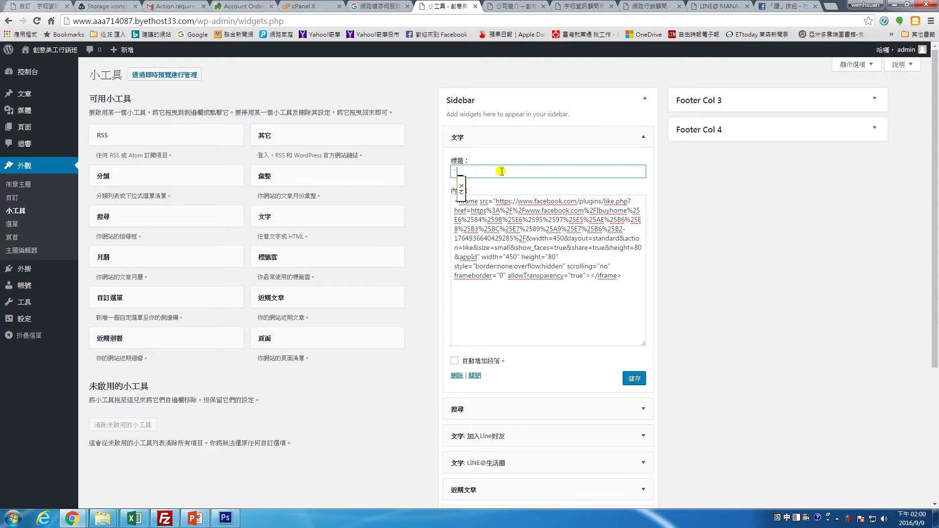
pyautogui.write('粉我們技個')
pyautogui.click(634, 380)
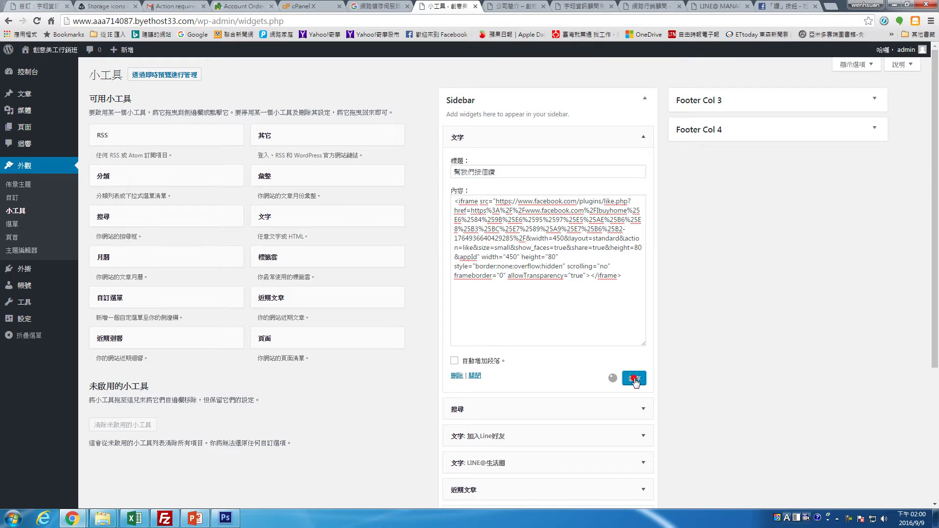
# Reload the live 公司簡介 page, examine the like button and other sidebar widgets, and check the site's home page.
pyautogui.click(508, 7)
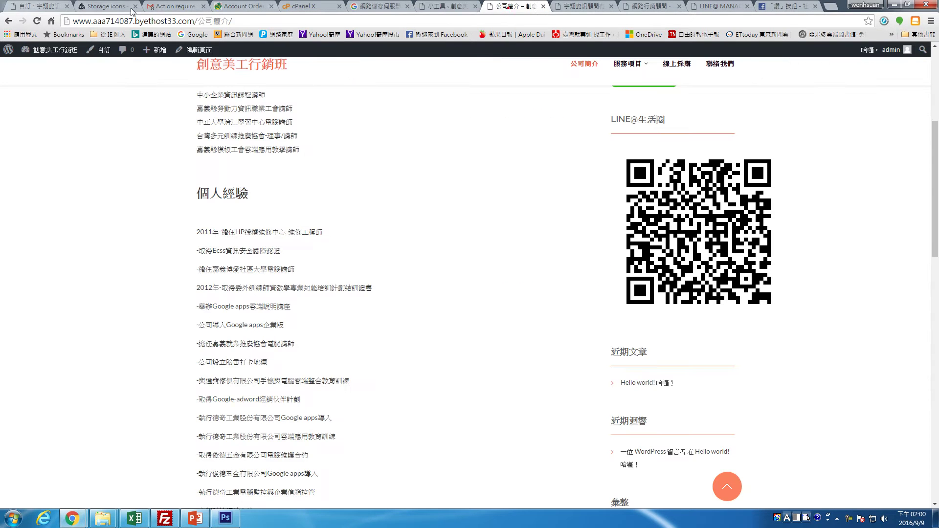
pyautogui.click(38, 21)
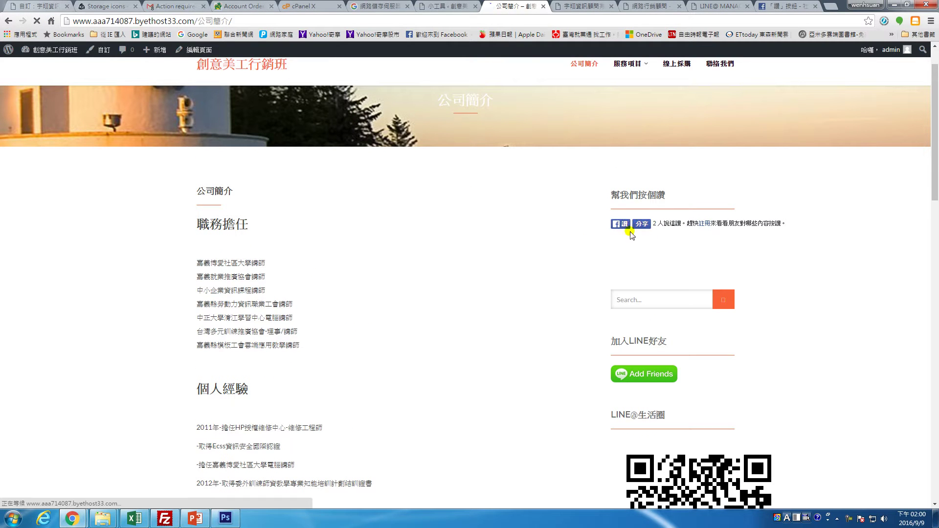
pyautogui.scroll(-14, 561, 210)
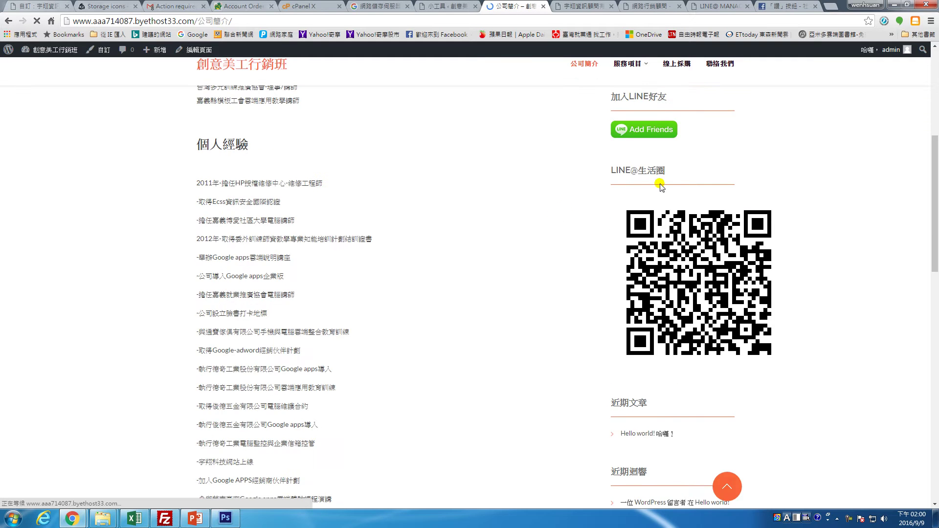
pyautogui.scroll(9, 684, 235)
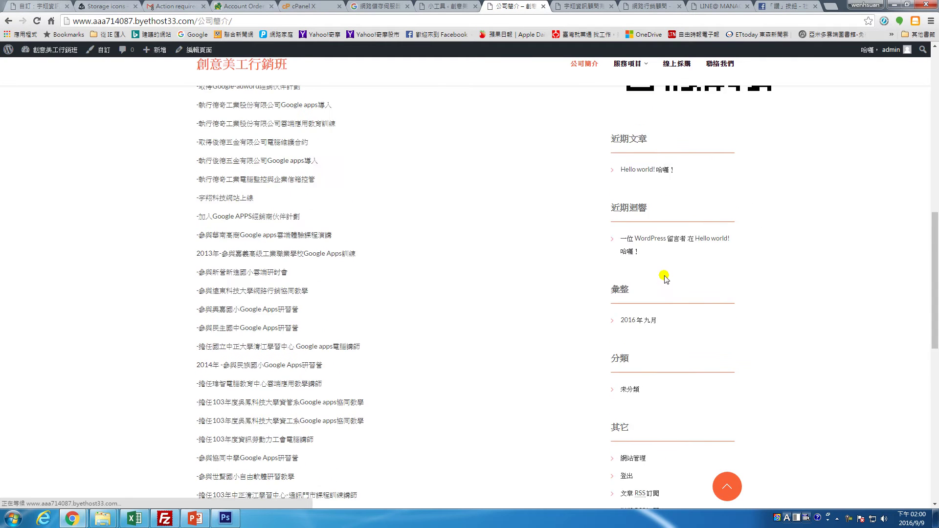
pyautogui.scroll(4, 666, 272)
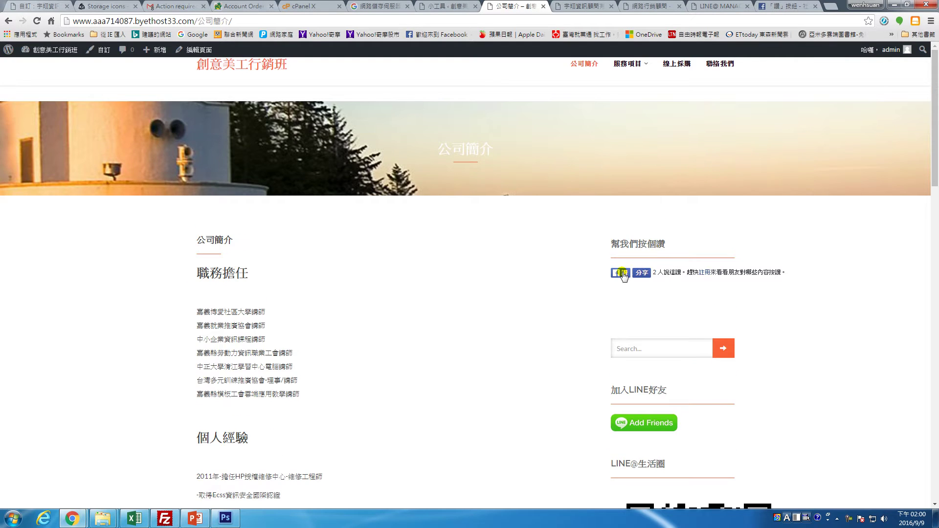
pyautogui.scroll(-5, 657, 276)
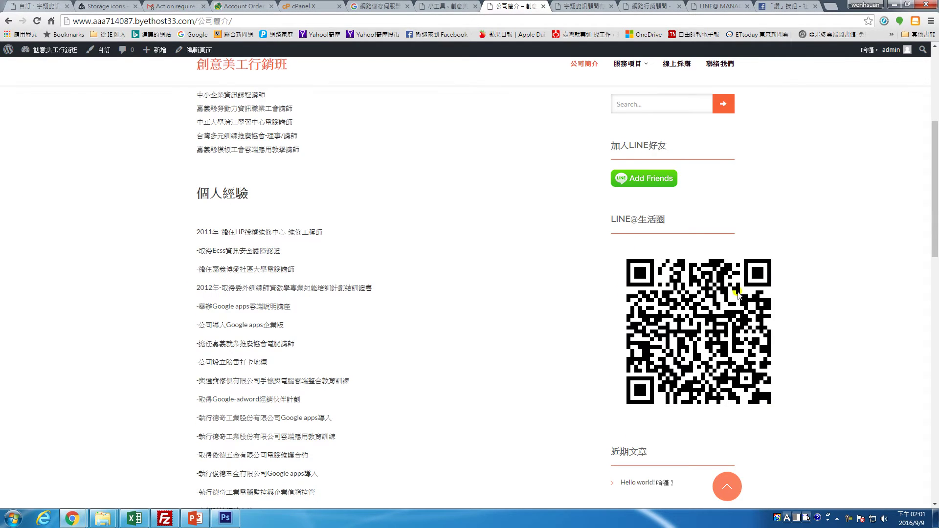
pyautogui.scroll(-5, 681, 299)
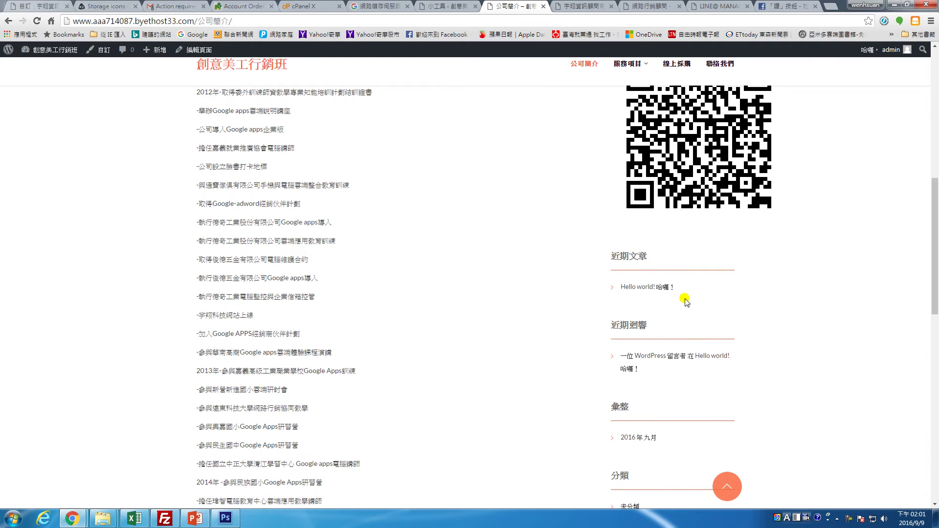
pyautogui.scroll(-6, 685, 301)
pyautogui.scroll(-3, 684, 300)
pyautogui.scroll(18, 684, 296)
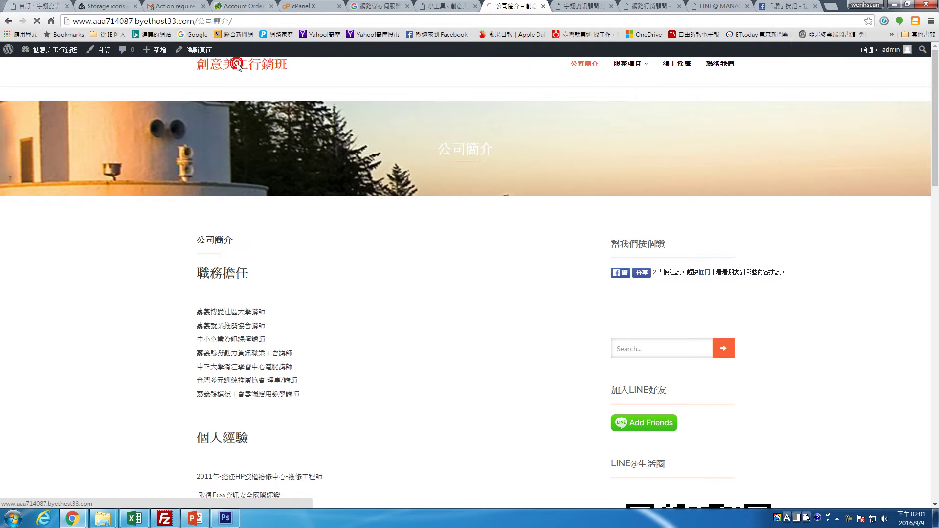
pyautogui.scroll(-5, 636, 279)
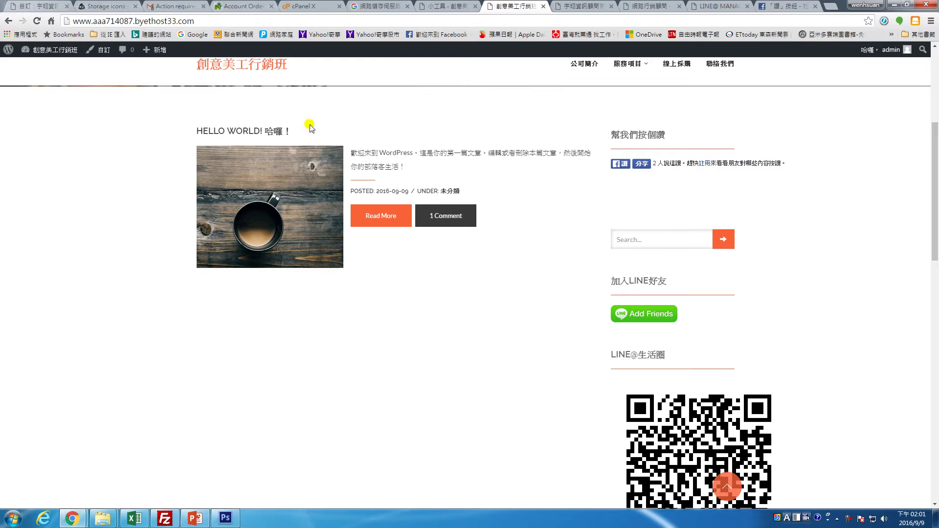
# Replace the Hello world! post's title with 網路行銷顧問, copied from the reference company page, and clear its body text.
pyautogui.click(443, 6)
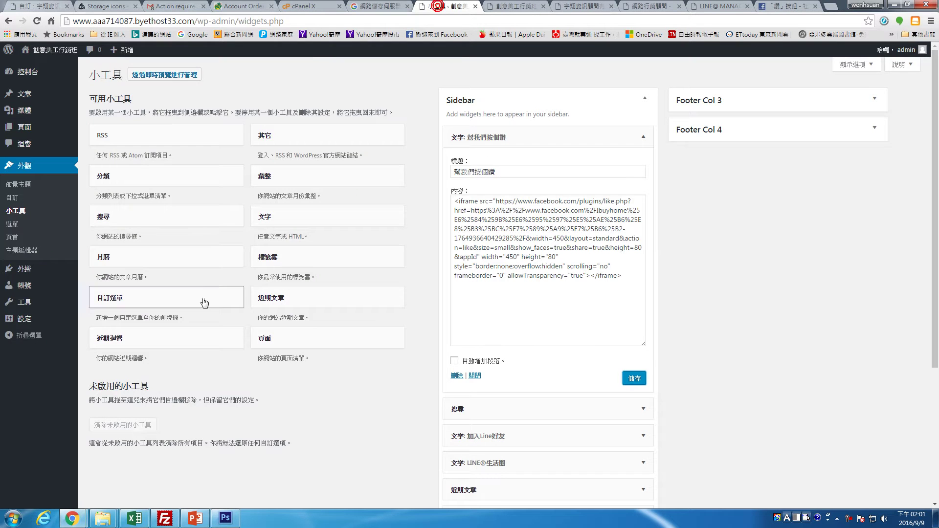
pyautogui.click(26, 93)
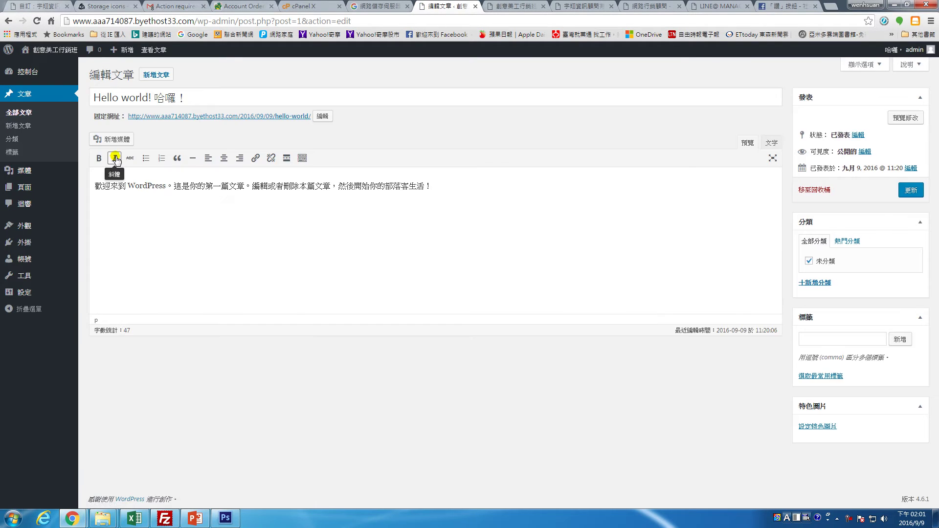
pyautogui.moveTo(204, 97); pyautogui.dragTo(94, 98)
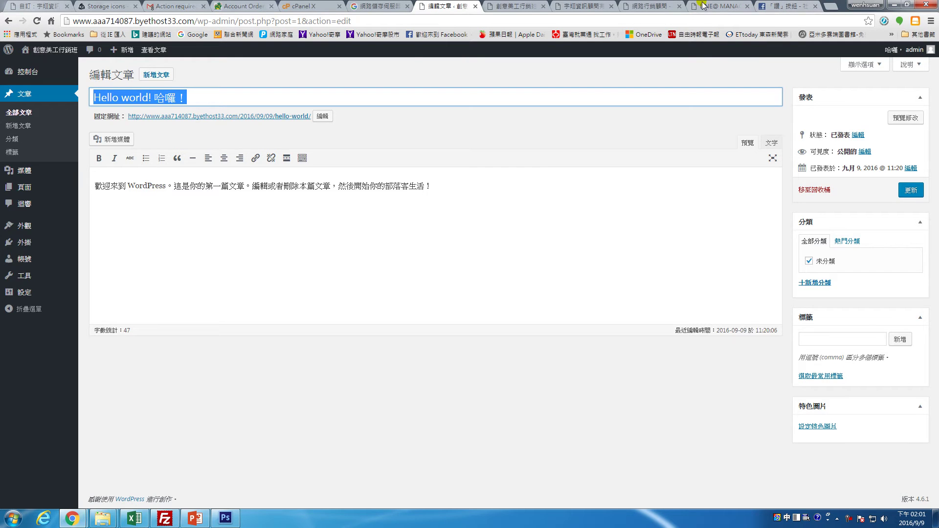
pyautogui.click(658, 6)
pyautogui.scroll(7, 268, 238)
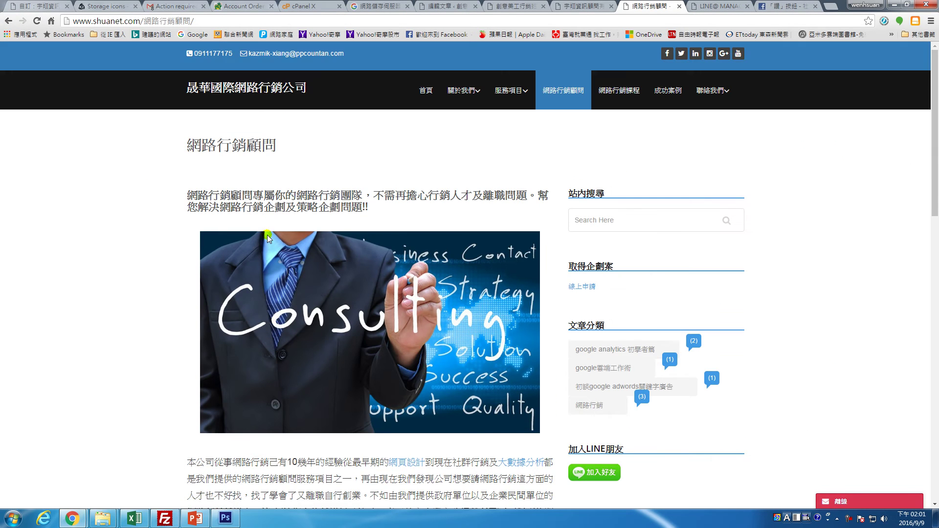
pyautogui.moveTo(294, 151); pyautogui.dragTo(192, 144)
pyautogui.hotkey('ctrl', 'c')
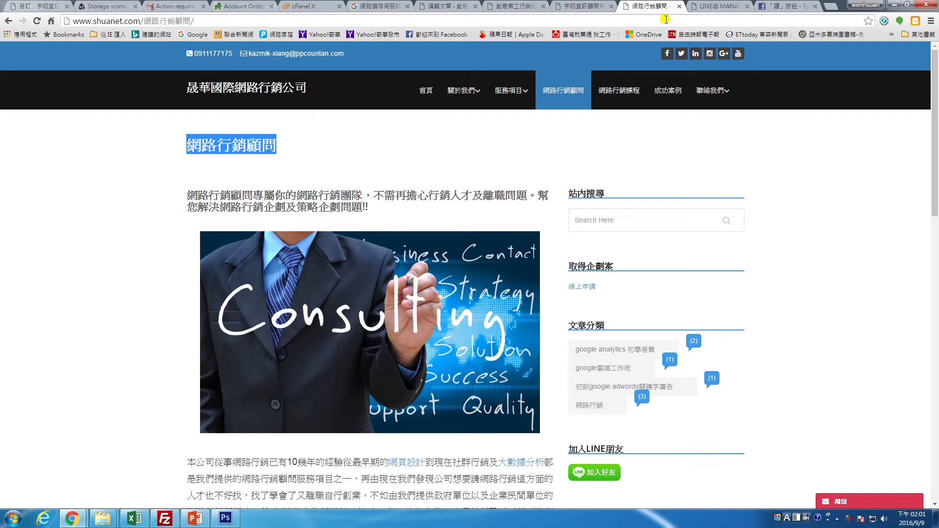
pyautogui.click(516, 6)
pyautogui.click(446, 6)
pyautogui.hotkey('ctrl', 'v')
pyautogui.moveTo(292, 257); pyautogui.dragTo(92, 197)
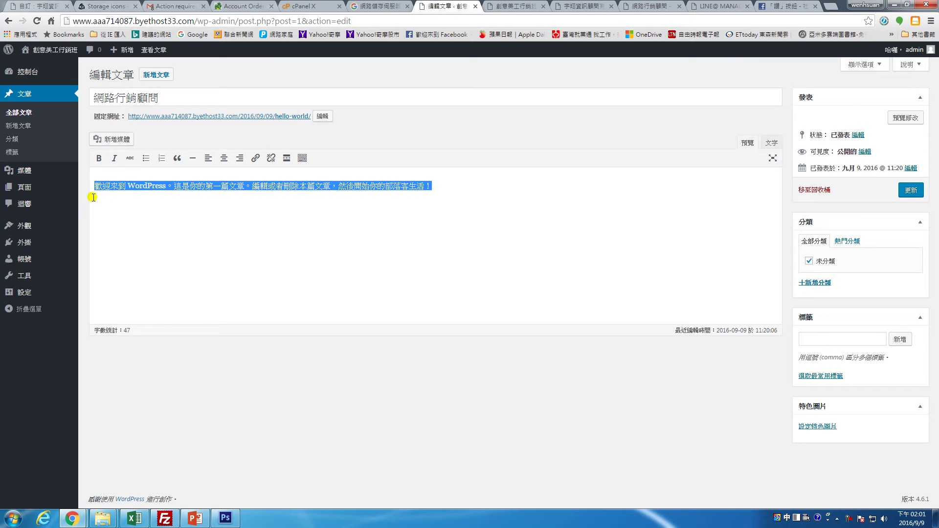
pyautogui.press('Delete')
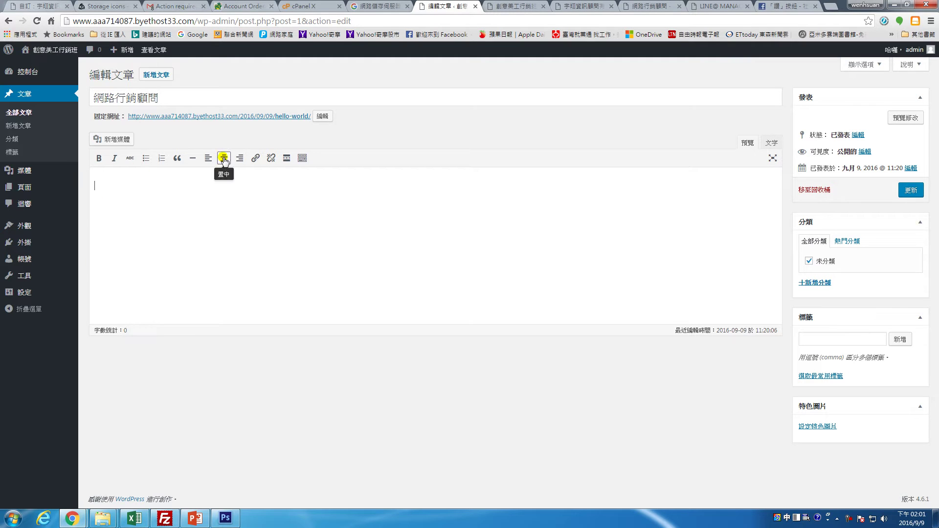
# Start a new post, leaving the edited Hello world! post without saving its changes.
pyautogui.click(18, 126)
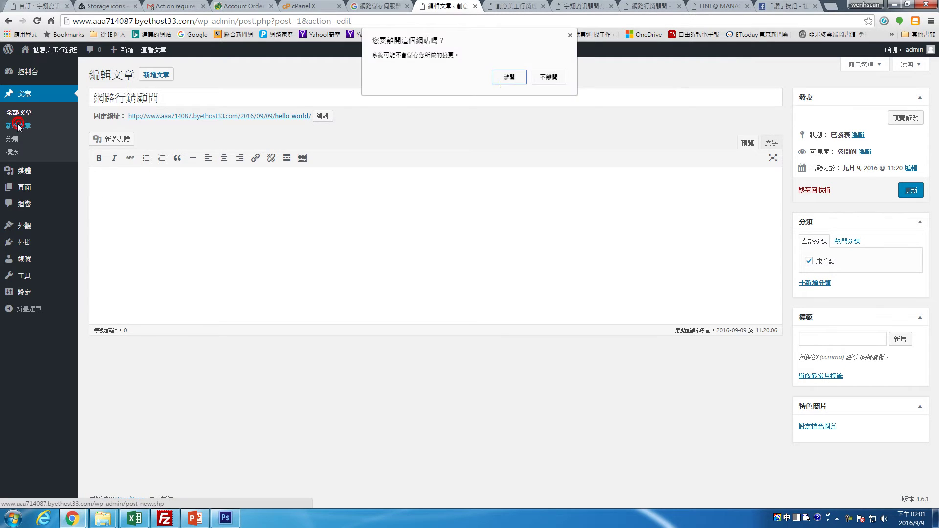
pyautogui.click(508, 79)
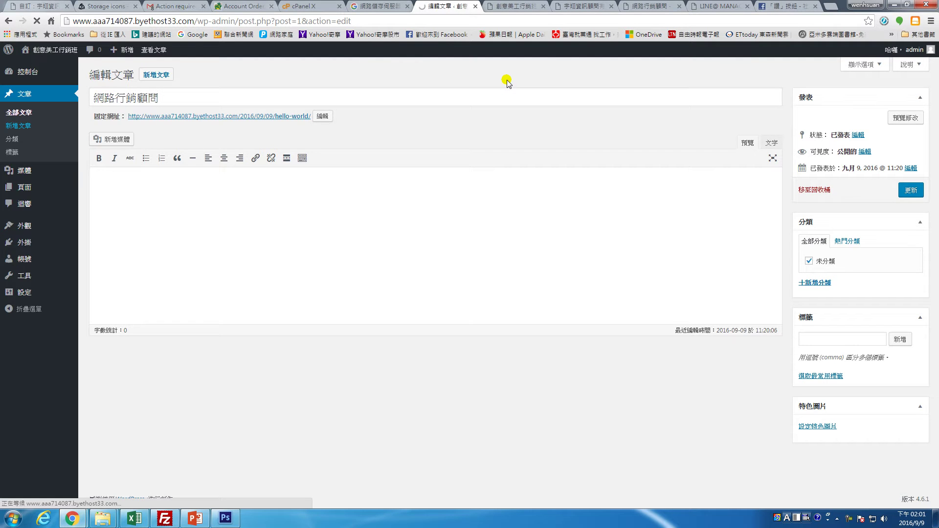
# Title the new post 網路行銷顧問 and place the cursor in its empty body.
pyautogui.click(252, 93)
pyautogui.hotkey('ctrl', 'v')
pyautogui.click(277, 201)
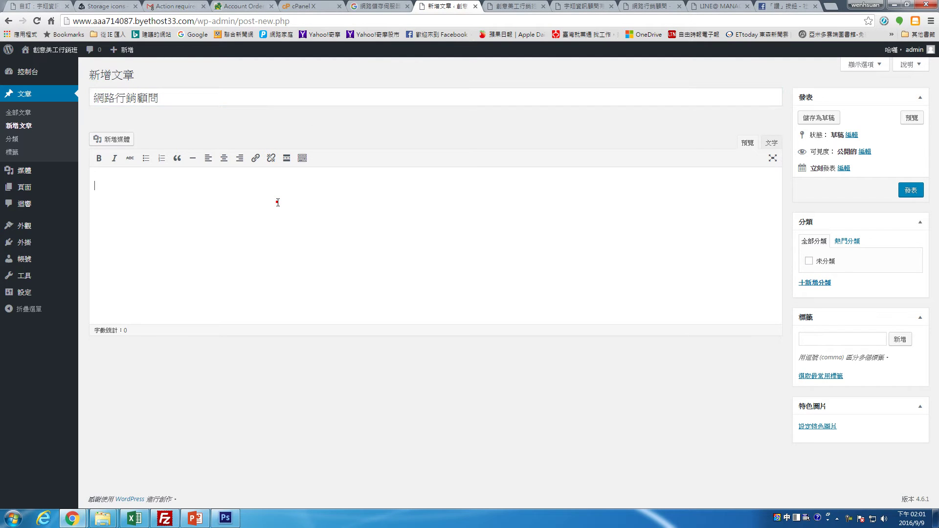
# Copy the 網路行銷顧問 article with its image from the reference company page and paste it into the new post's body.
pyautogui.click(589, 5)
pyautogui.click(669, 9)
pyautogui.click(178, 178)
pyautogui.moveTo(188, 188); pyautogui.dragTo(405, 327)
pyautogui.hotkey('ctrl', 'c')
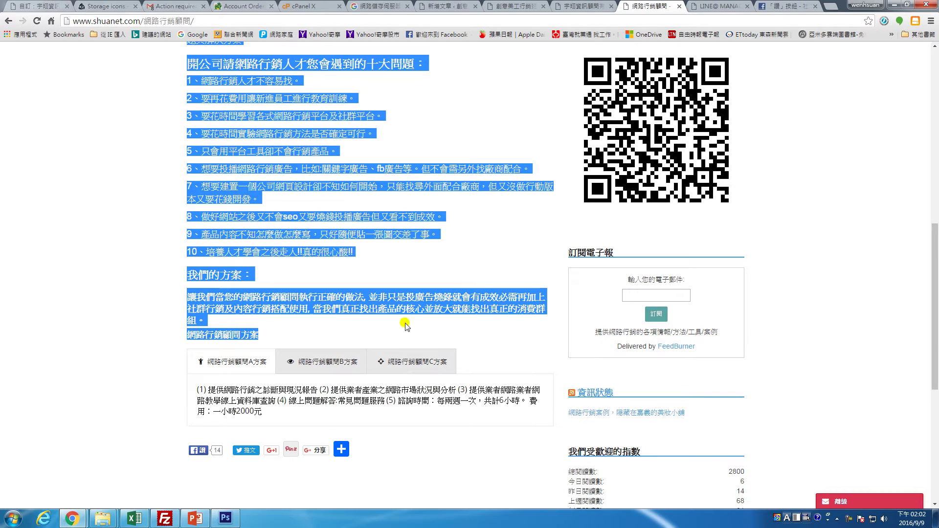
pyautogui.click(489, 7)
pyautogui.click(444, 8)
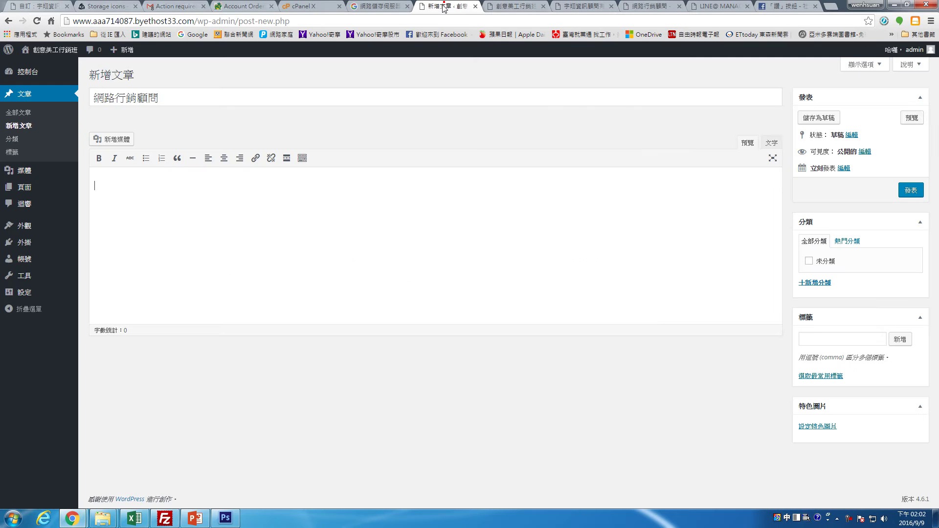
pyautogui.click(263, 196)
pyautogui.hotkey('ctrl', 'v')
pyautogui.scroll(9, 395, 207)
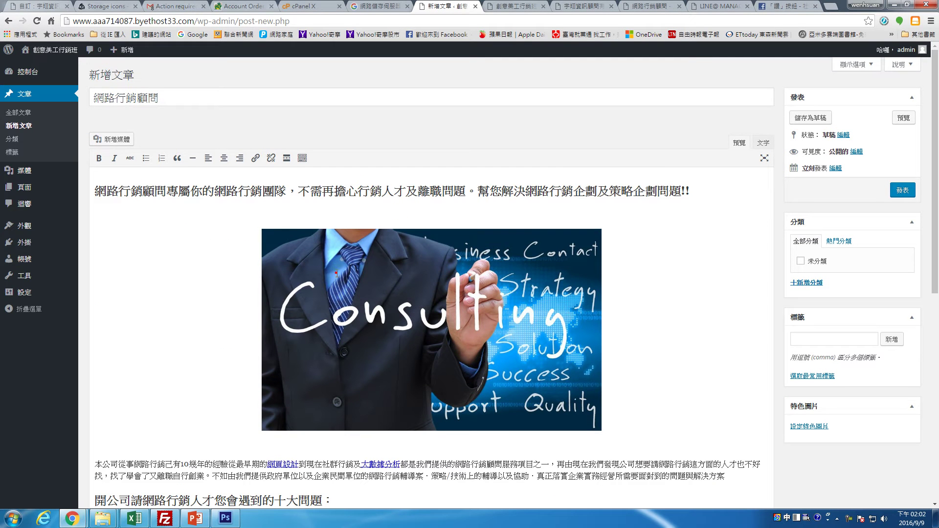
# Align the Consulting image left and move the paragraph beside it down so the text starts below the image.
pyautogui.click(336, 273)
pyautogui.click(208, 158)
pyautogui.click(561, 217)
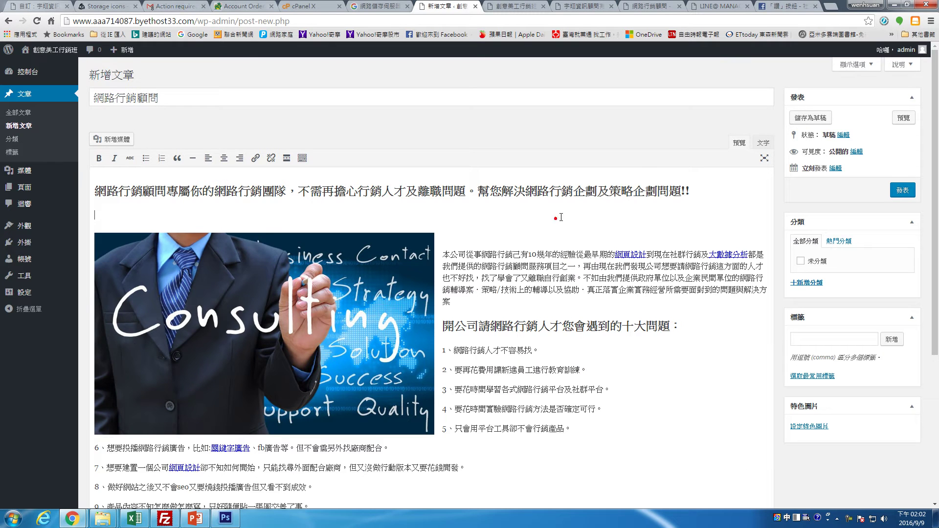
pyautogui.scroll(-3, 503, 240)
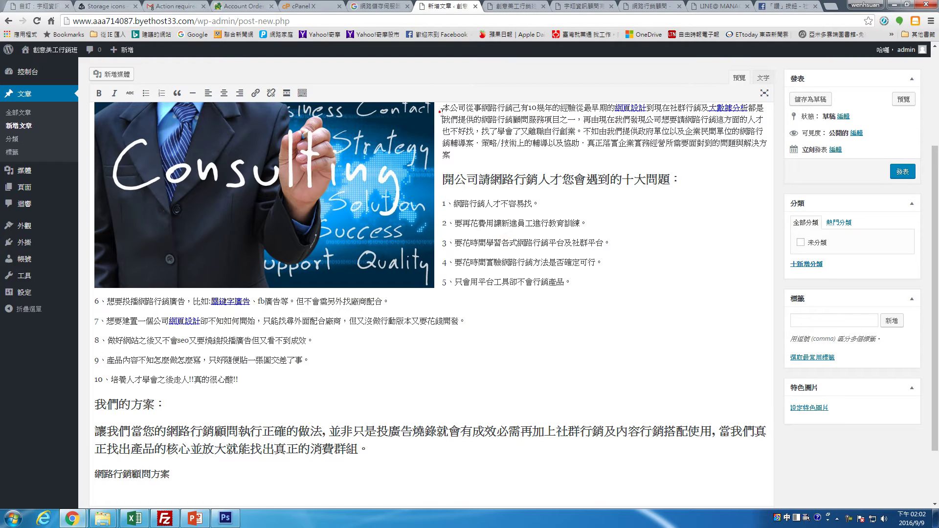
pyautogui.scroll(-3, 477, 203)
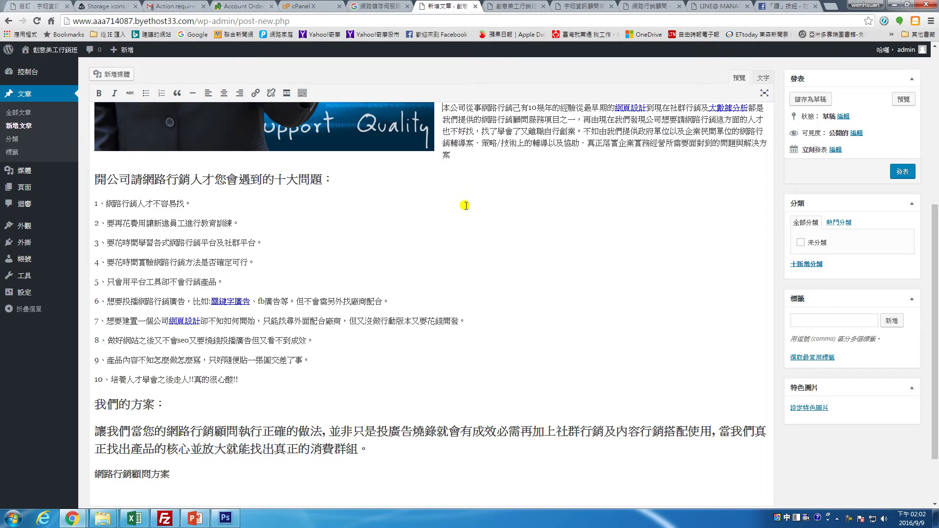
pyautogui.press('Return')
pyautogui.scroll(-1, 477, 202)
pyautogui.scroll(3, 477, 202)
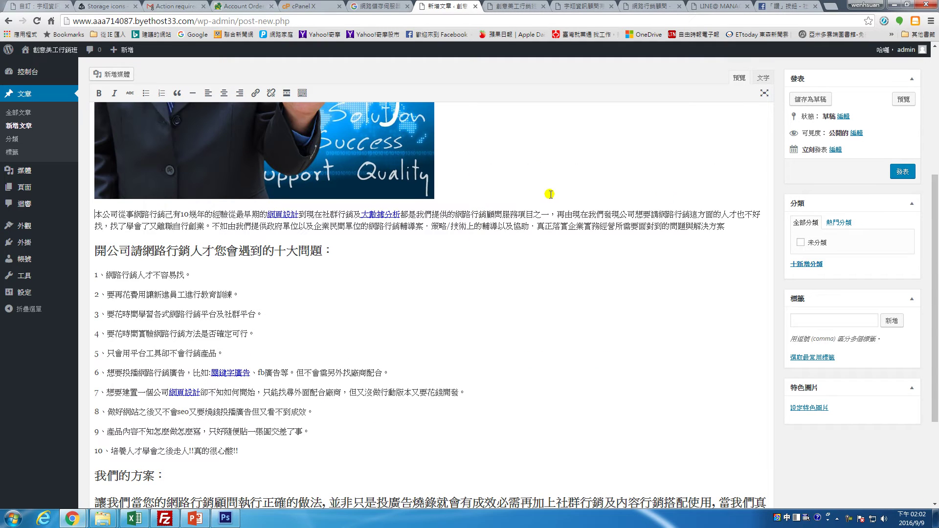
# Add the tags 網路行銷, 網路行銷顧問 and 網路行銷如何做 to the post.
pyautogui.click(828, 321)
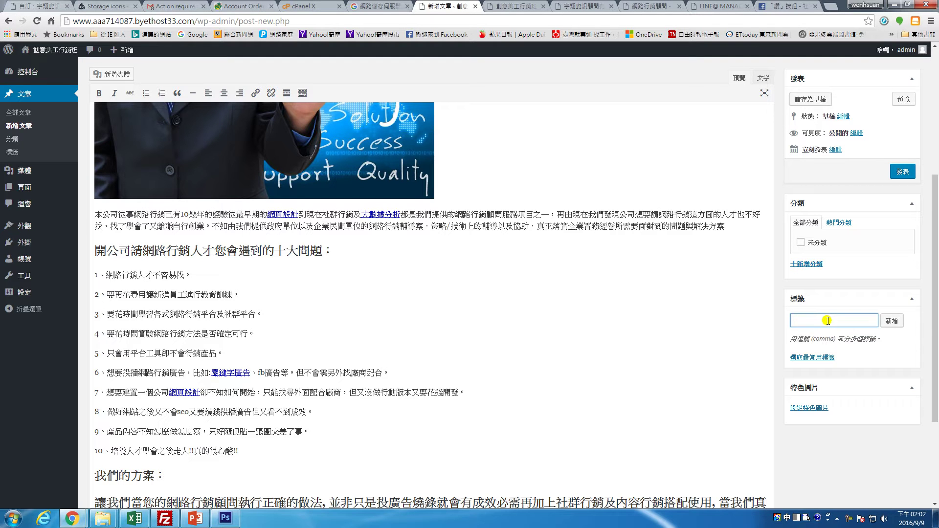
pyautogui.write('網路行銷')
pyautogui.click(891, 321)
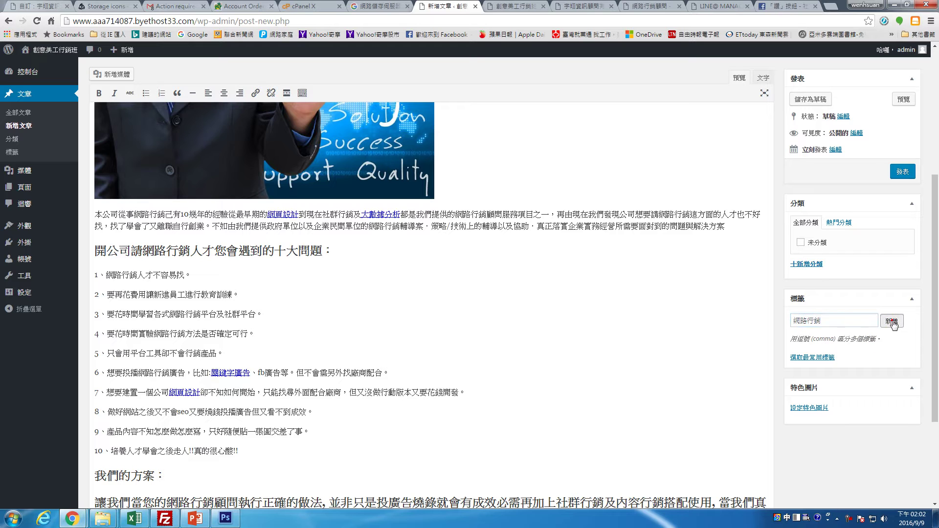
pyautogui.write('網路')
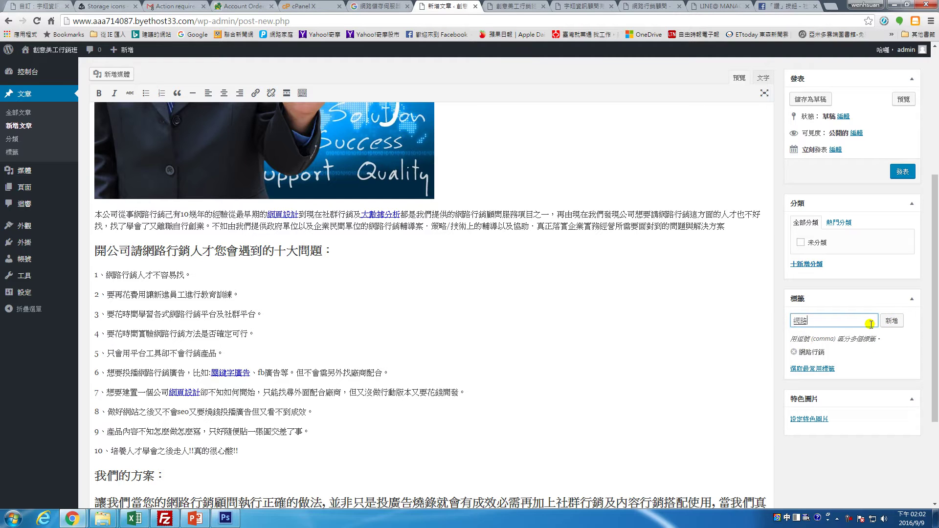
pyautogui.write('行銷顧問')
pyautogui.click(891, 321)
pyautogui.write('網路行銷策若')
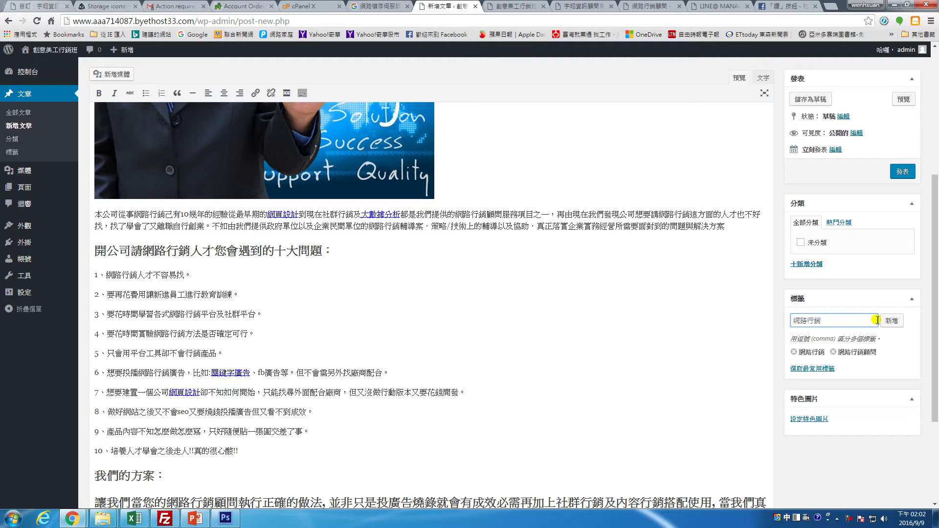
pyautogui.write('ㄉ')
pyautogui.write('何做')
pyautogui.click(891, 327)
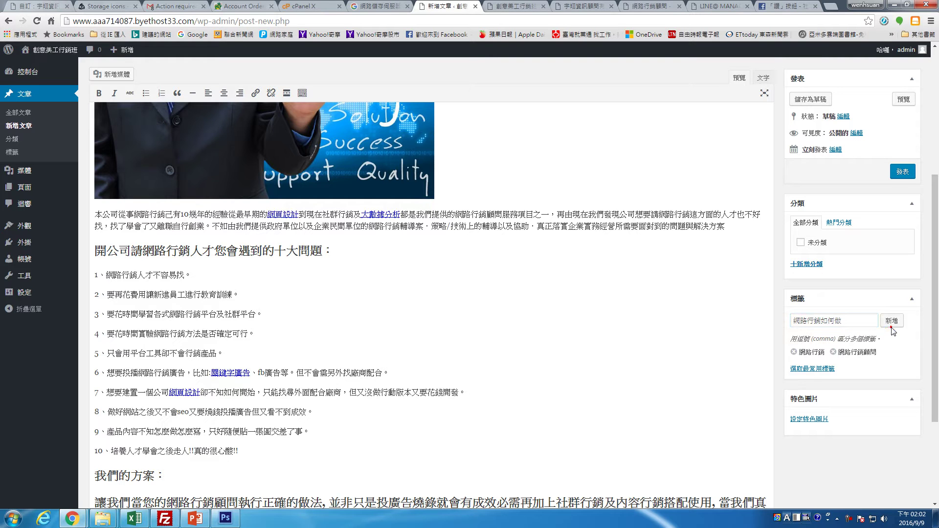
# Examine how the tag keywords occur in the post's opening sentence and inspect the 關鍵字廣告 link in item 6.
pyautogui.scroll(4, 539, 317)
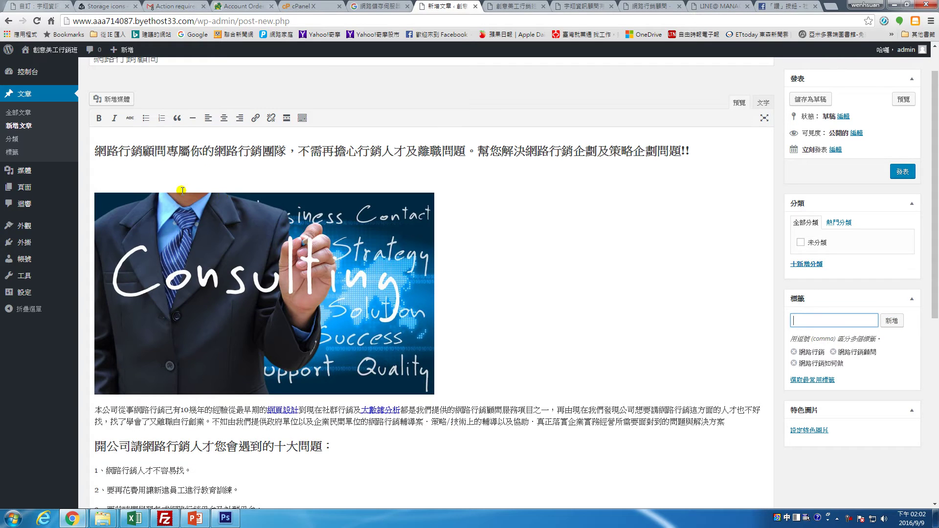
pyautogui.scroll(1, 203, 142)
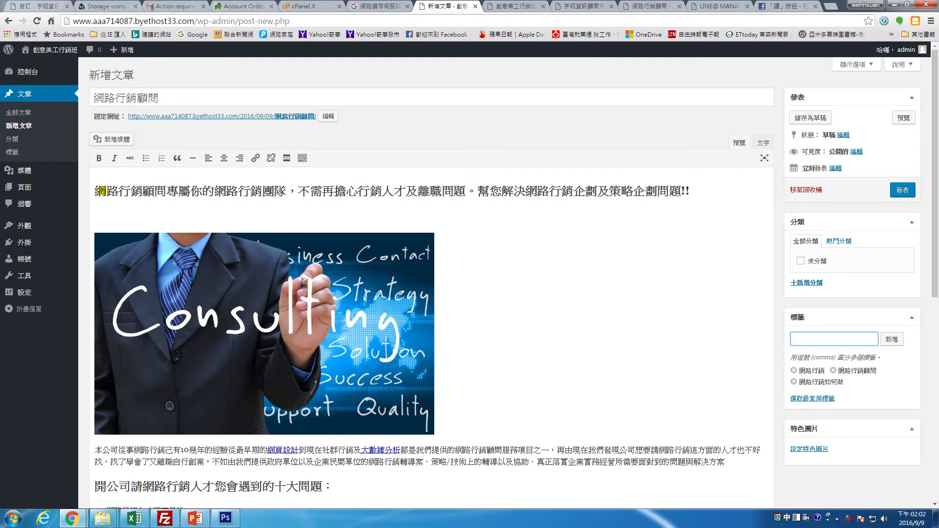
pyautogui.moveTo(103, 191); pyautogui.dragTo(190, 191)
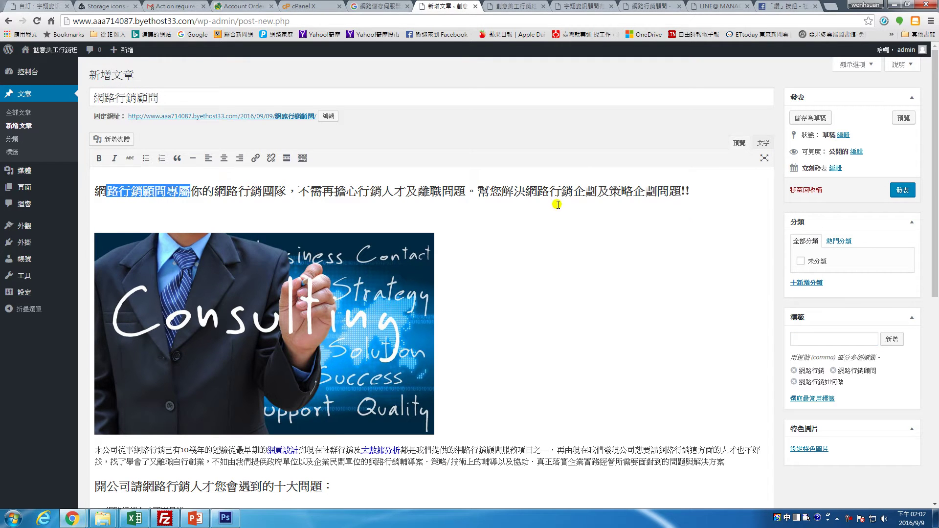
pyautogui.scroll(-5, 558, 204)
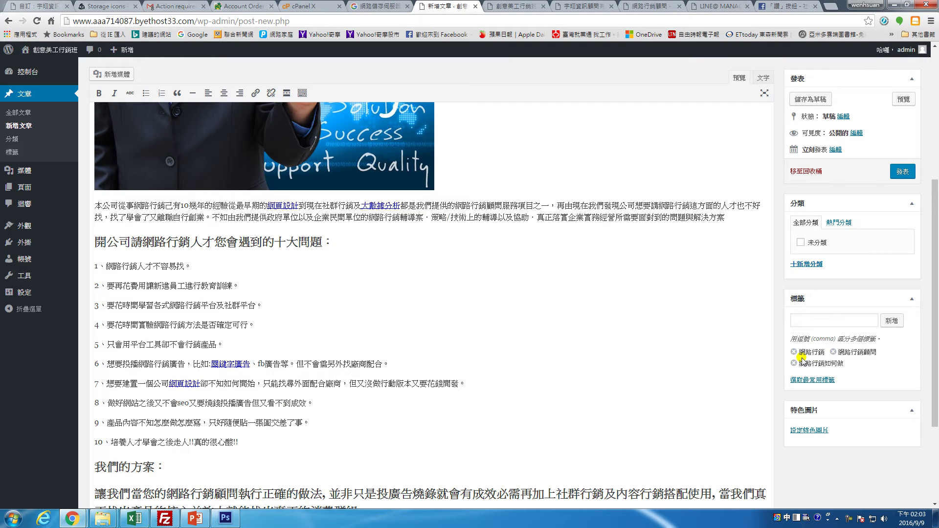
pyautogui.click(209, 364)
pyautogui.click(290, 339)
pyautogui.doubleClick(213, 364)
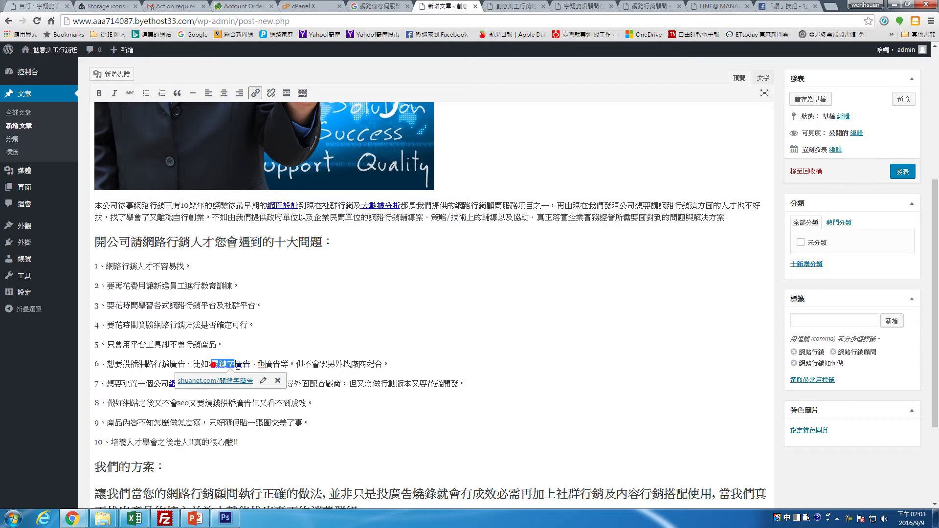
# Examine the article's inline links and the 服務項目 menu entries on the reference company page.
pyautogui.click(633, 7)
pyautogui.scroll(4, 328, 244)
pyautogui.click(396, 234)
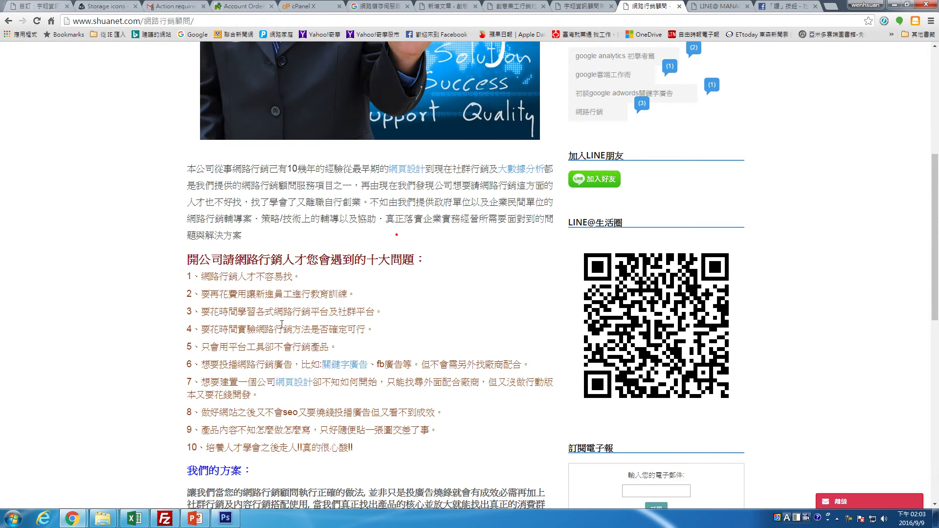
pyautogui.scroll(6, 326, 370)
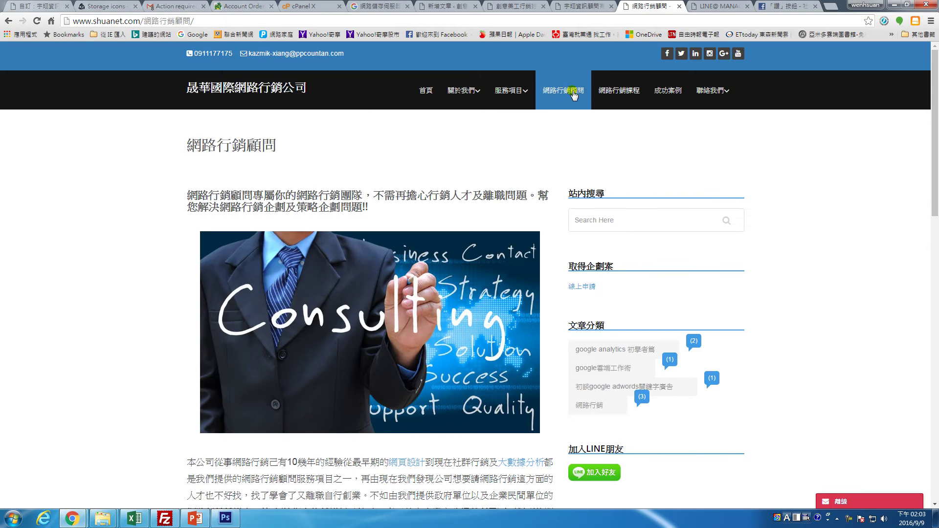
pyautogui.moveTo(517, 98)
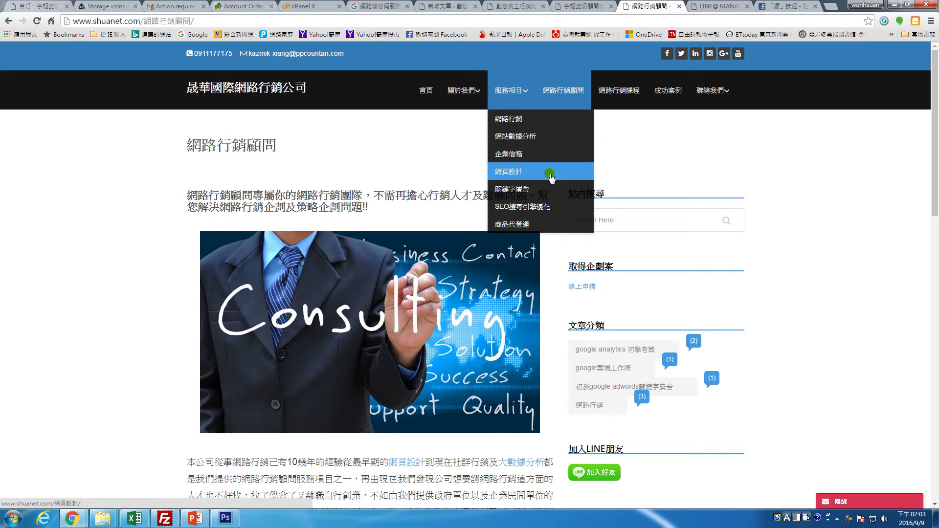
pyautogui.scroll(-9, 298, 196)
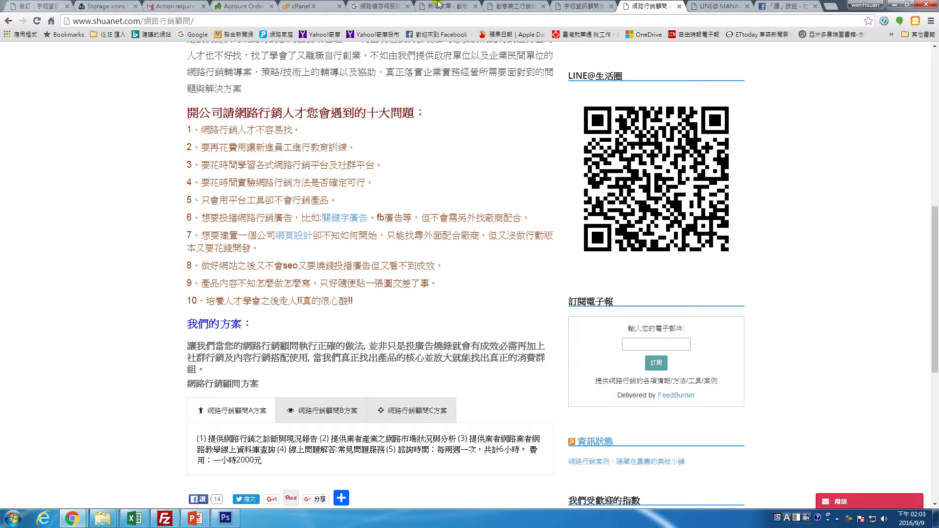
# Switch to the PowerPoint presentation and display its last slide, 增加網站權重.
pyautogui.click(195, 518)
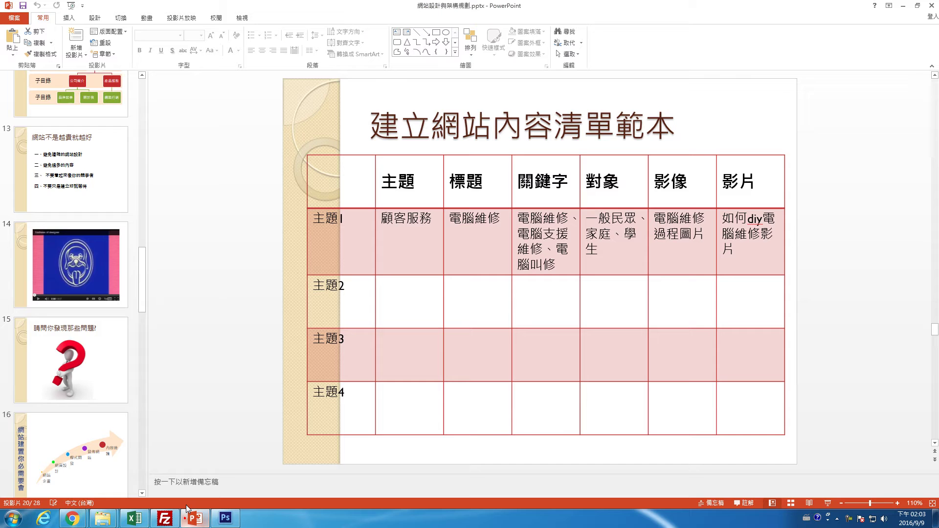
pyautogui.scroll(-10, 105, 342)
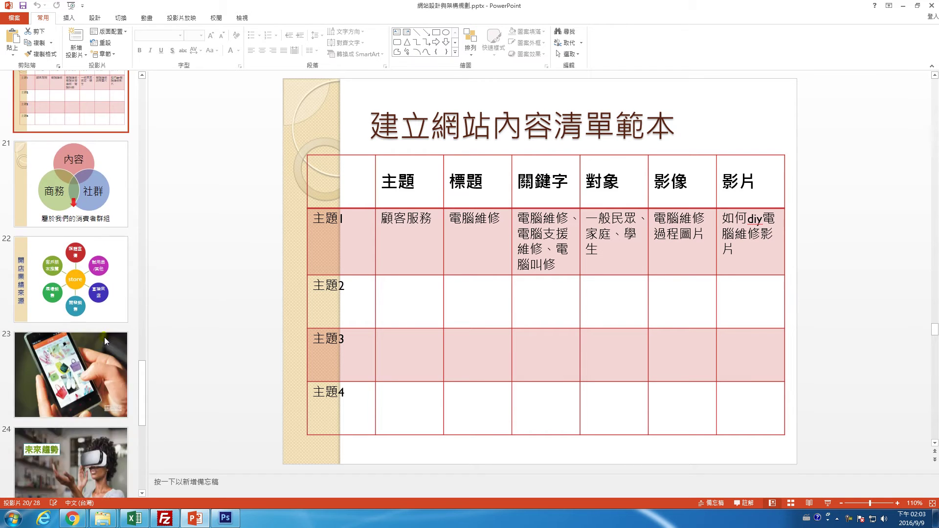
pyautogui.scroll(-3, 105, 341)
pyautogui.click(78, 430)
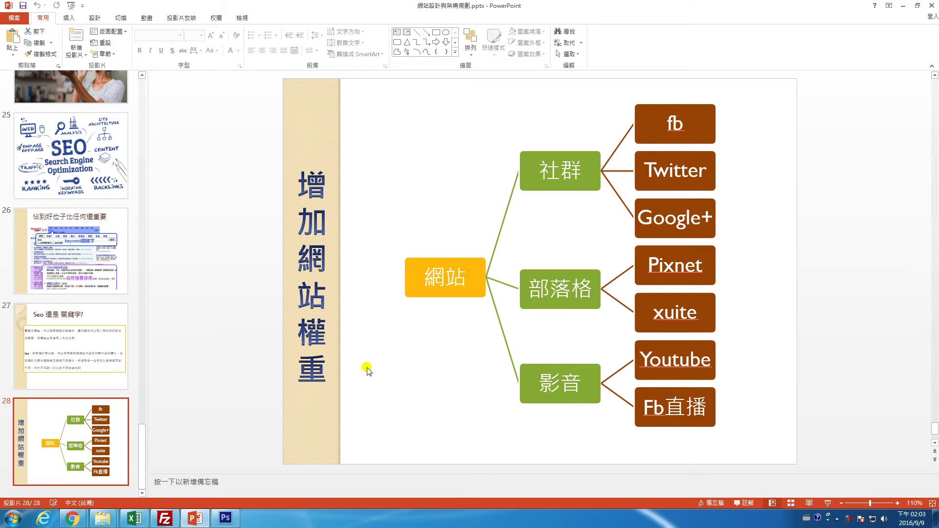
# Switch back to the post editor in Chrome and publish the 網路行銷顧問 post.
pyautogui.click(72, 519)
pyautogui.click(68, 489)
pyautogui.click(462, 6)
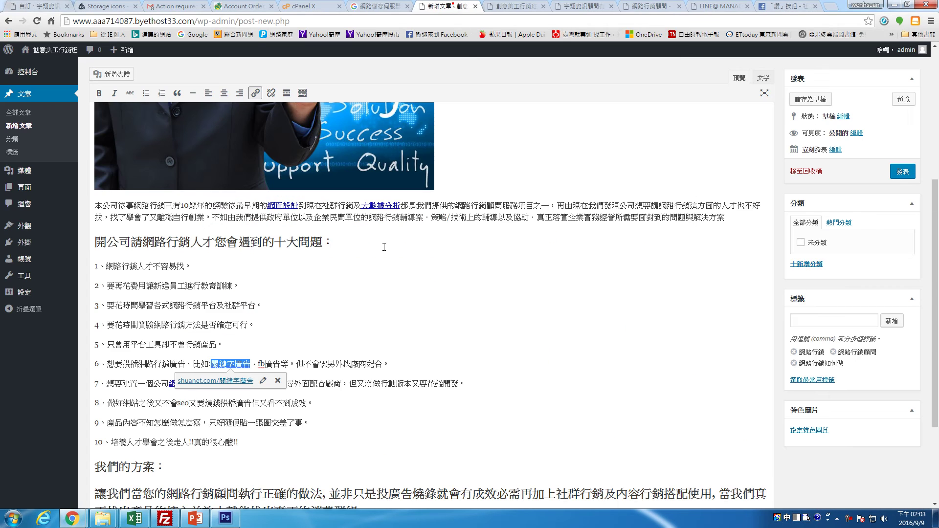
pyautogui.click(906, 174)
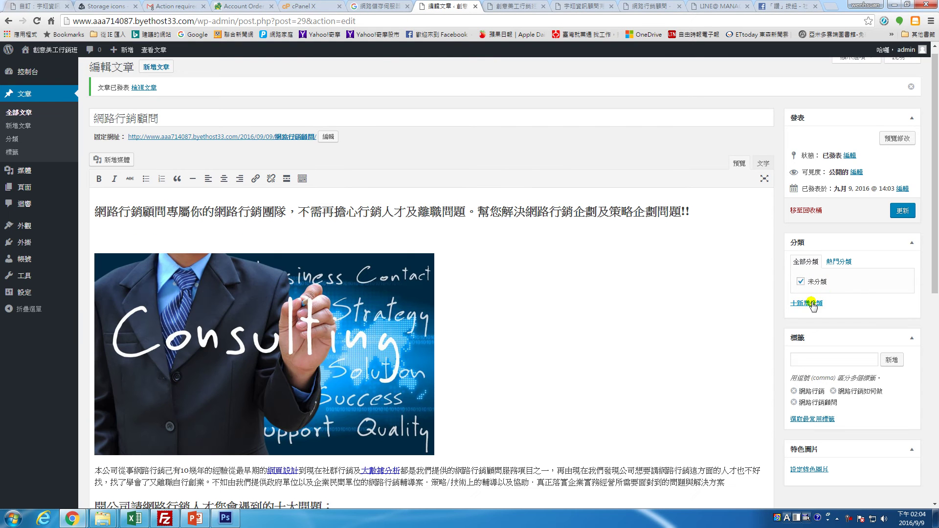
# Assign the post to a new category 網路行銷面面觀 instead of 未分類 and update the post.
pyautogui.click(812, 304)
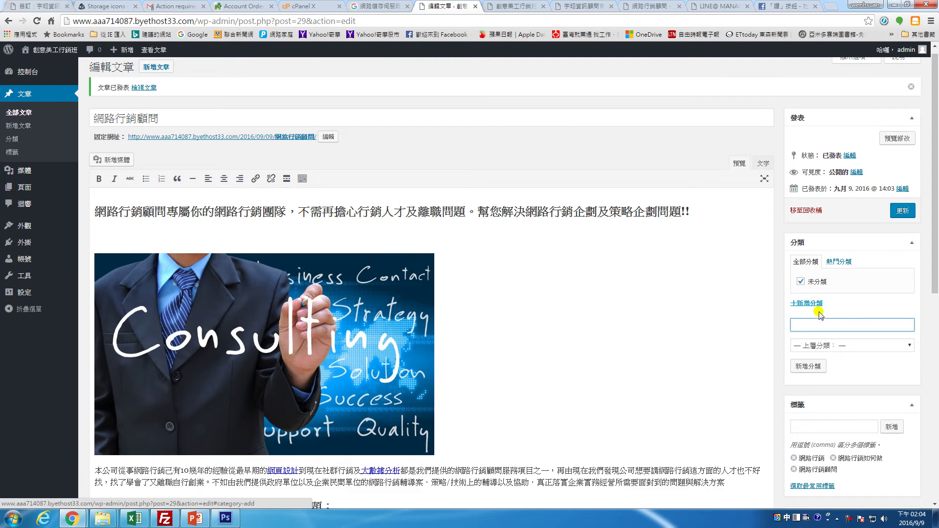
pyautogui.write('網路行銷')
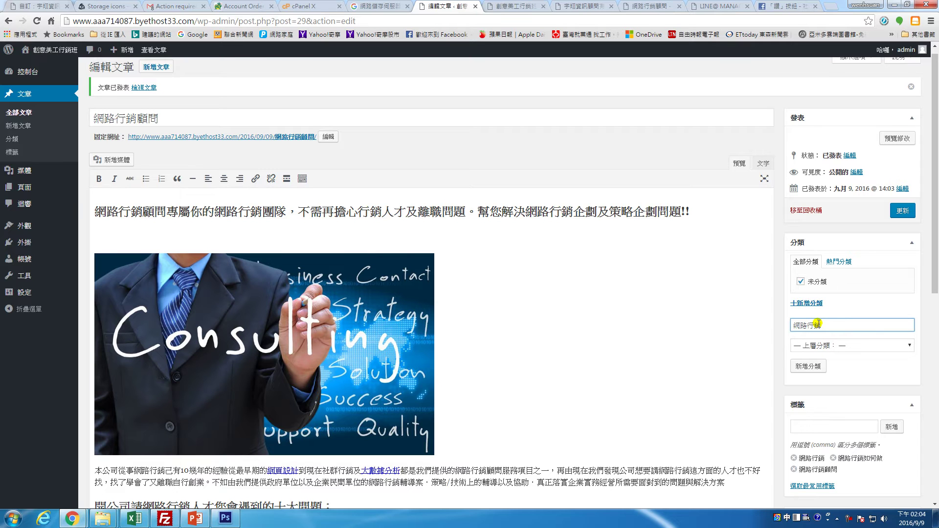
pyautogui.write('顧問')
pyautogui.write('觀')
pyautogui.click(807, 366)
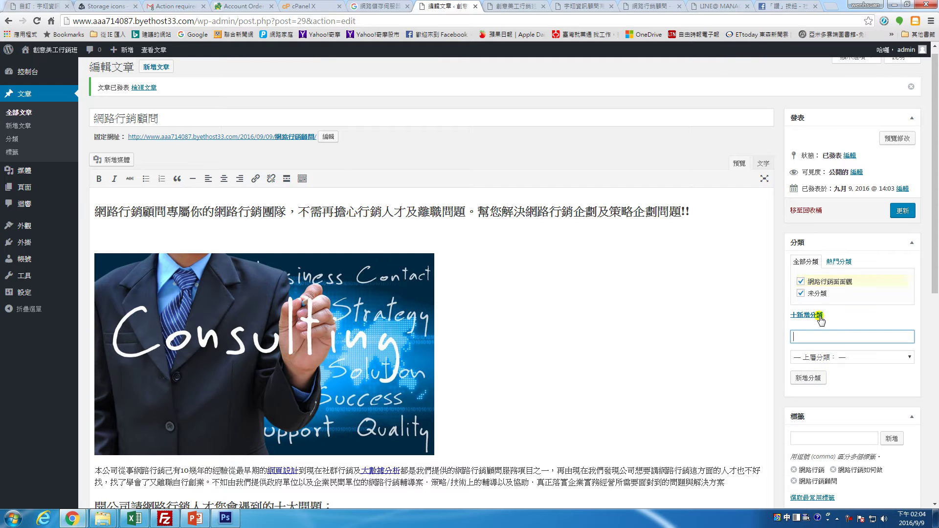
pyautogui.click(800, 293)
pyautogui.click(905, 211)
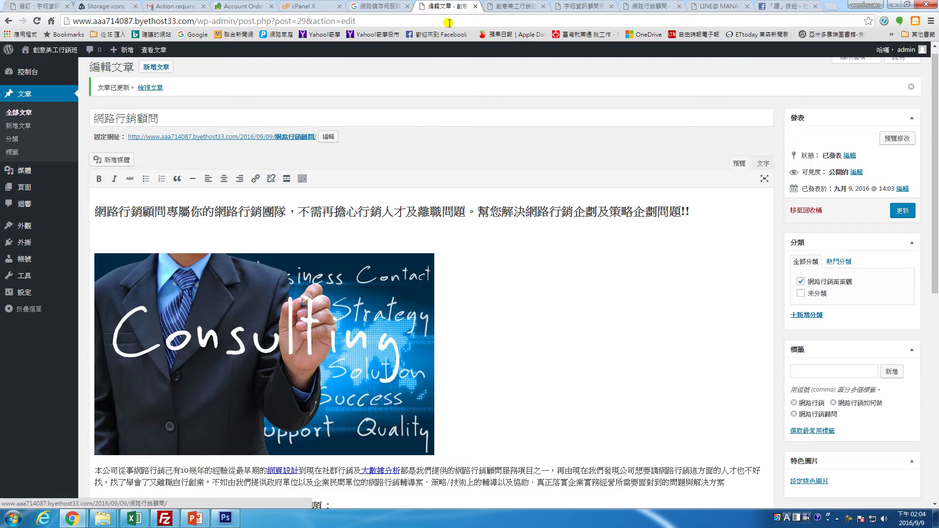
# Reload the live site, examine the published 網路行銷顧問 post with its tags and sidebar, and check its entry on the home page.
pyautogui.click(506, 9)
pyautogui.click(38, 21)
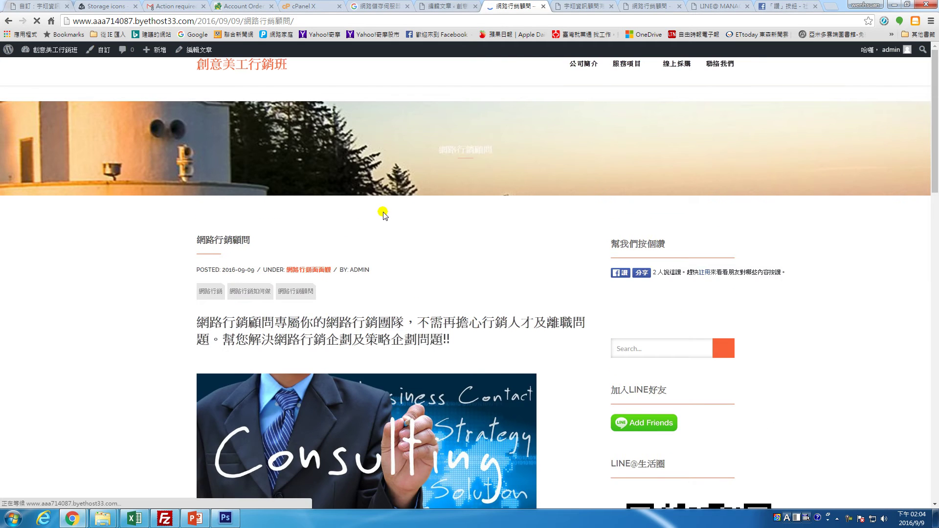
pyautogui.scroll(-10, 380, 211)
pyautogui.scroll(-5, 380, 210)
pyautogui.scroll(5, 380, 210)
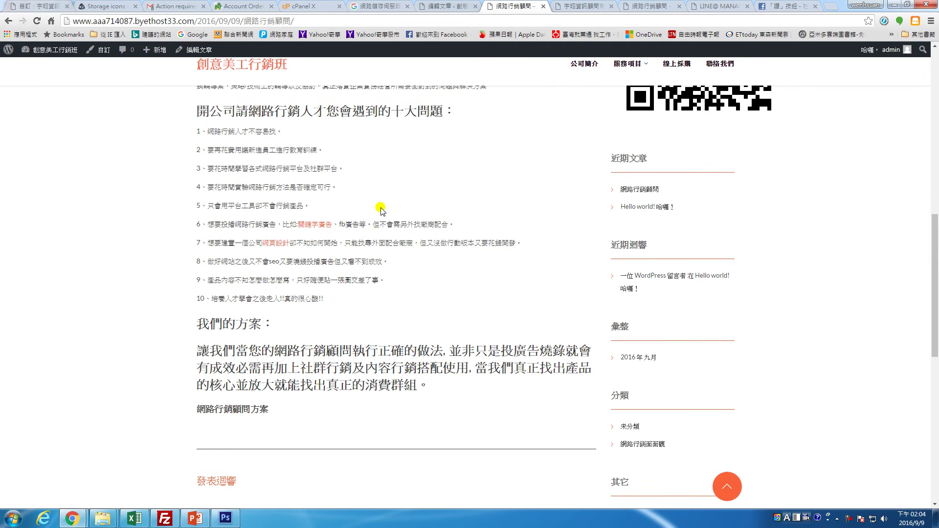
pyautogui.scroll(-4, 305, 261)
pyautogui.scroll(-5, 264, 265)
pyautogui.scroll(12, 272, 260)
pyautogui.scroll(4, 281, 261)
pyautogui.hotkey('alt', 'Left')
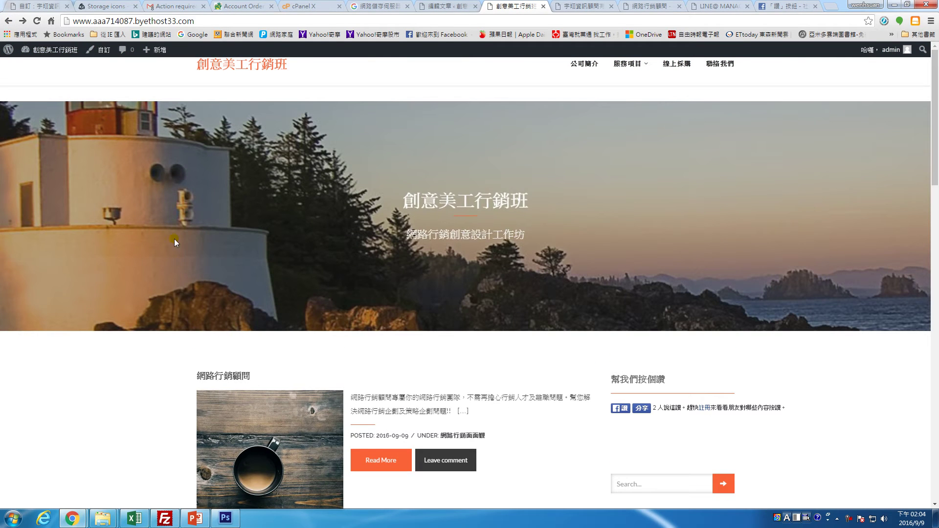
pyautogui.scroll(-4, 451, 210)
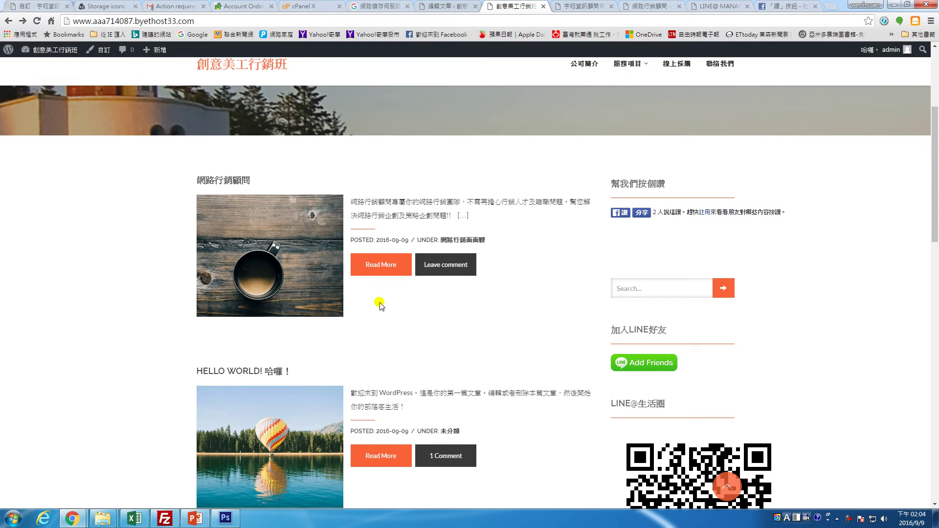
# Return to the 網路行銷顧問 post editor and open the site's tag management page.
pyautogui.scroll(3, 405, 300)
pyautogui.scroll(1, 406, 301)
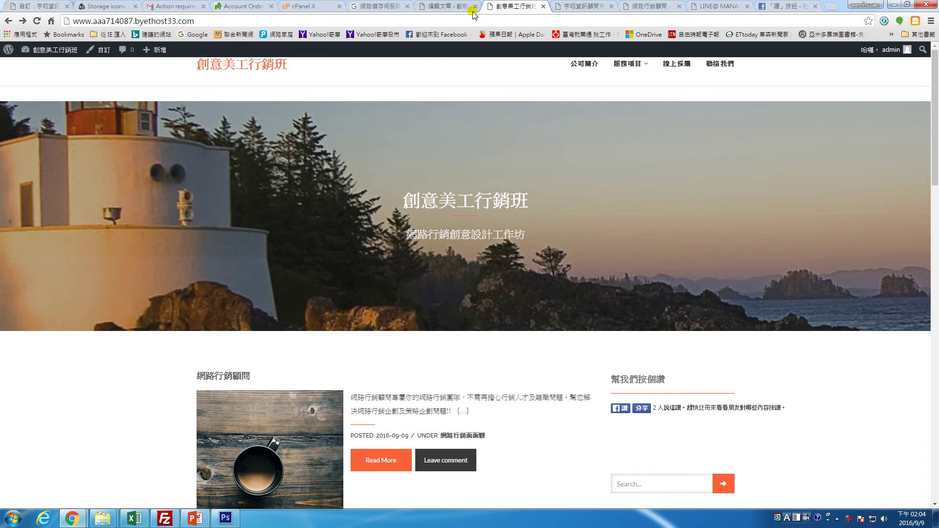
pyautogui.click(449, 6)
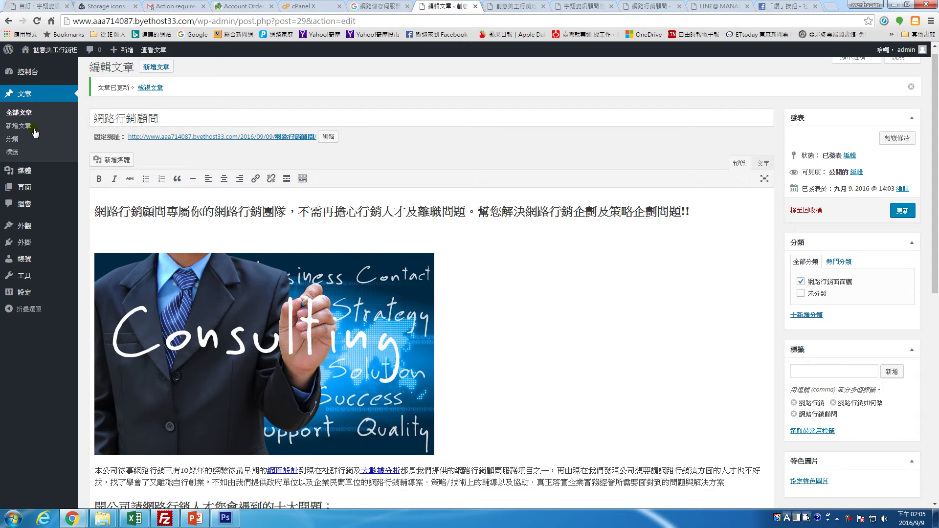
pyautogui.click(12, 153)
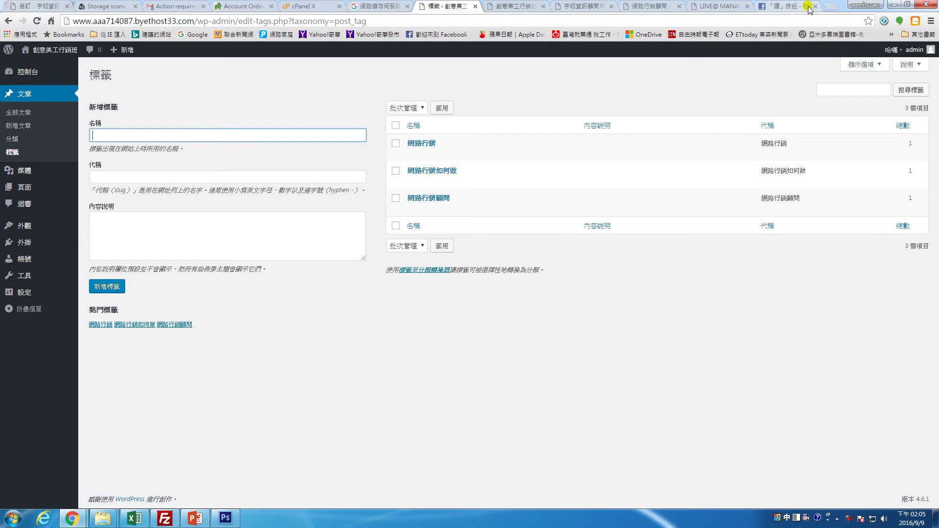
# Search Google for 網路行銷 in a new browser tab and go to the related searches below the results.
pyautogui.click(834, 5)
pyautogui.write('網路行')
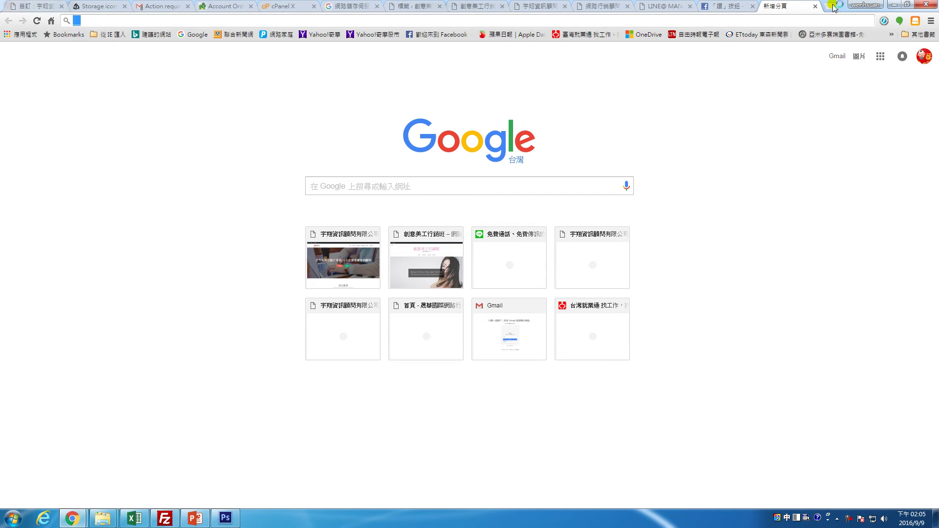
pyautogui.write('銷')
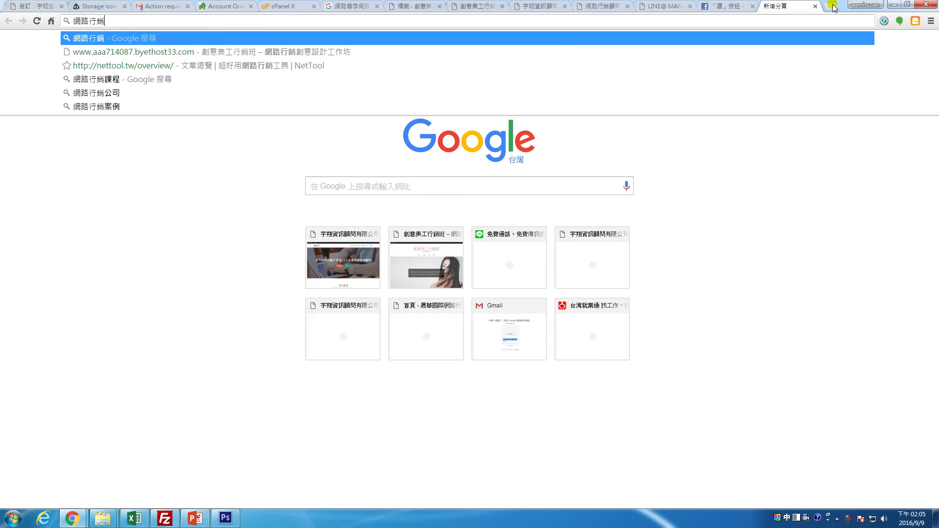
pyautogui.press('Return')
pyautogui.scroll(-15, 244, 250)
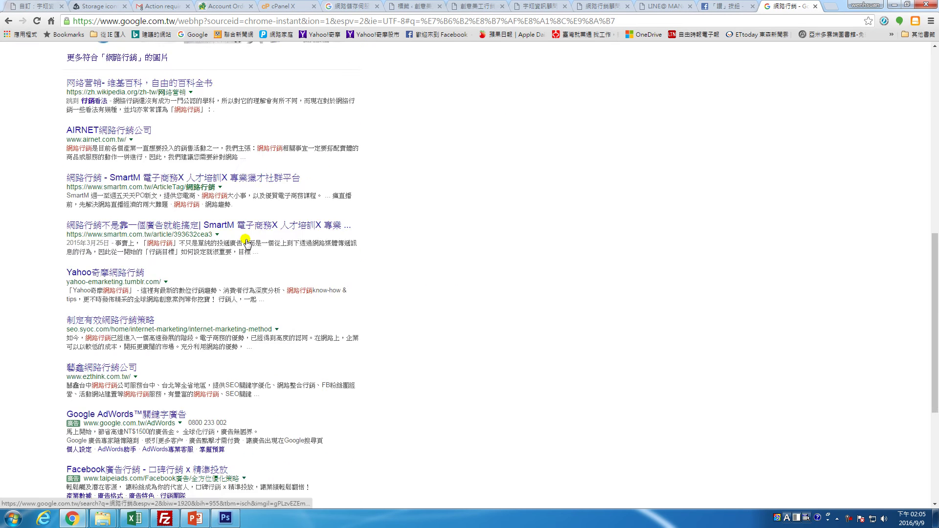
# Copy the related search 網路行銷案例 from Google and add it as a new tag on the WordPress site.
pyautogui.moveTo(106, 367); pyautogui.dragTo(72, 371)
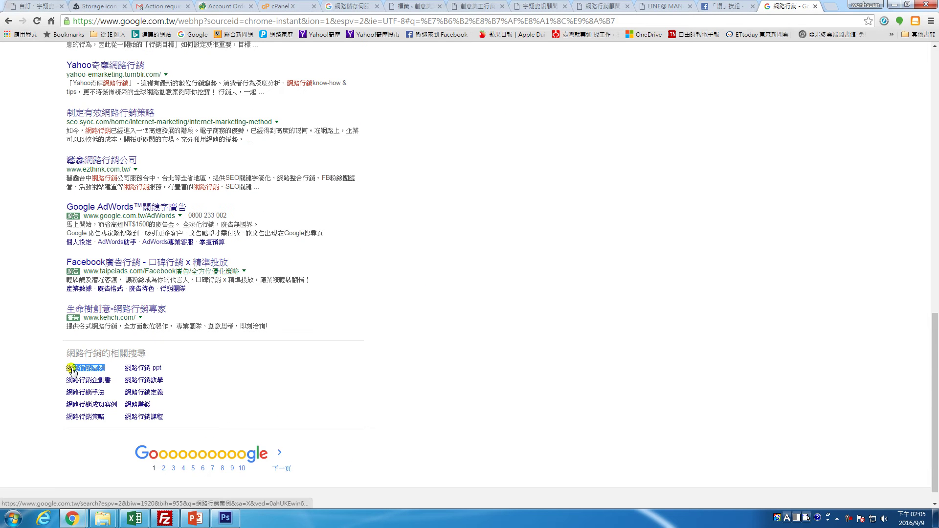
pyautogui.hotkey('ctrl', 'c')
pyautogui.click(411, 6)
pyautogui.hotkey('ctrl', 'v')
pyautogui.click(107, 287)
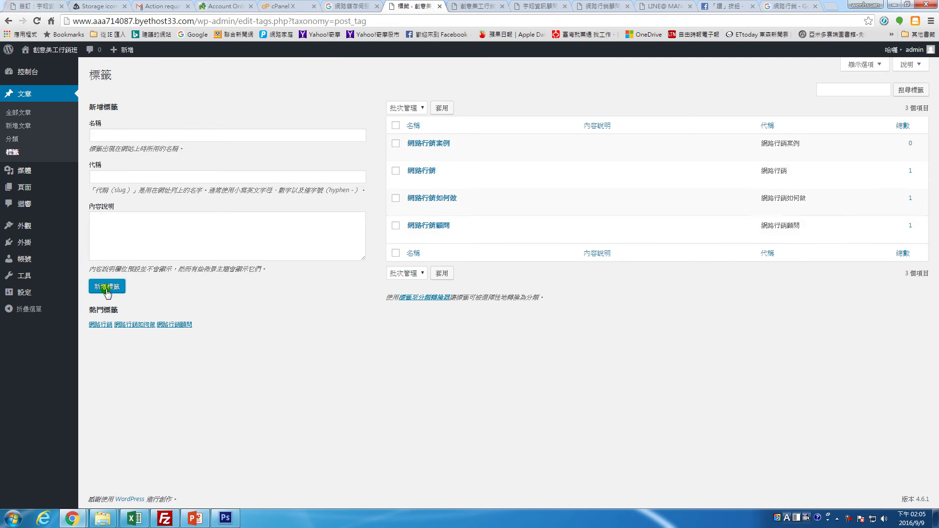
# Copy the related search 網路行銷企劃書 from Google and add it as a new WordPress tag.
pyautogui.click(799, 10)
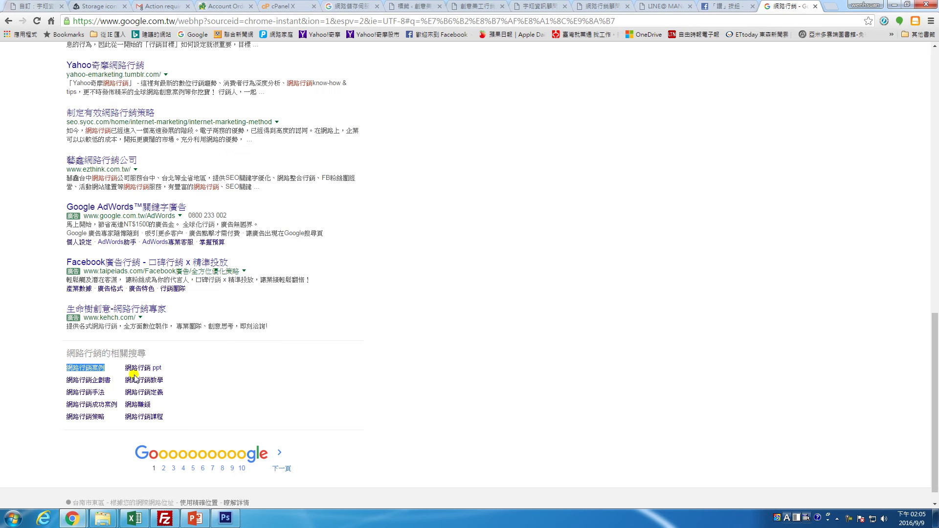
pyautogui.moveTo(111, 381); pyautogui.dragTo(70, 382)
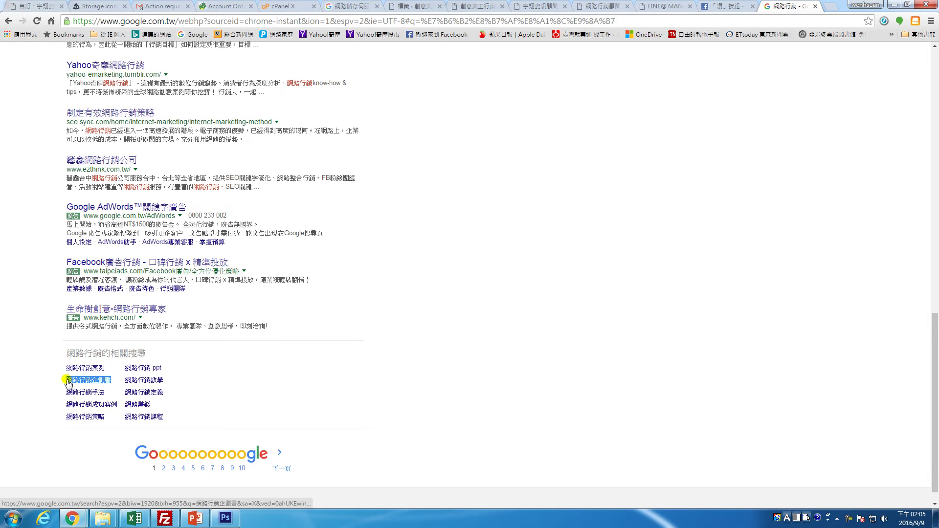
pyautogui.click(414, 6)
pyautogui.click(215, 133)
pyautogui.hotkey('ctrl', 'v')
pyautogui.click(108, 286)
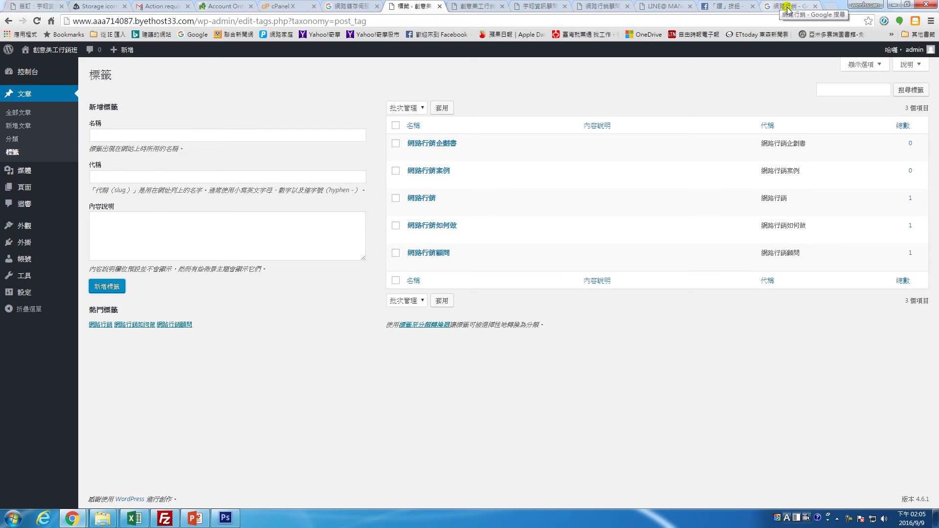
# Copy the related search 網路行銷手法 from Google and add it as a new WordPress tag.
pyautogui.click(788, 9)
pyautogui.moveTo(106, 392); pyautogui.dragTo(83, 396)
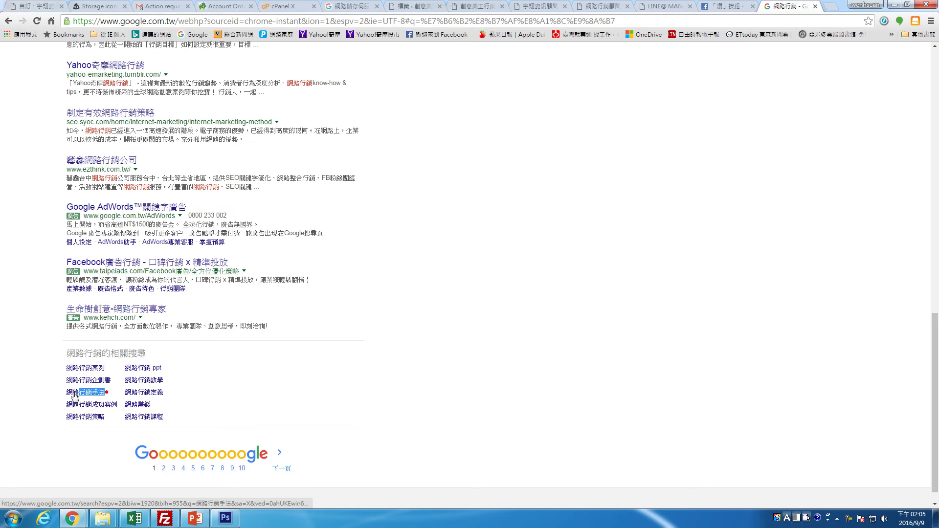
pyautogui.click(350, 6)
pyautogui.click(409, 6)
pyautogui.click(189, 136)
pyautogui.hotkey('ctrl', 'v')
pyautogui.click(113, 288)
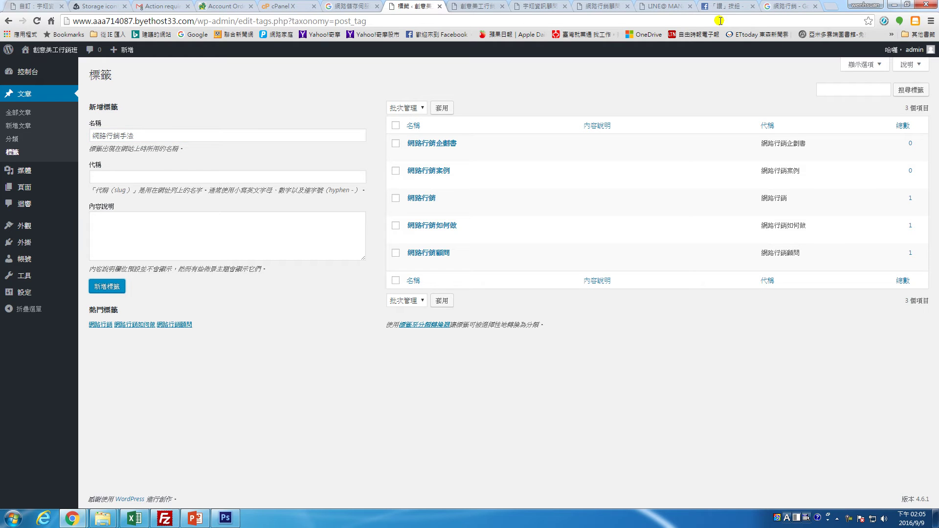
# Copy the related search 網路行銷策略 from Google and add it as a new WordPress tag.
pyautogui.click(784, 6)
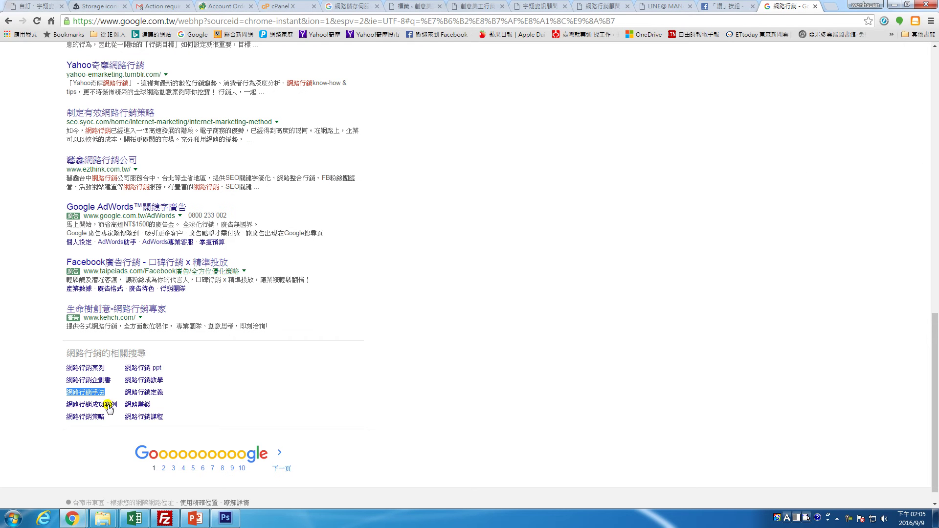
pyautogui.moveTo(105, 416); pyautogui.dragTo(67, 416)
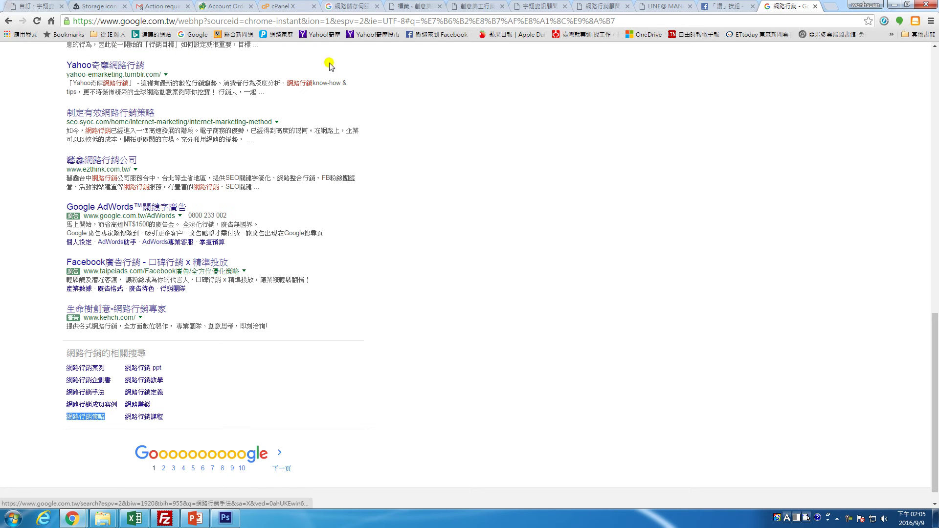
pyautogui.hotkey('ctrl', 'c')
pyautogui.click(414, 6)
pyautogui.click(233, 135)
pyautogui.hotkey('ctrl', 'v')
pyautogui.click(107, 287)
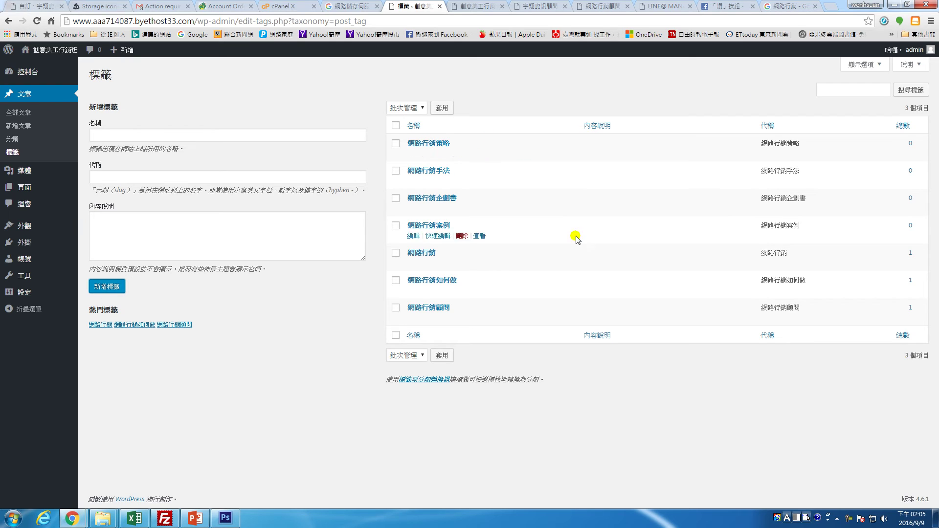
# Open the 網路行銷顧問 post from the list of all posts and display the most used tags in its editor.
pyautogui.click(21, 112)
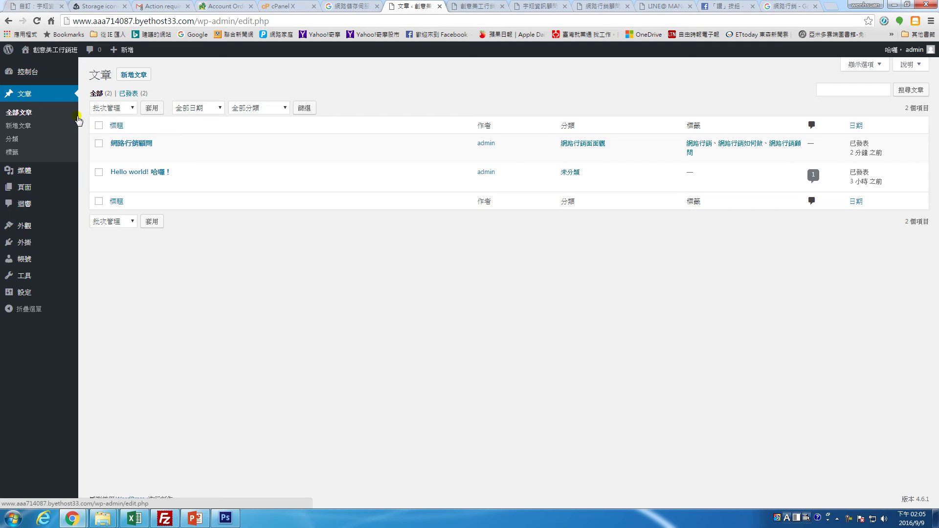
pyautogui.click(119, 155)
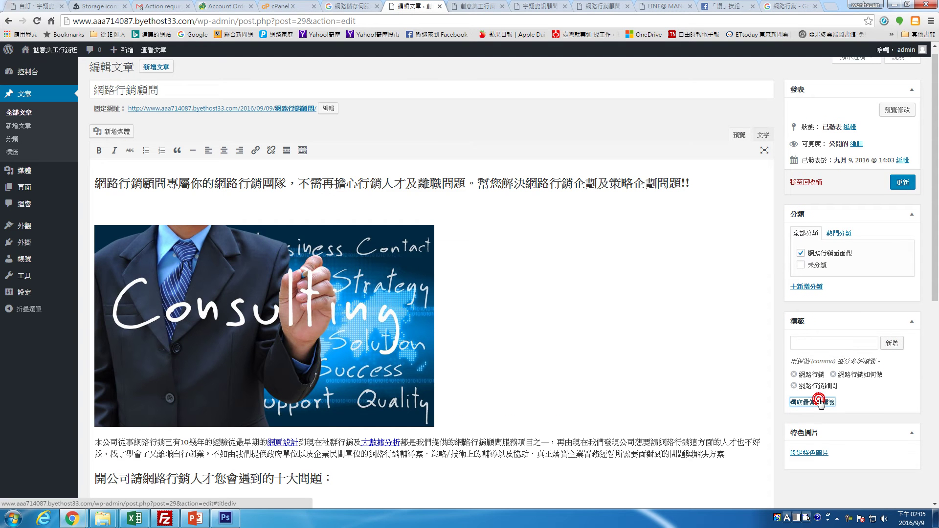
pyautogui.click(820, 402)
pyautogui.click(815, 345)
pyautogui.hotkey('ctrl', 'space')
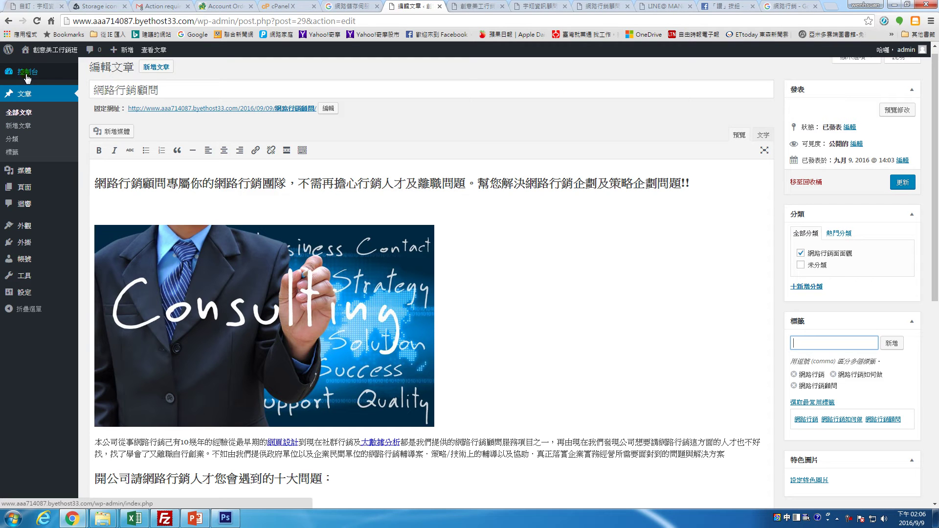
pyautogui.moveTo(28, 78)
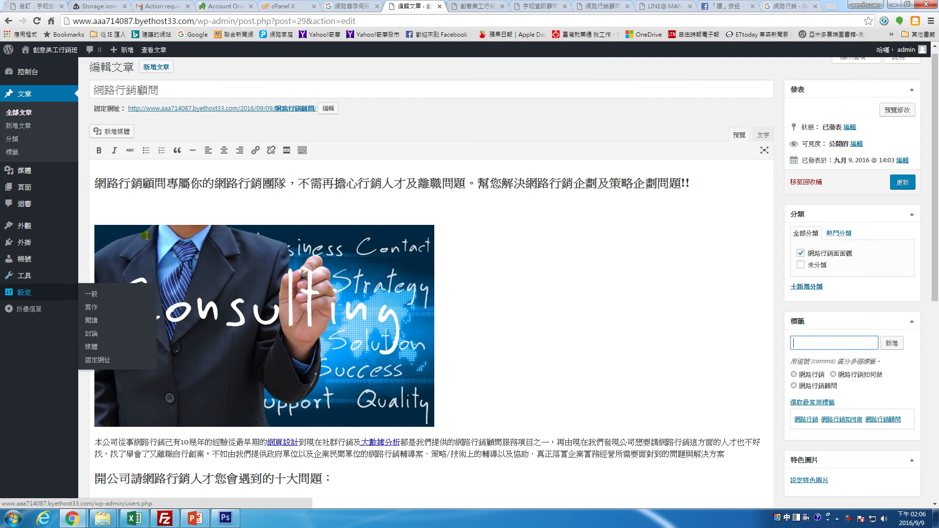
# Examine the live home page's sidebar and its footer columns for pages, recent posts, categories and meta.
pyautogui.click(477, 6)
pyautogui.scroll(-20, 507, 184)
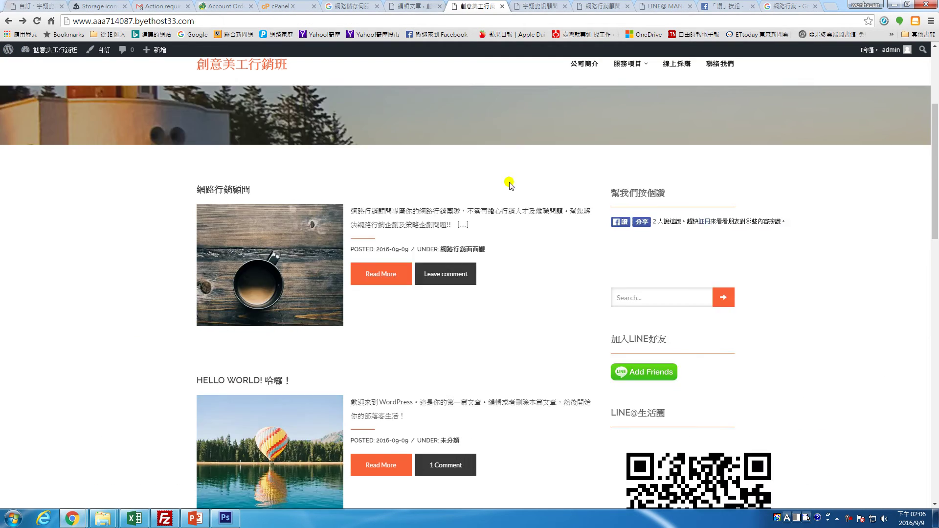
pyautogui.scroll(3, 764, 257)
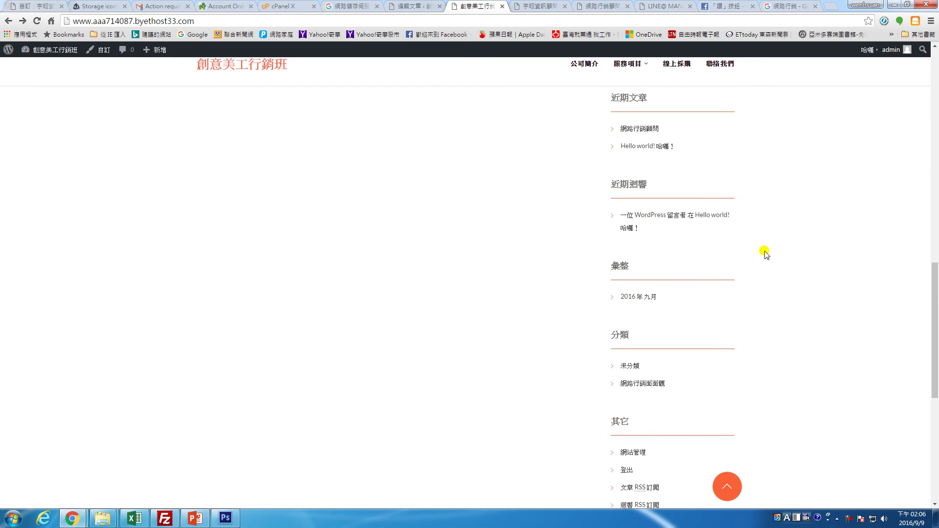
pyautogui.scroll(-7, 766, 253)
pyautogui.scroll(2, 770, 248)
pyautogui.scroll(-2, 769, 244)
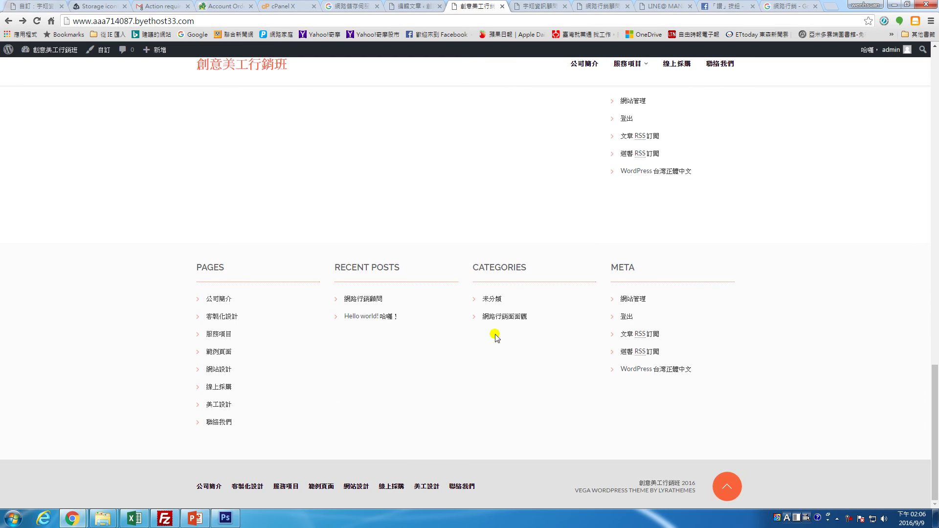
# Open the widget management page, check the four footer areas and leave Footer Col 3 and Footer Col 4 expanded.
pyautogui.click(395, 11)
pyautogui.moveTo(28, 230)
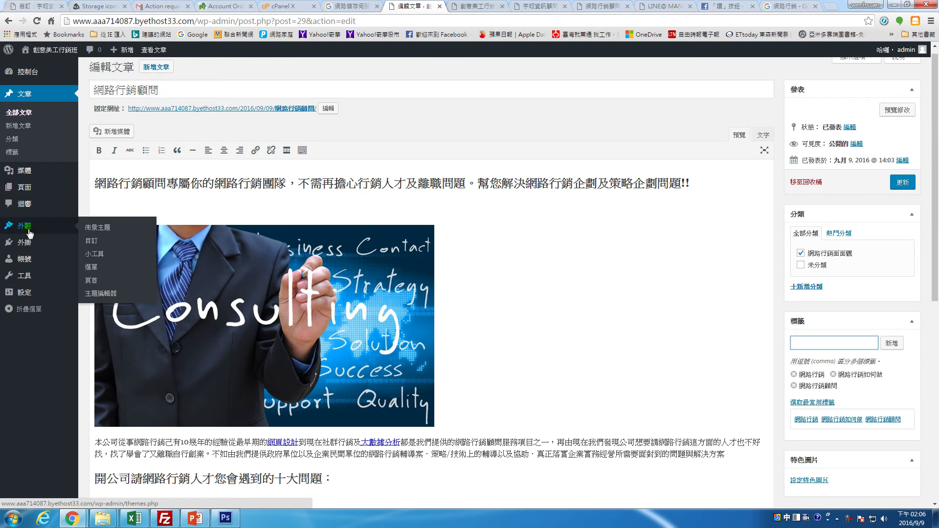
pyautogui.click(98, 255)
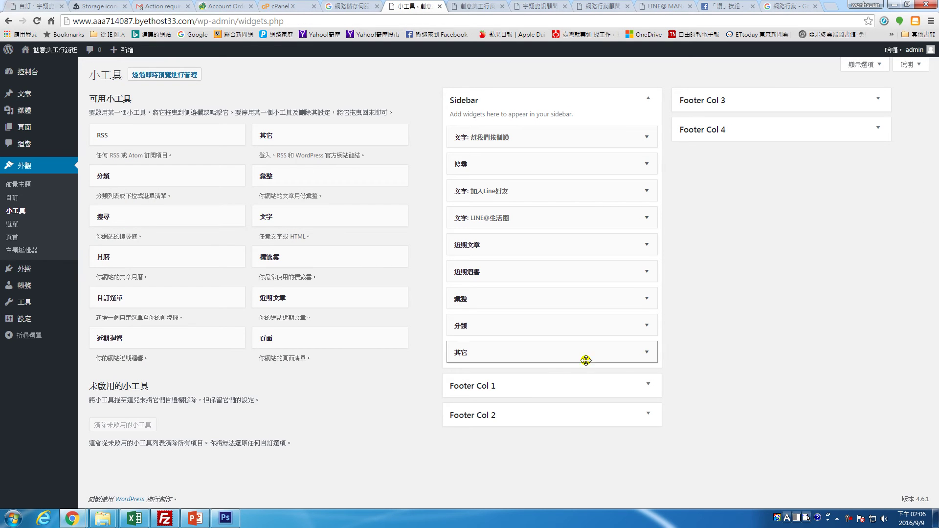
pyautogui.click(533, 386)
pyautogui.click(533, 386)
pyautogui.click(529, 420)
pyautogui.click(530, 421)
pyautogui.click(731, 101)
pyautogui.click(732, 100)
pyautogui.click(738, 134)
pyautogui.click(743, 103)
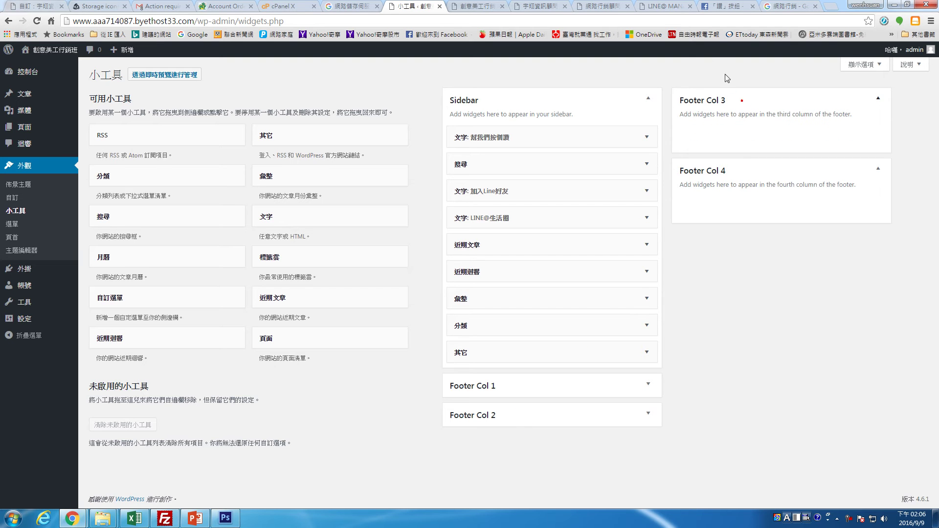
# Compare with the live site's footer and add a 月曆 calendar widget to Footer Col 1.
pyautogui.click(464, 7)
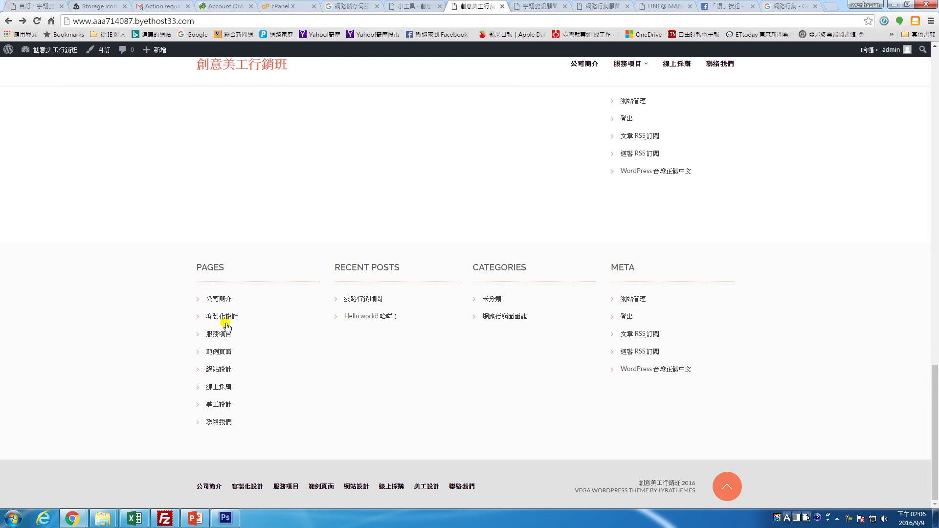
pyautogui.click(430, 7)
pyautogui.click(532, 389)
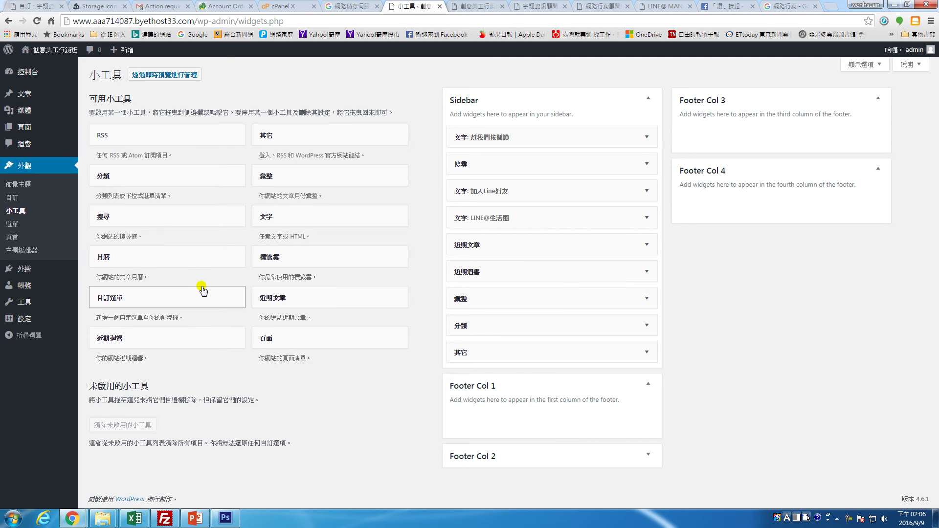
pyautogui.moveTo(176, 255); pyautogui.dragTo(524, 411)
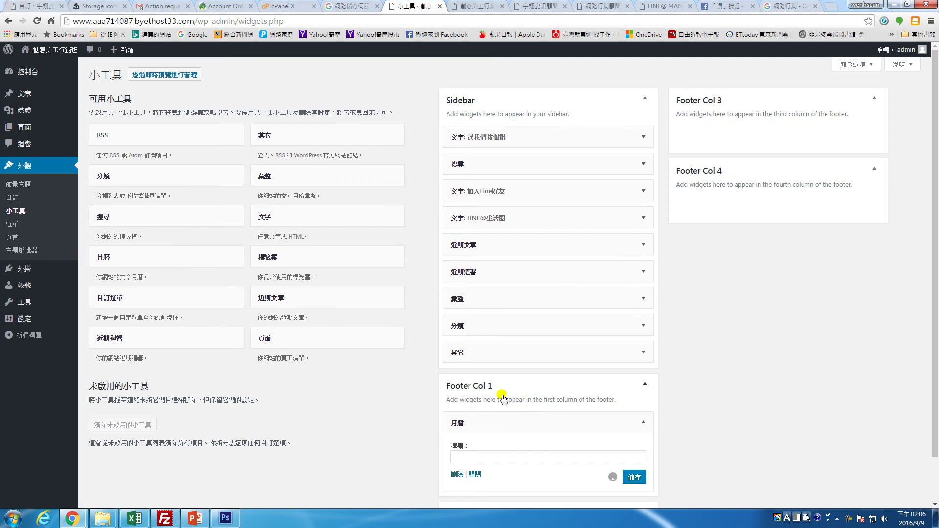
# Title the calendar widget in Footer Col 1 發文紀錄 and save it.
pyautogui.scroll(-1, 504, 401)
pyautogui.click(501, 407)
pyautogui.click(500, 407)
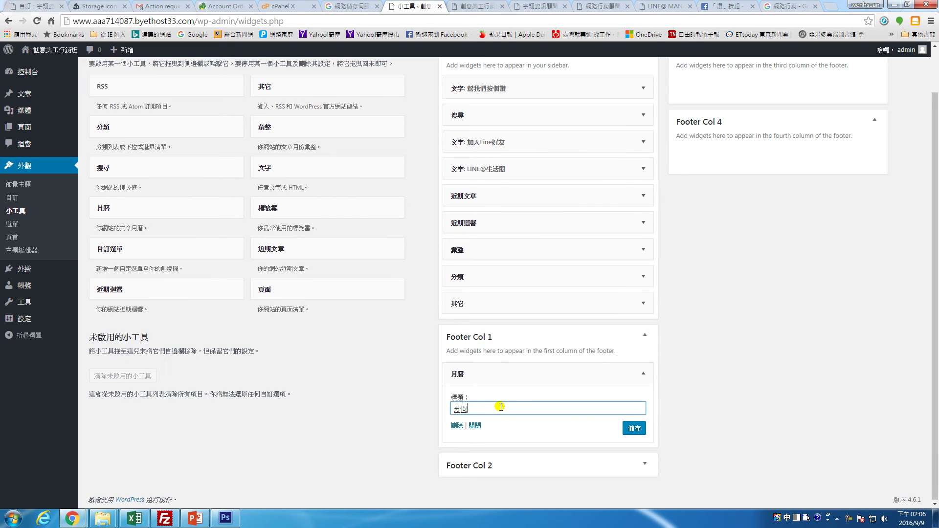
pyautogui.write('發文計錄')
pyautogui.click(633, 429)
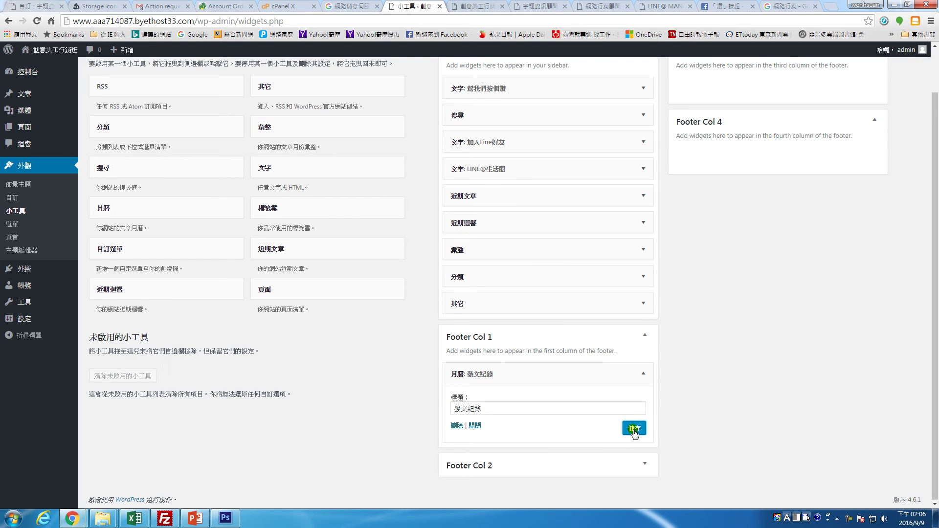
# Reload the live home page and check the calendar in its footer.
pyautogui.click(472, 7)
pyautogui.click(36, 22)
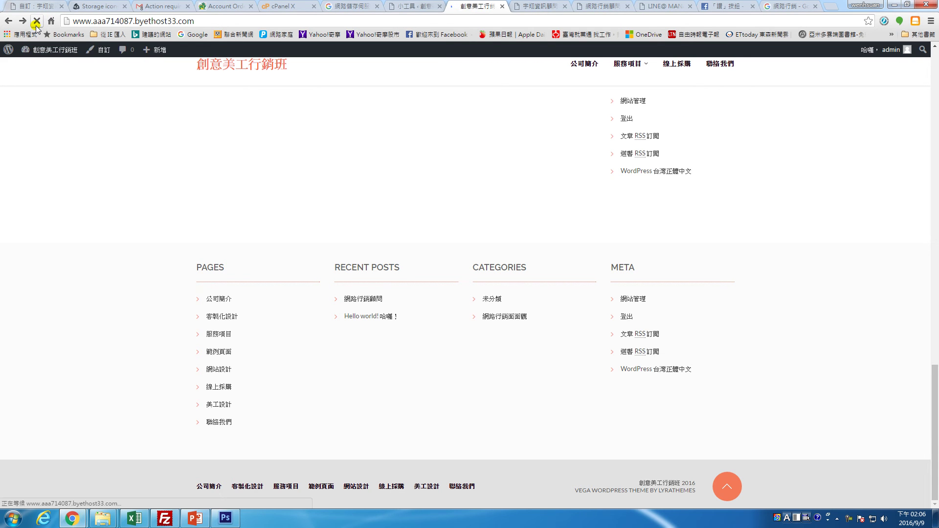
pyautogui.scroll(-15, 121, 219)
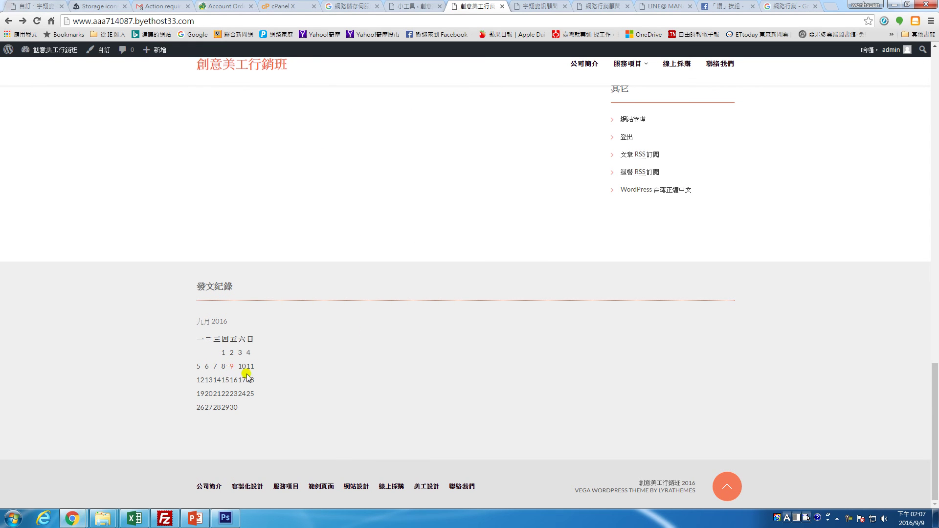
# Return to the widget management page, collapse the calendar widget, expand Footer Col 2 and add a 標籤雲 widget to it.
pyautogui.click(417, 6)
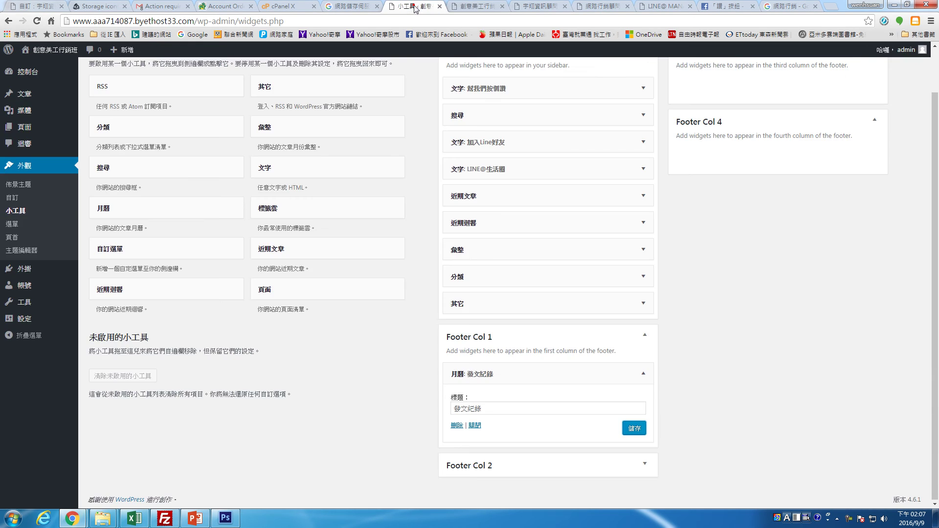
pyautogui.click(643, 376)
pyautogui.click(645, 454)
pyautogui.scroll(-1, 538, 442)
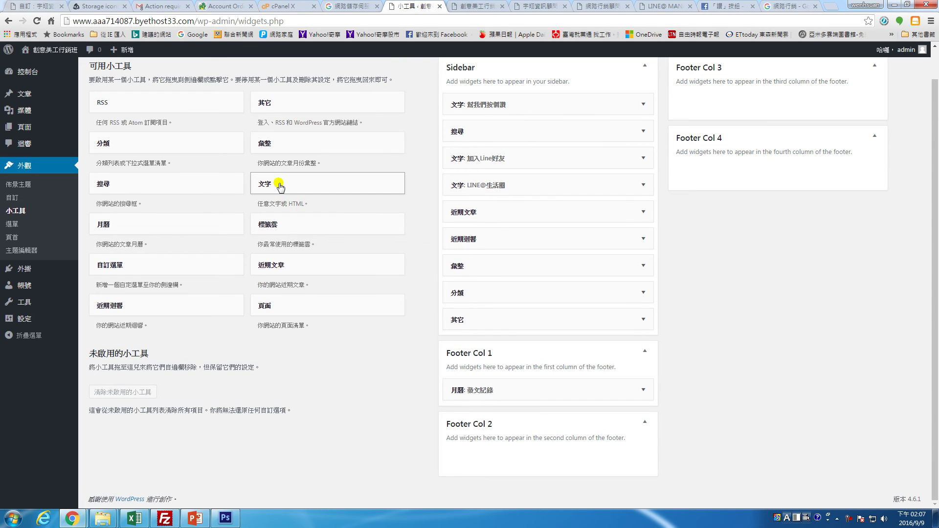
pyautogui.moveTo(297, 229); pyautogui.dragTo(492, 459)
# Title the tag cloud widget in Footer Col 2 熱門標籤 and save it.
pyautogui.scroll(-2, 504, 436)
pyautogui.click(484, 404)
pyautogui.write('熱門標籤')
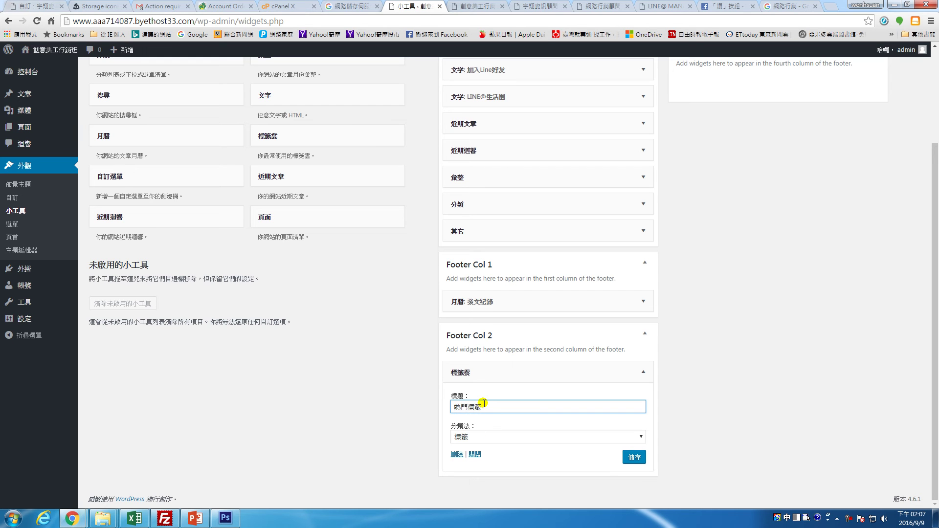
pyautogui.click(625, 450)
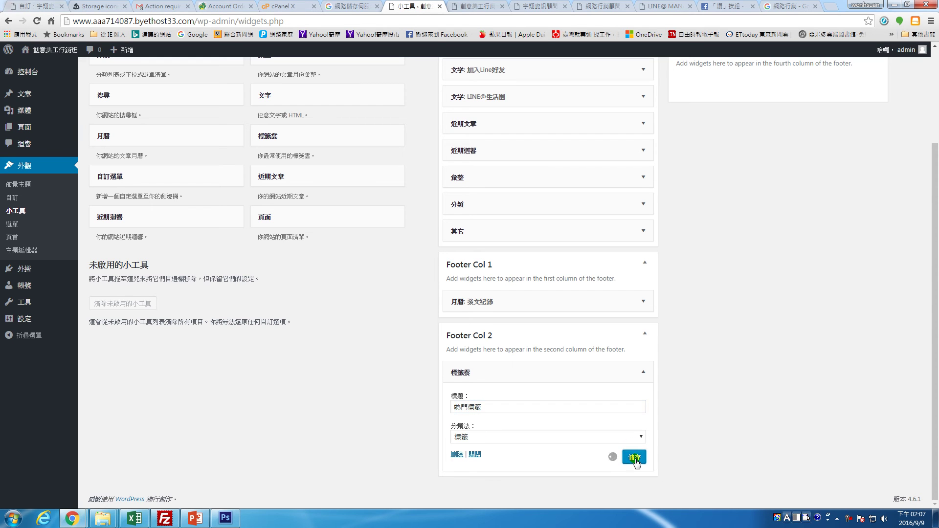
# Add a 近期迴響 widget to Footer Col 3, title it 最近回應 and save it.
pyautogui.scroll(3, 665, 430)
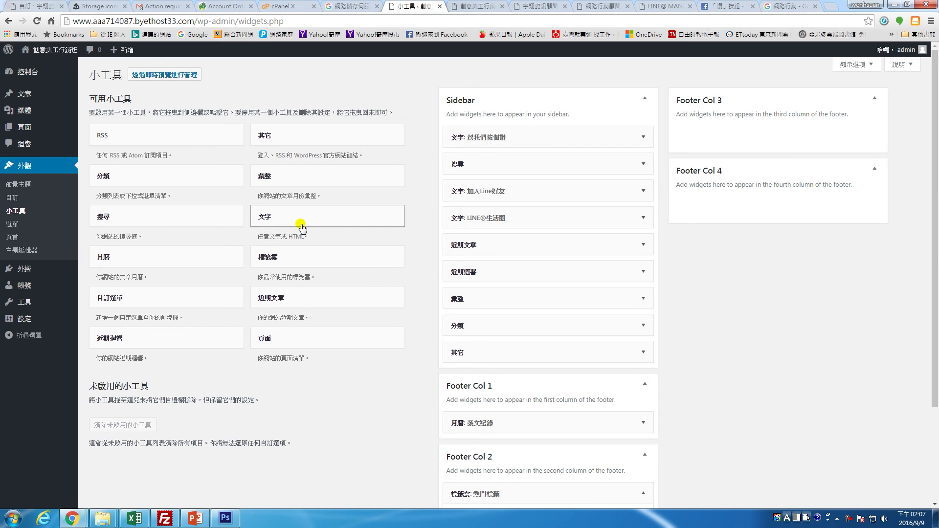
pyautogui.moveTo(224, 332); pyautogui.dragTo(798, 131)
pyautogui.click(751, 177)
pyautogui.write('最近回響')
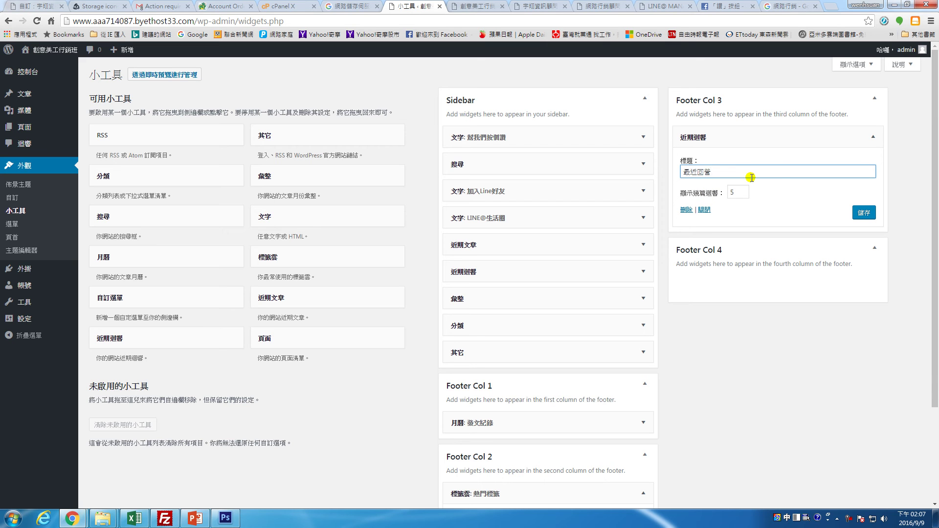
pyautogui.click(858, 215)
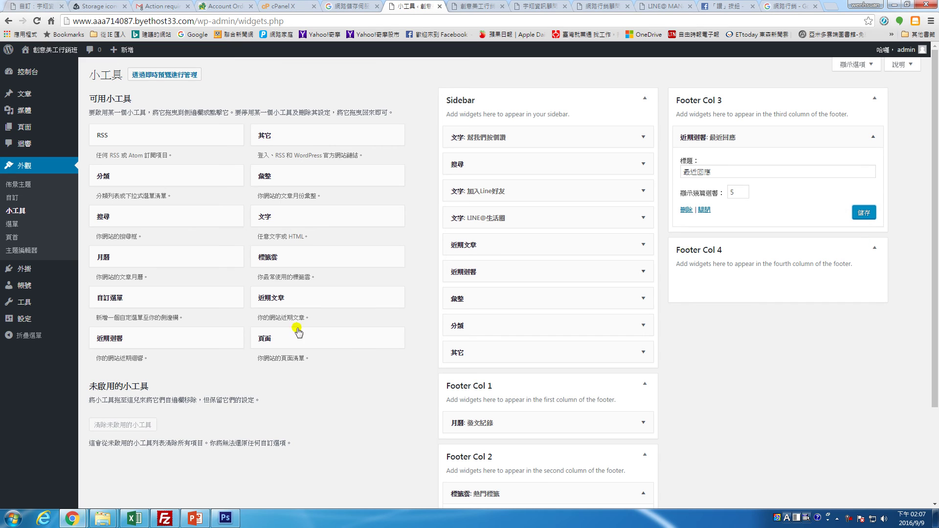
# Add a 文字 widget to Footer Col 4 and title it 公司地址.
pyautogui.moveTo(284, 252); pyautogui.dragTo(807, 360)
pyautogui.moveTo(287, 218); pyautogui.dragTo(714, 282)
pyautogui.click(714, 319)
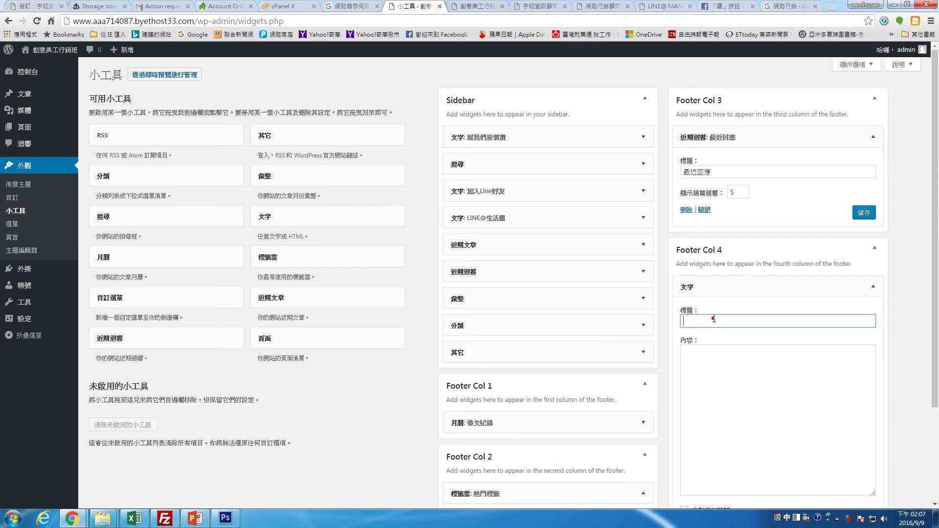
pyautogui.write('公司地址')
pyautogui.scroll(-1, 729, 329)
# Switch to the Google search page, search for google map and open Google Maps.
pyautogui.click(782, 7)
pyautogui.click(537, 21)
pyautogui.press('BackSpace')
pyautogui.write('google ma')
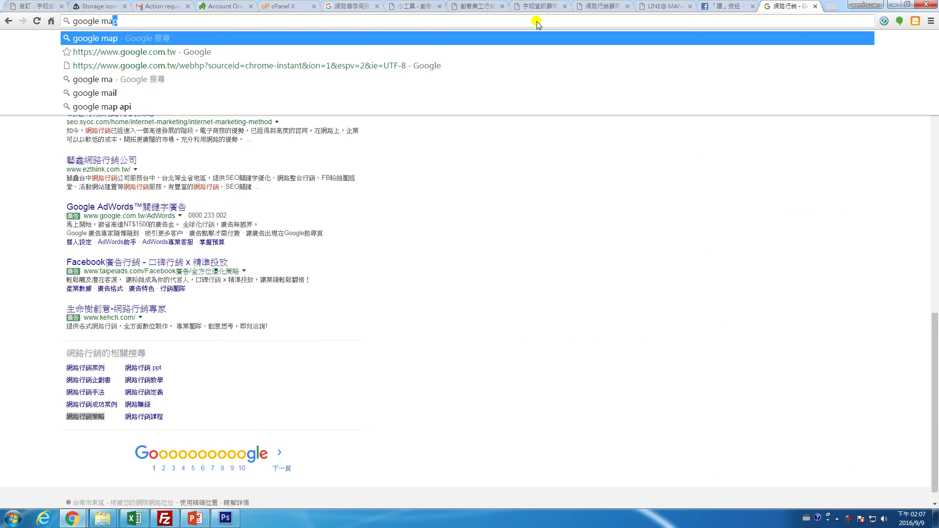
pyautogui.press('Down')
pyautogui.press('Return')
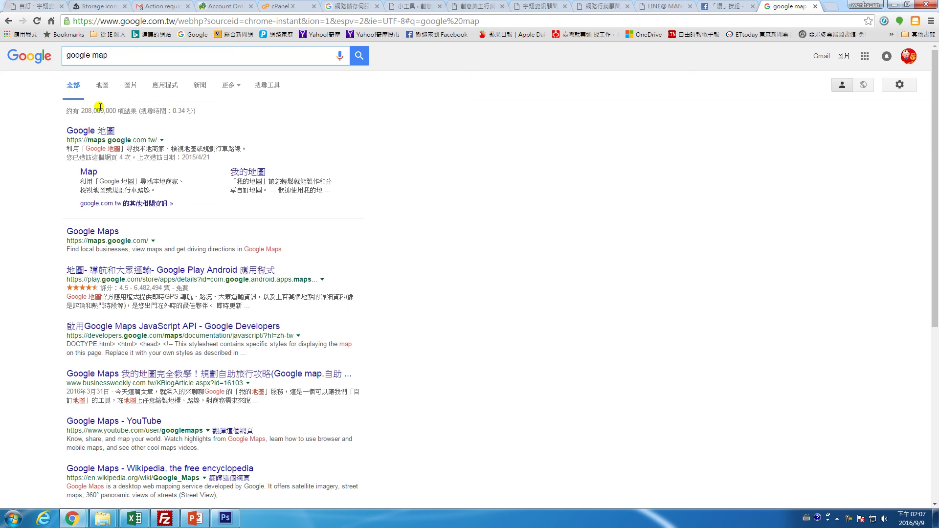
pyautogui.click(95, 133)
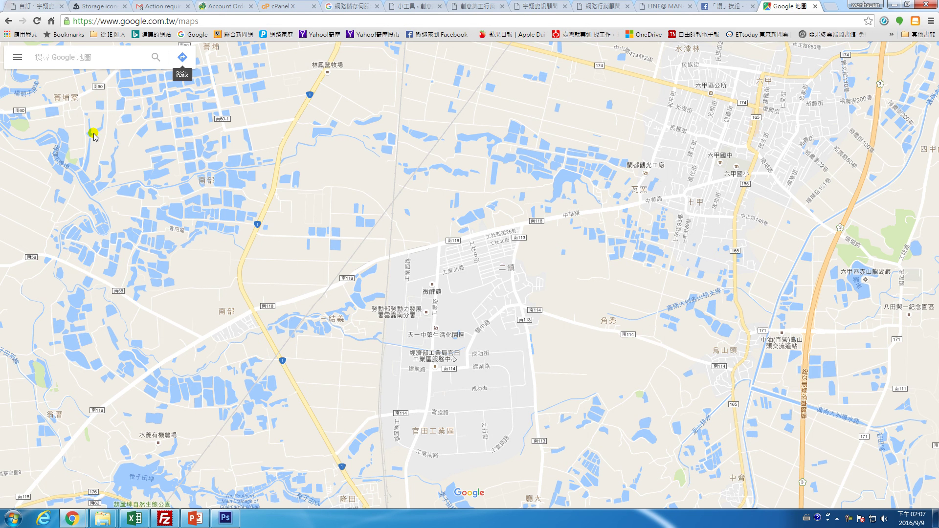
# Look up 國光客運朝馬站 in Google Maps and select the 國光客運 place on the map.
pyautogui.click(88, 55)
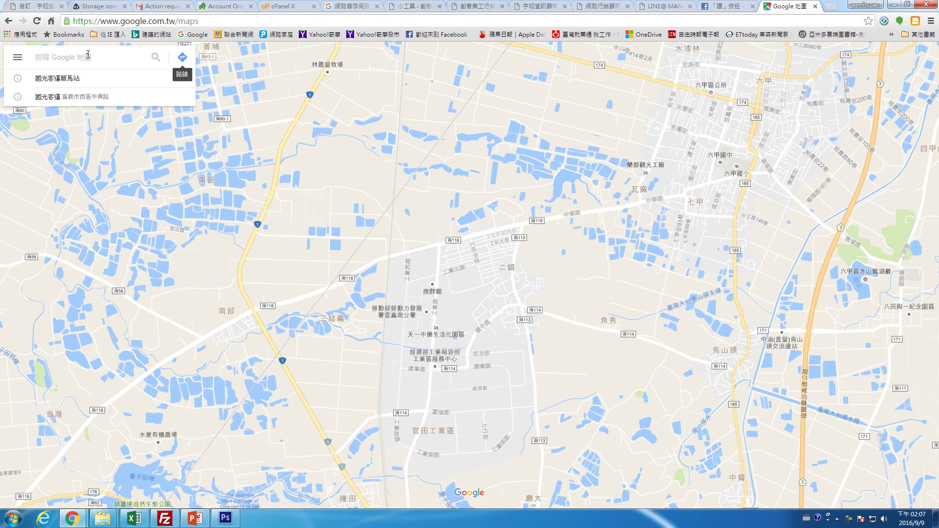
pyautogui.click(59, 79)
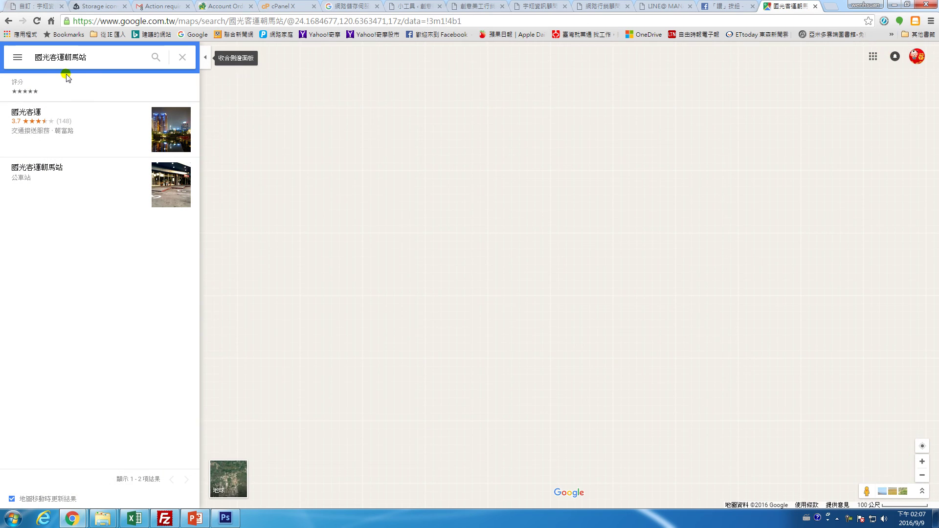
pyautogui.click(548, 275)
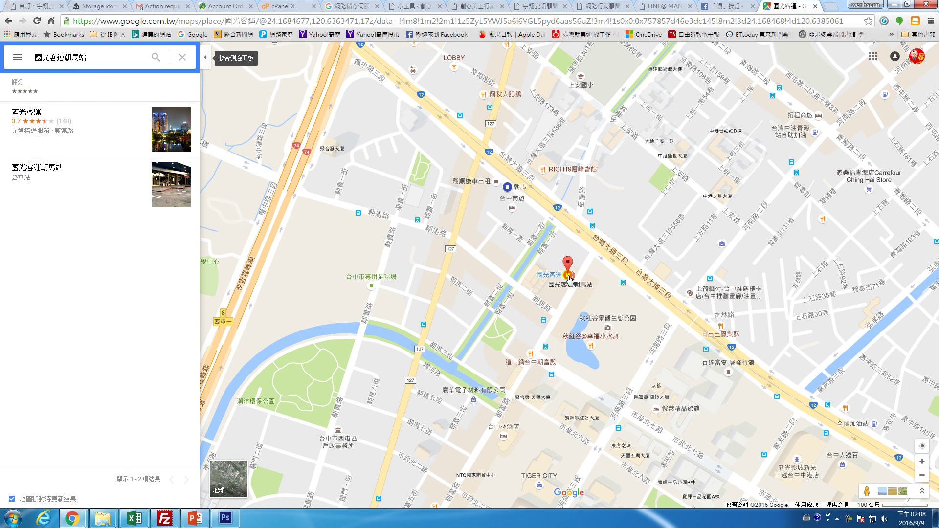
# Open the sharing options for 國光客運 and copy the 嵌入地圖 embed code in the 小 size.
pyautogui.click(175, 238)
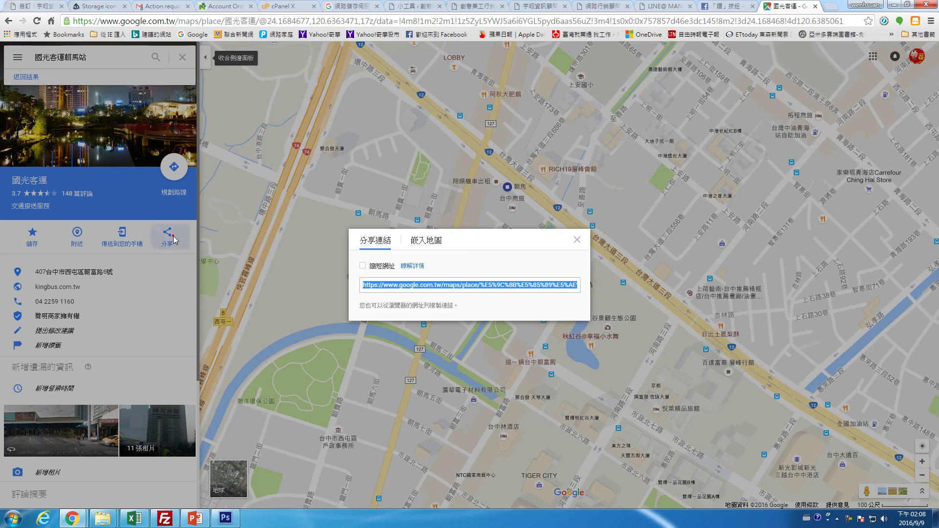
pyautogui.click(428, 244)
pyautogui.click(332, 163)
pyautogui.click(337, 178)
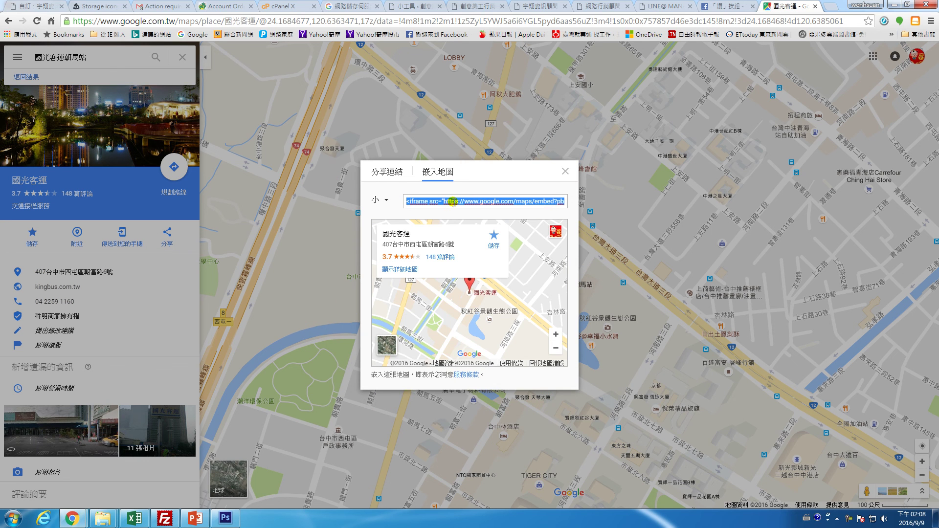
# Return to the widget management page, paste the map embed code as the 公司地址 text widget's content and save it.
pyautogui.click(703, 5)
pyautogui.click(668, 7)
pyautogui.click(599, 7)
pyautogui.click(533, 8)
pyautogui.click(473, 7)
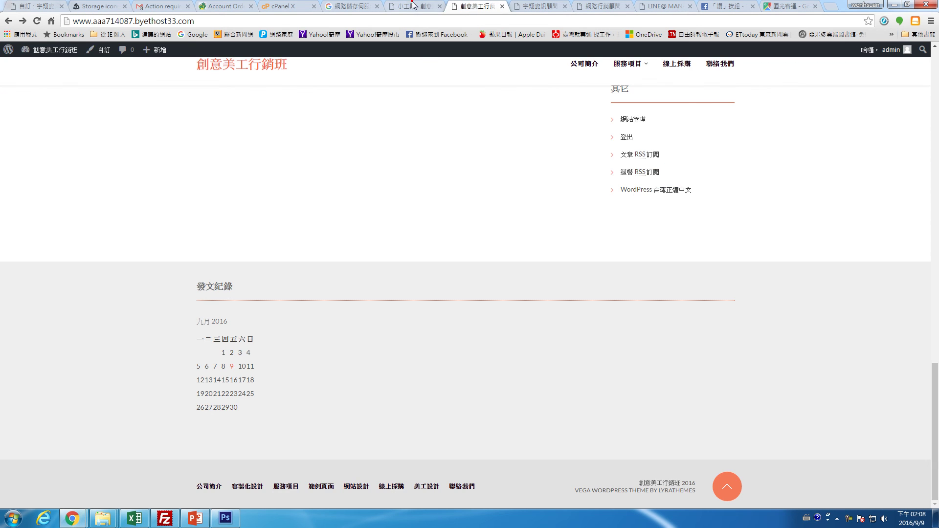
pyautogui.click(413, 6)
pyautogui.click(717, 322)
pyautogui.hotkey('ctrl', 'v')
pyautogui.click(864, 480)
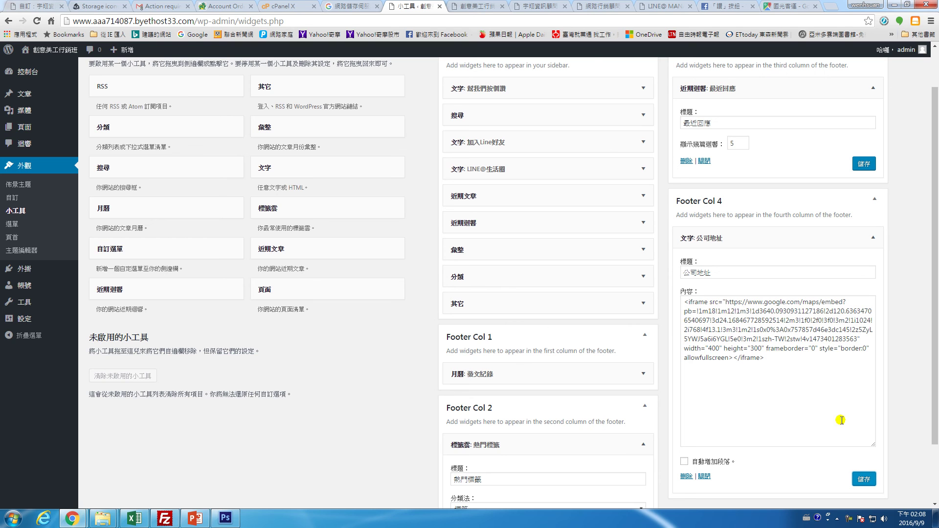
# Reload the live home page and check the four footer columns and the sidebar.
pyautogui.click(472, 7)
pyautogui.click(37, 21)
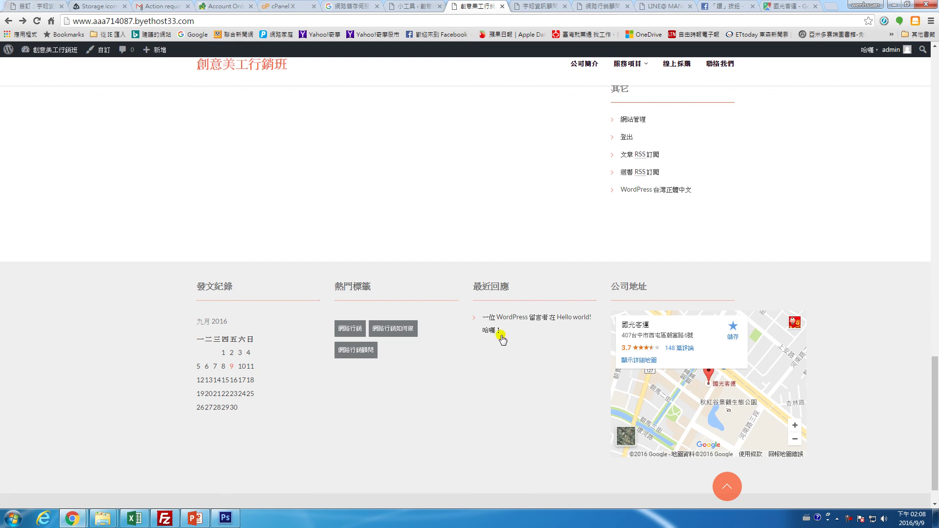
pyautogui.scroll(2, 529, 333)
pyautogui.scroll(-3, 528, 332)
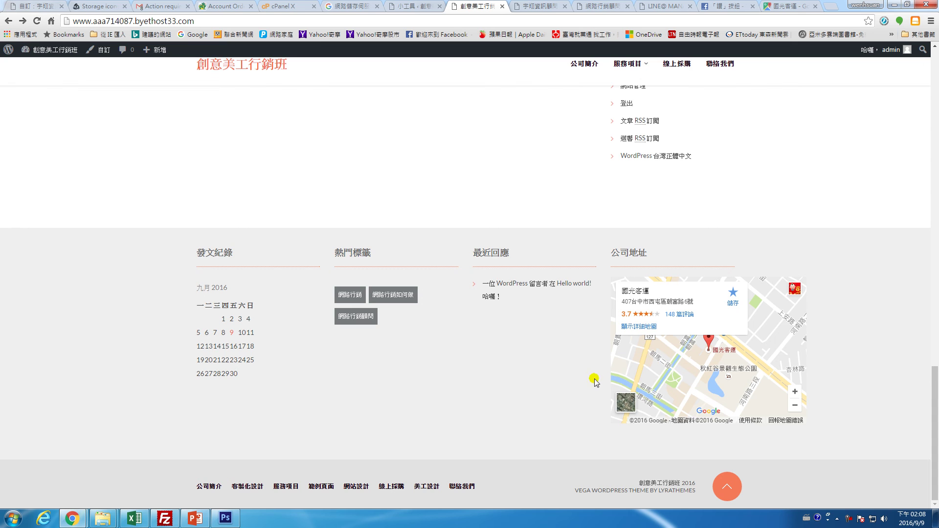
pyautogui.scroll(15, 592, 383)
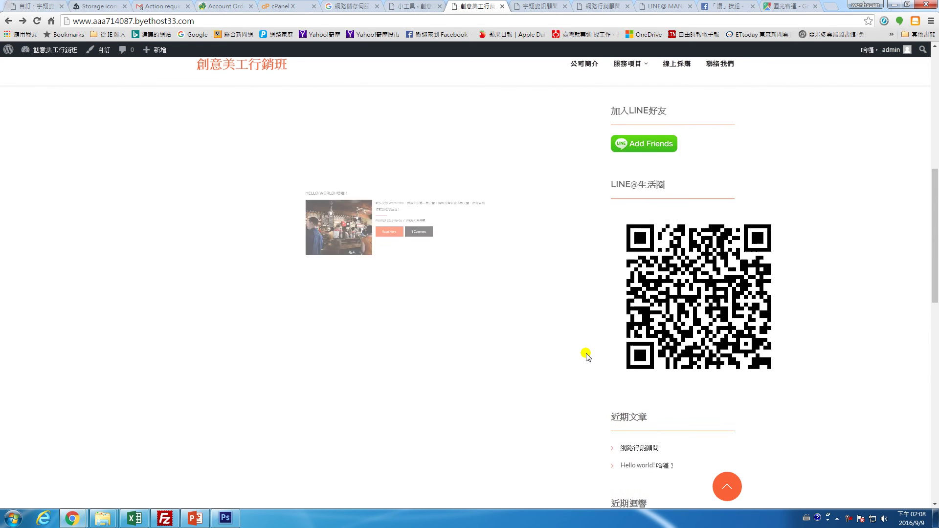